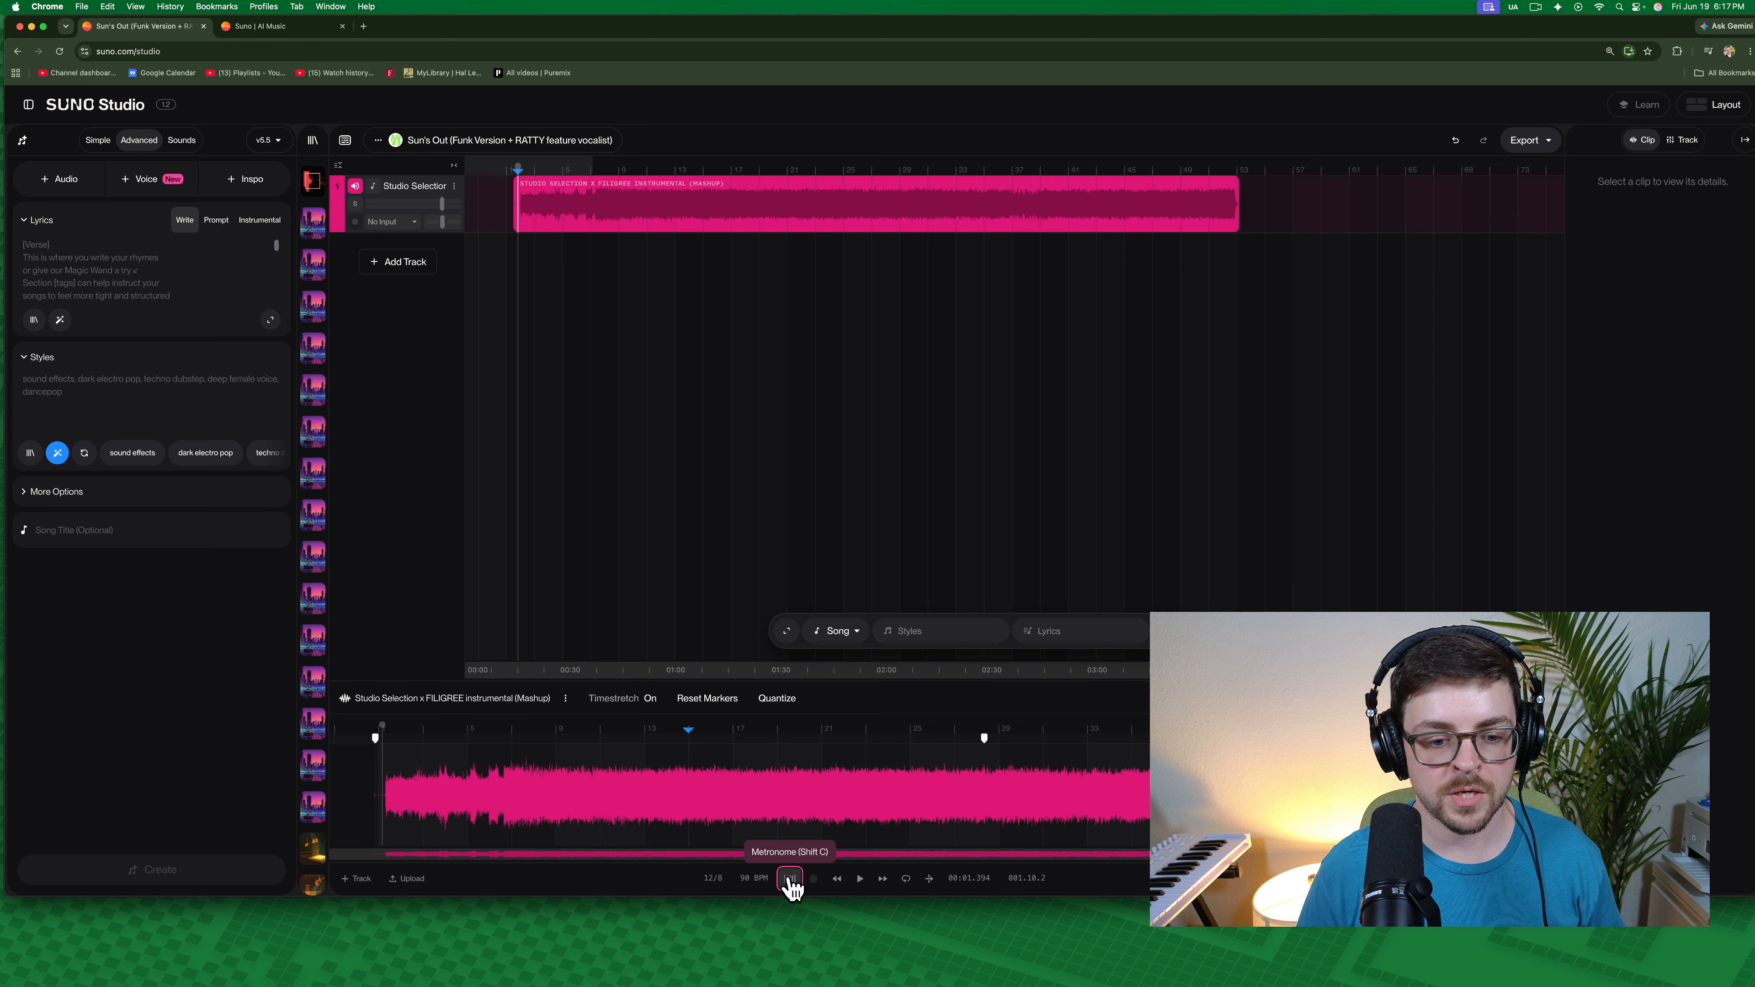
- Turn on the metronome and briefly play the track from its start marker
left_click(790, 878)
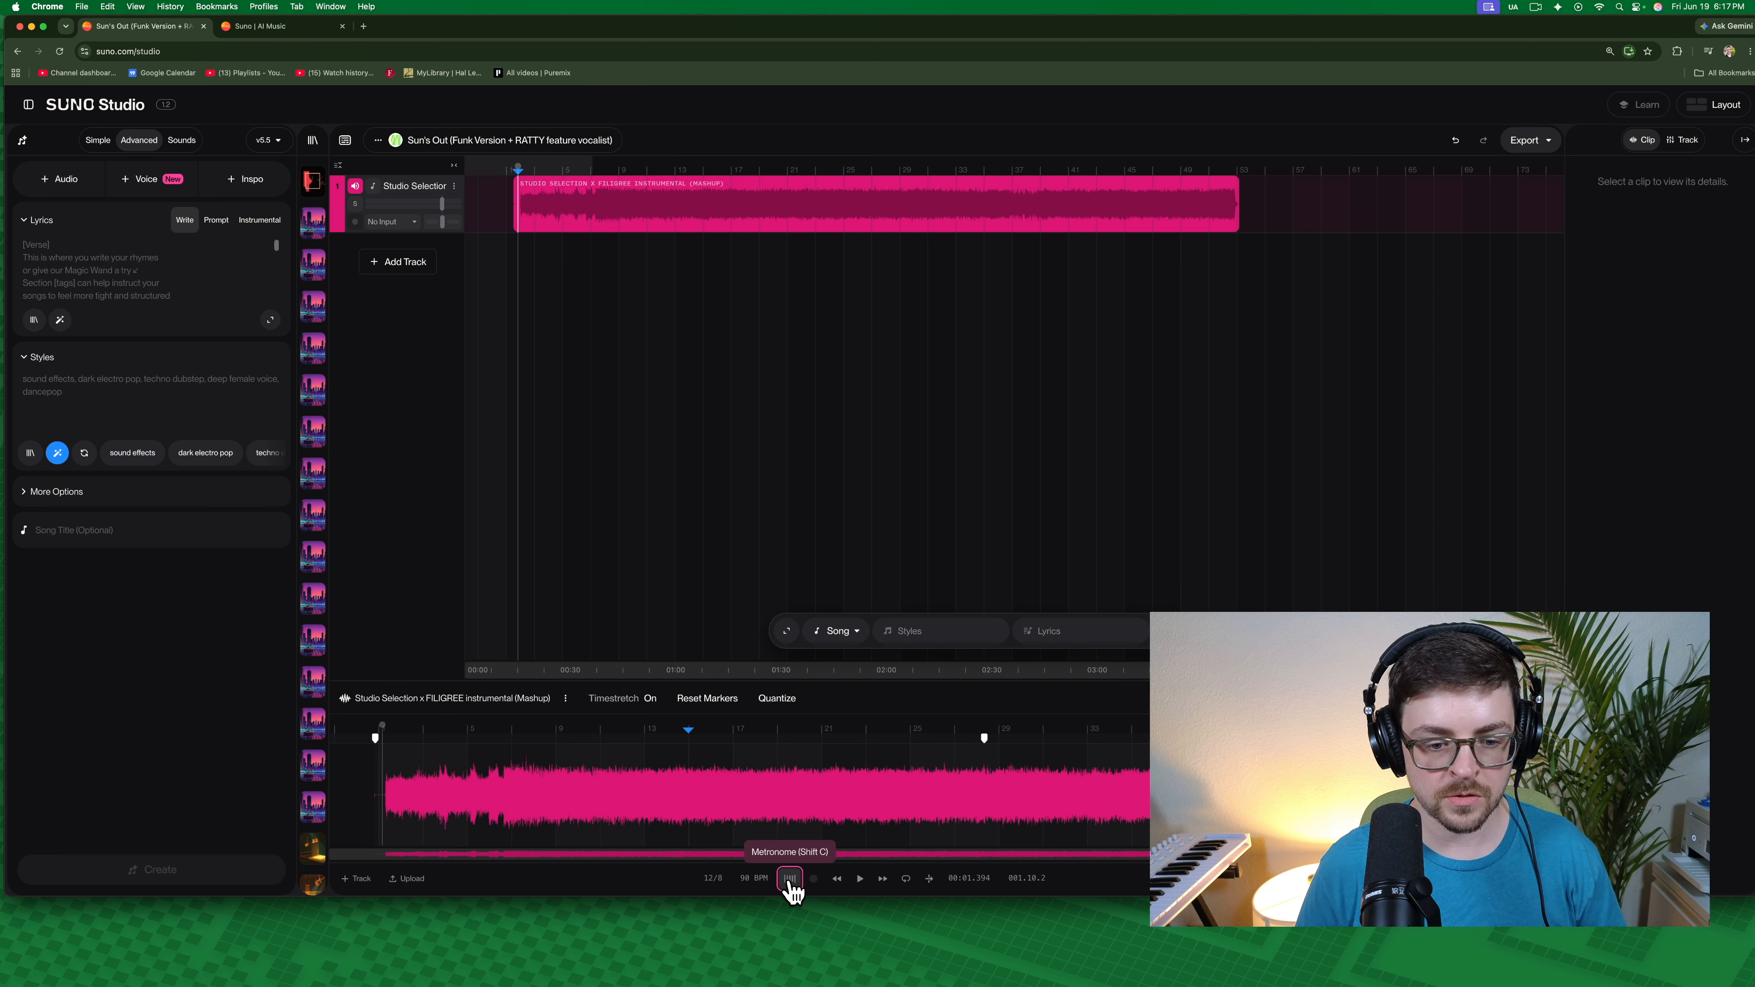
key("space")
key("space")
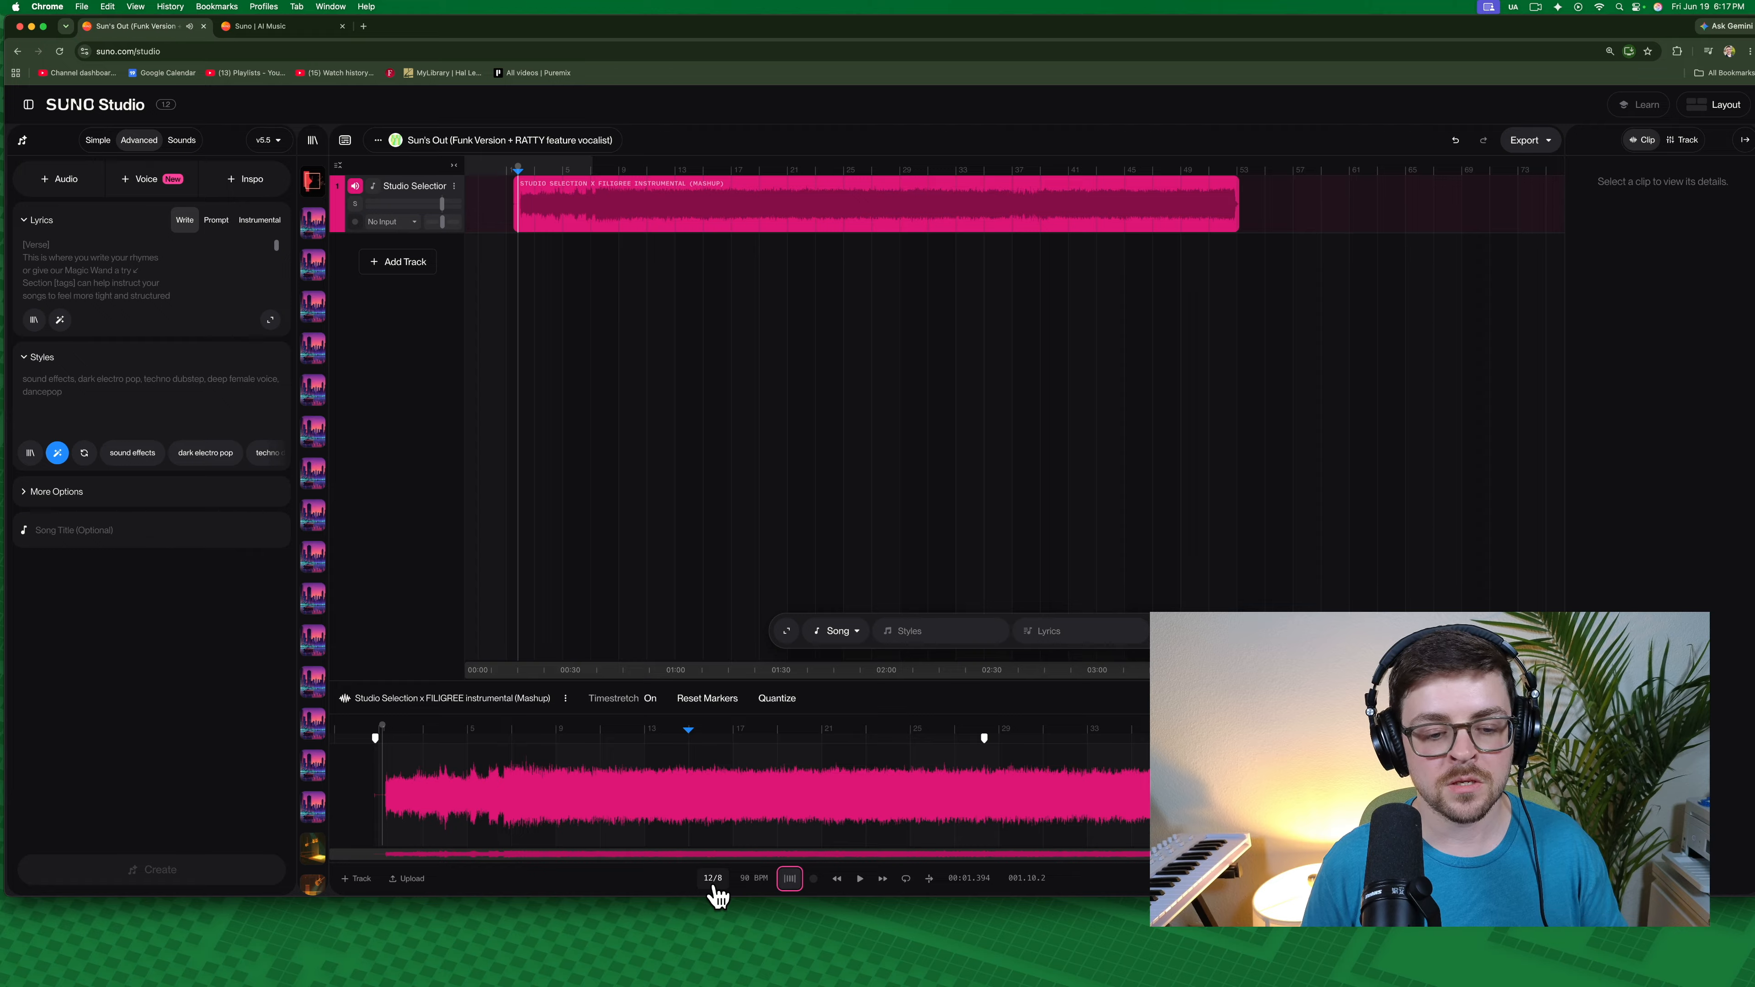
- Set the project time signature to 2/4 and play the mashup clip, jumping to about 19 seconds
left_click(713, 879)
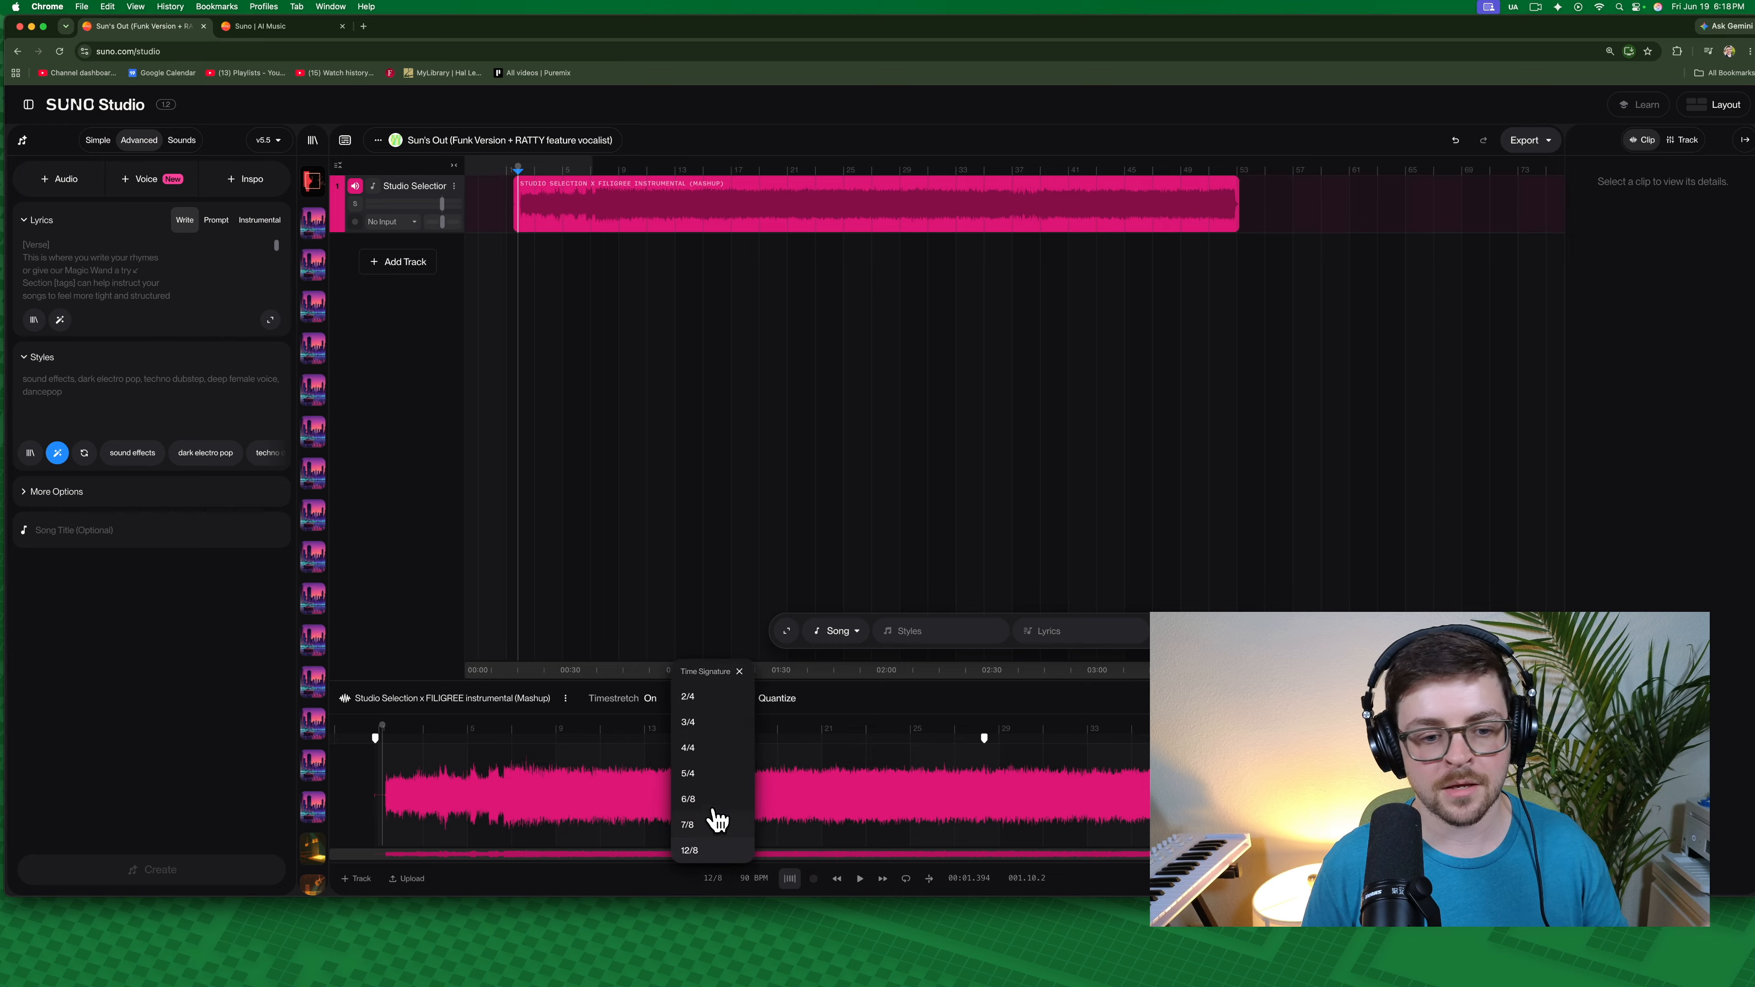
left_click(699, 888)
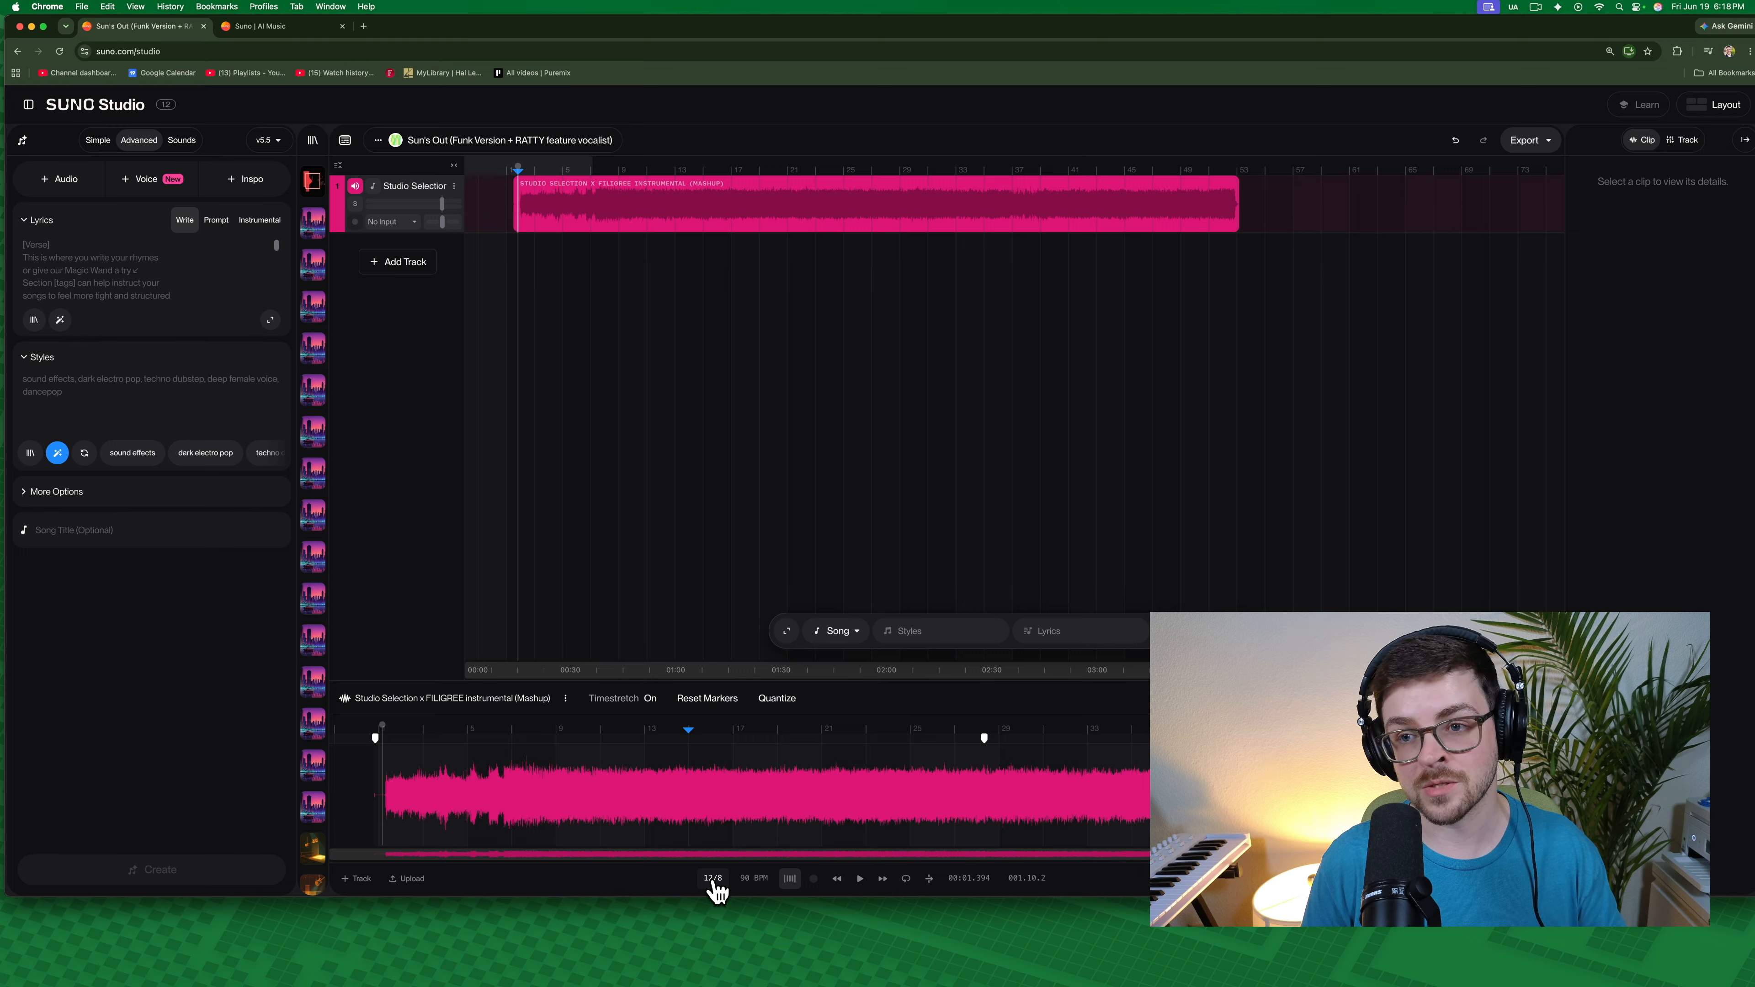
left_click(713, 879)
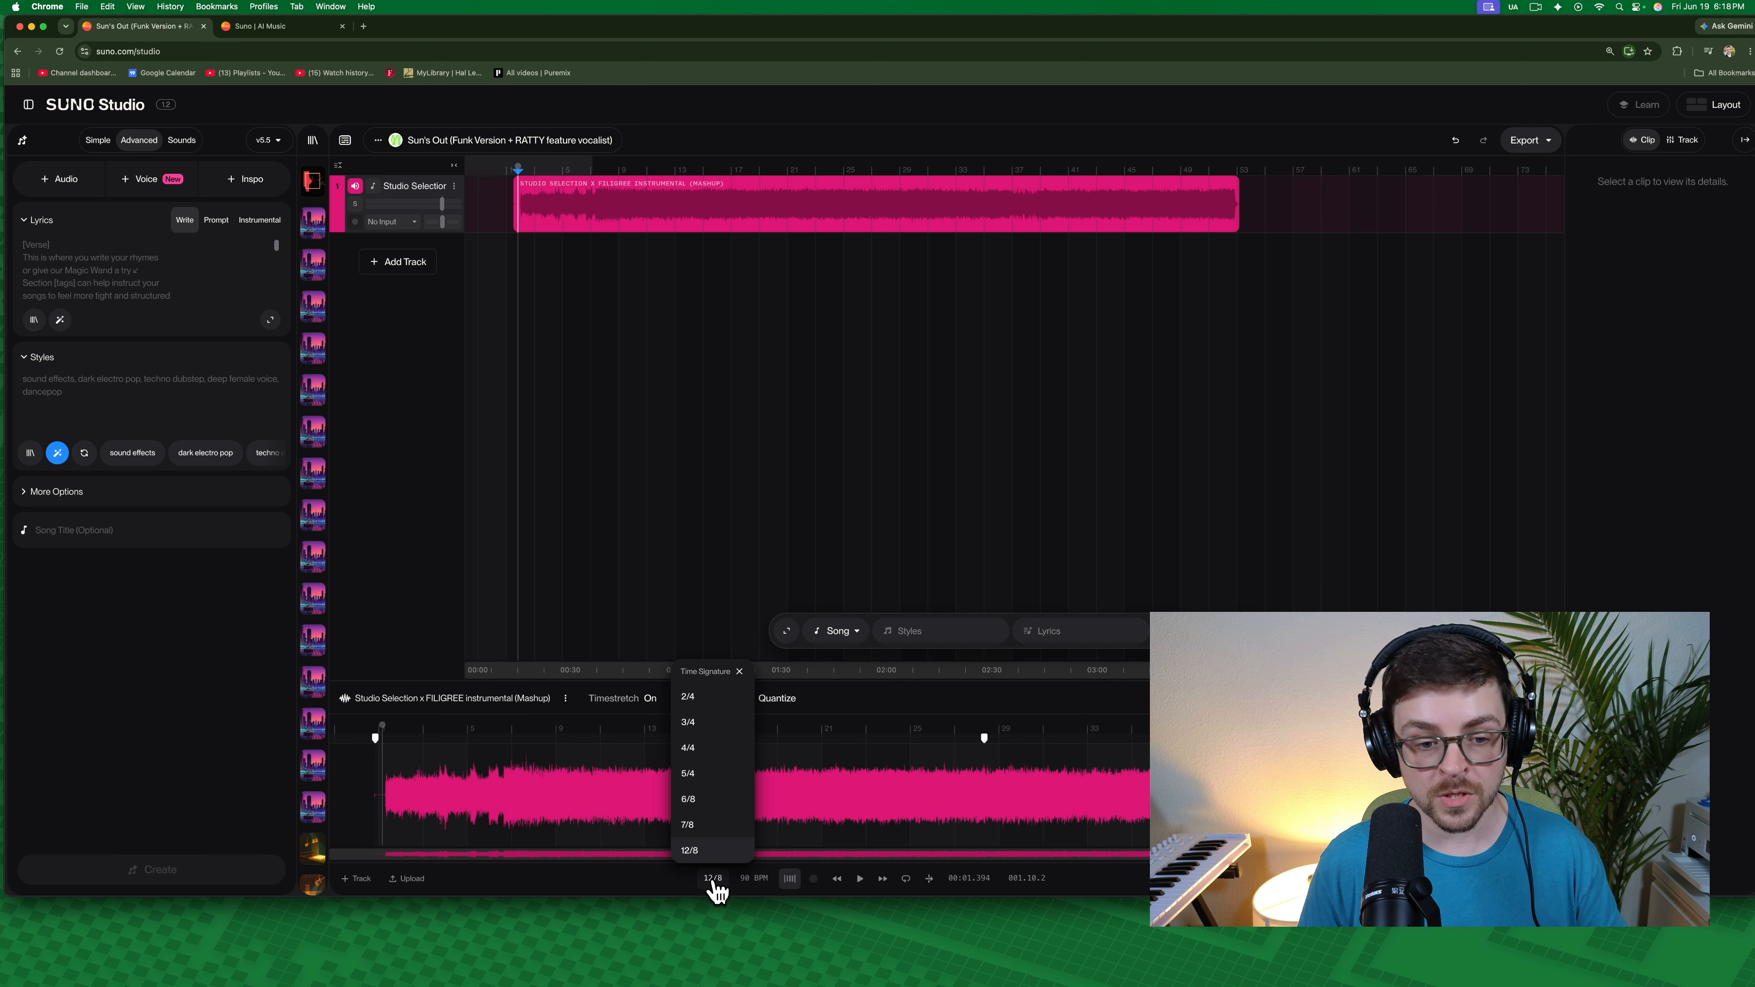
left_click(699, 697)
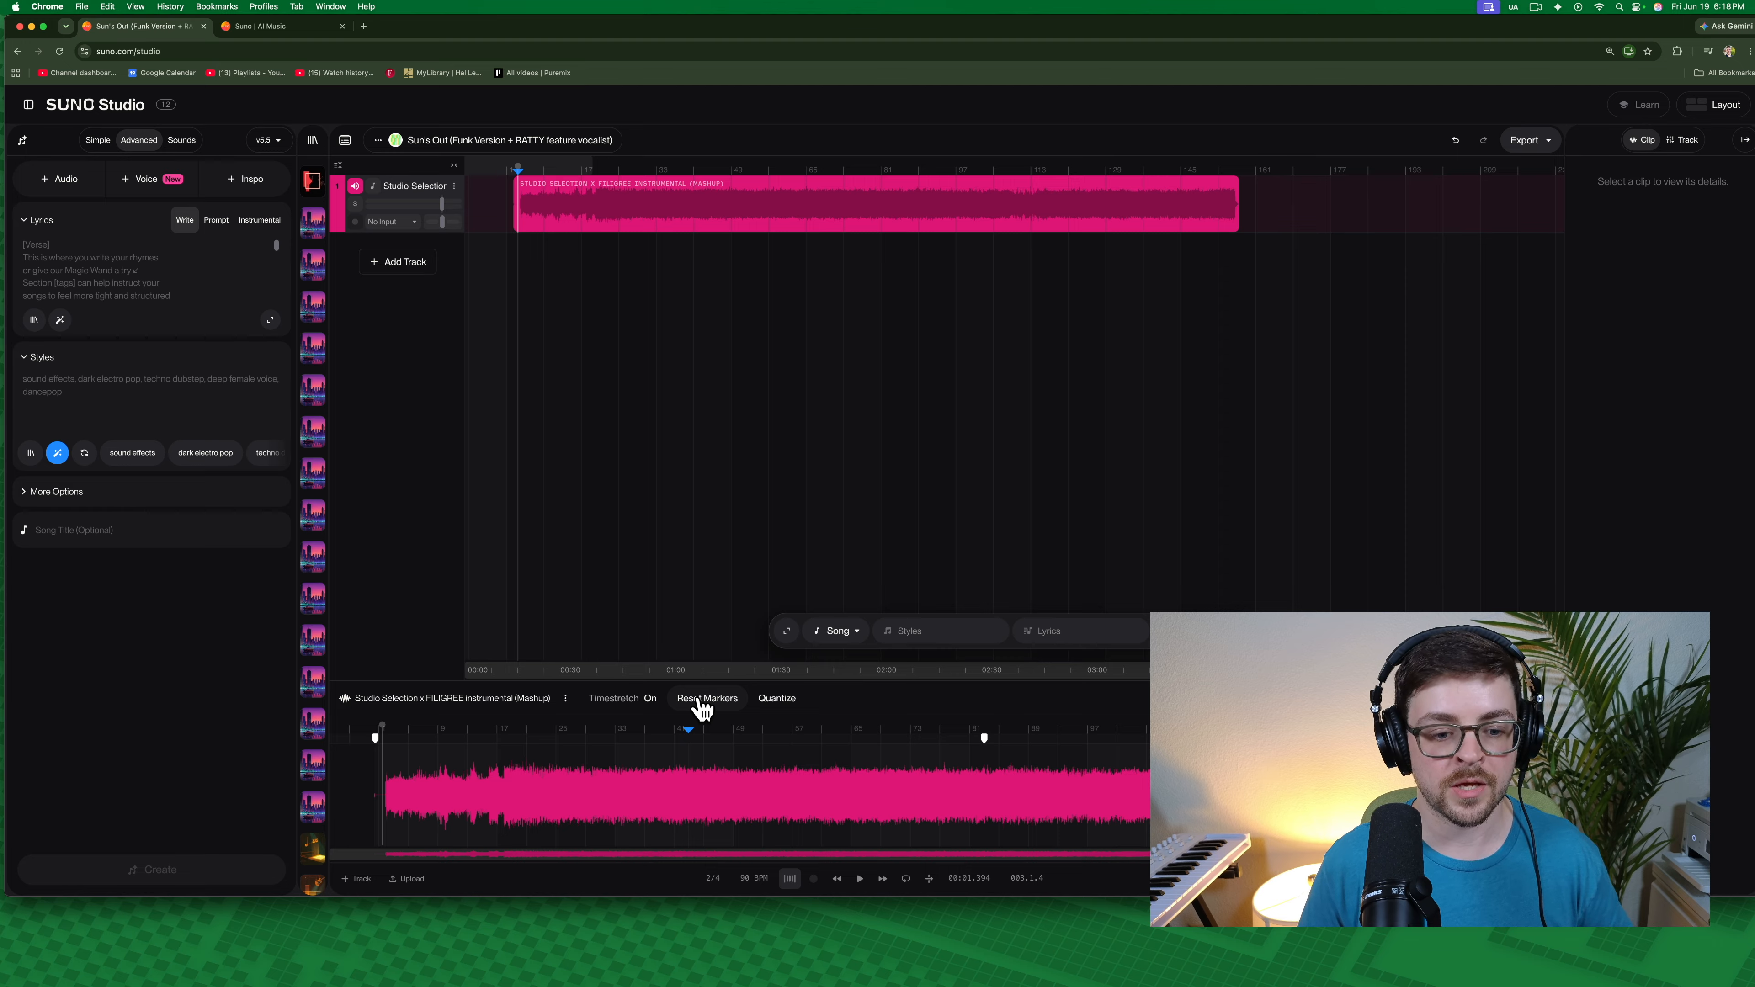
key("space")
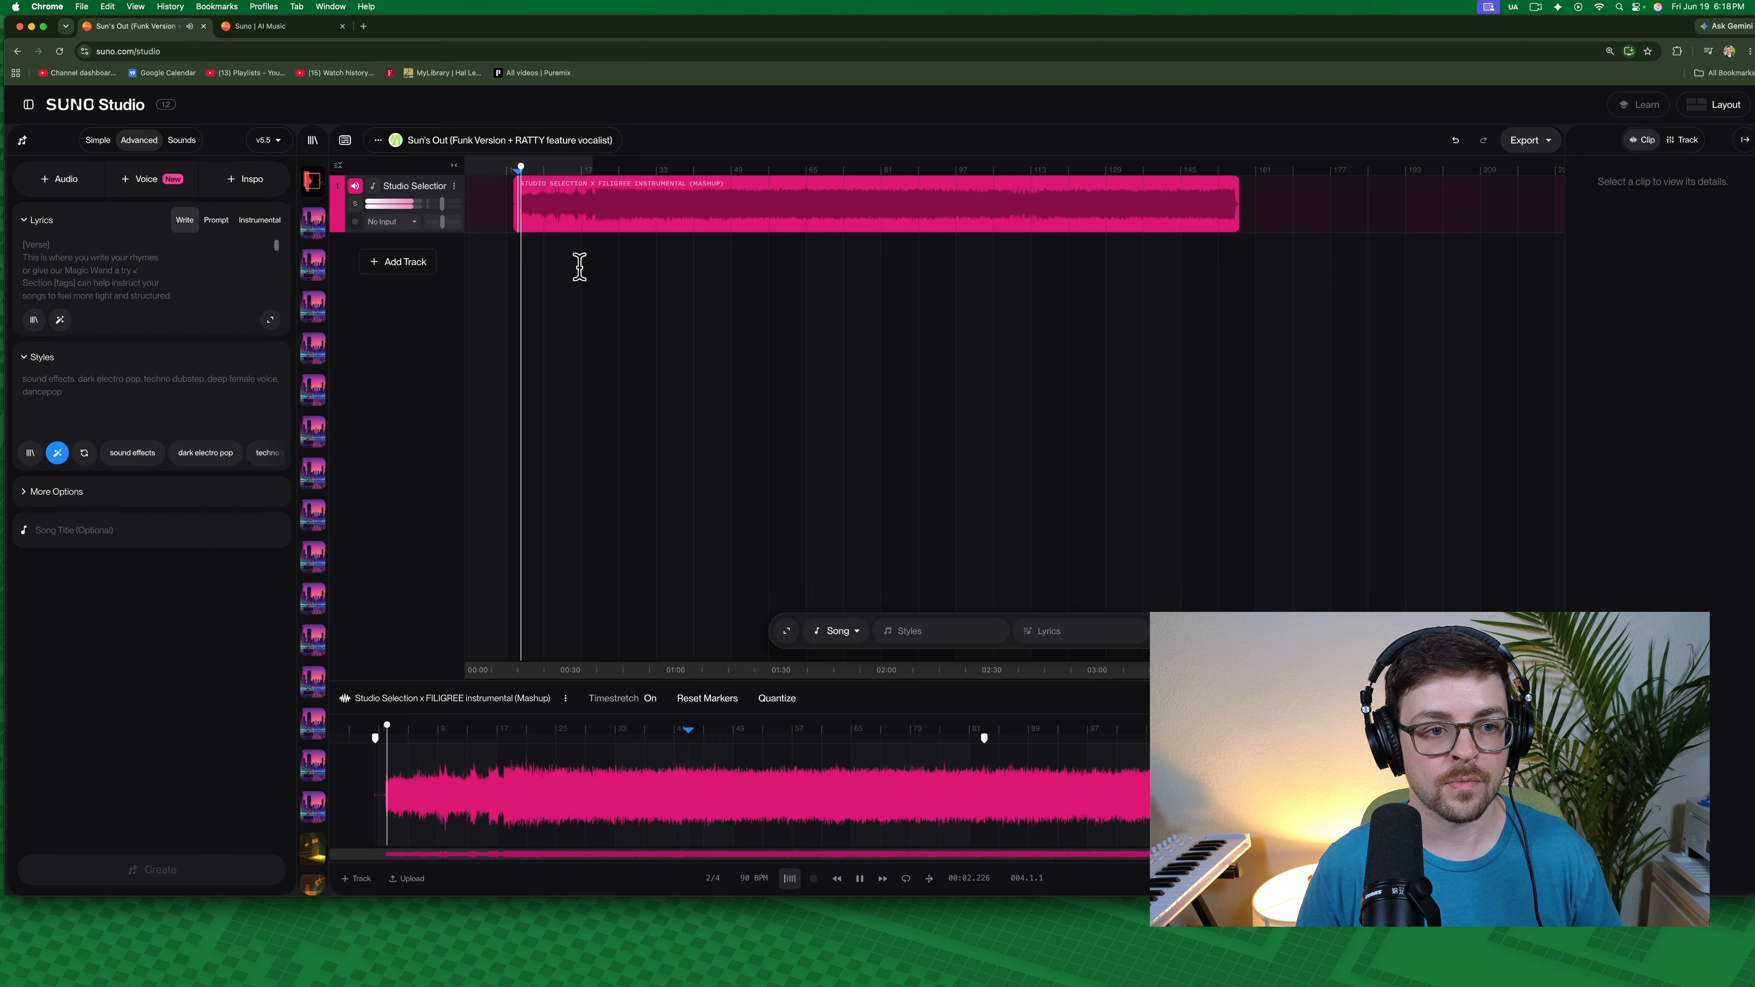
left_click(581, 201)
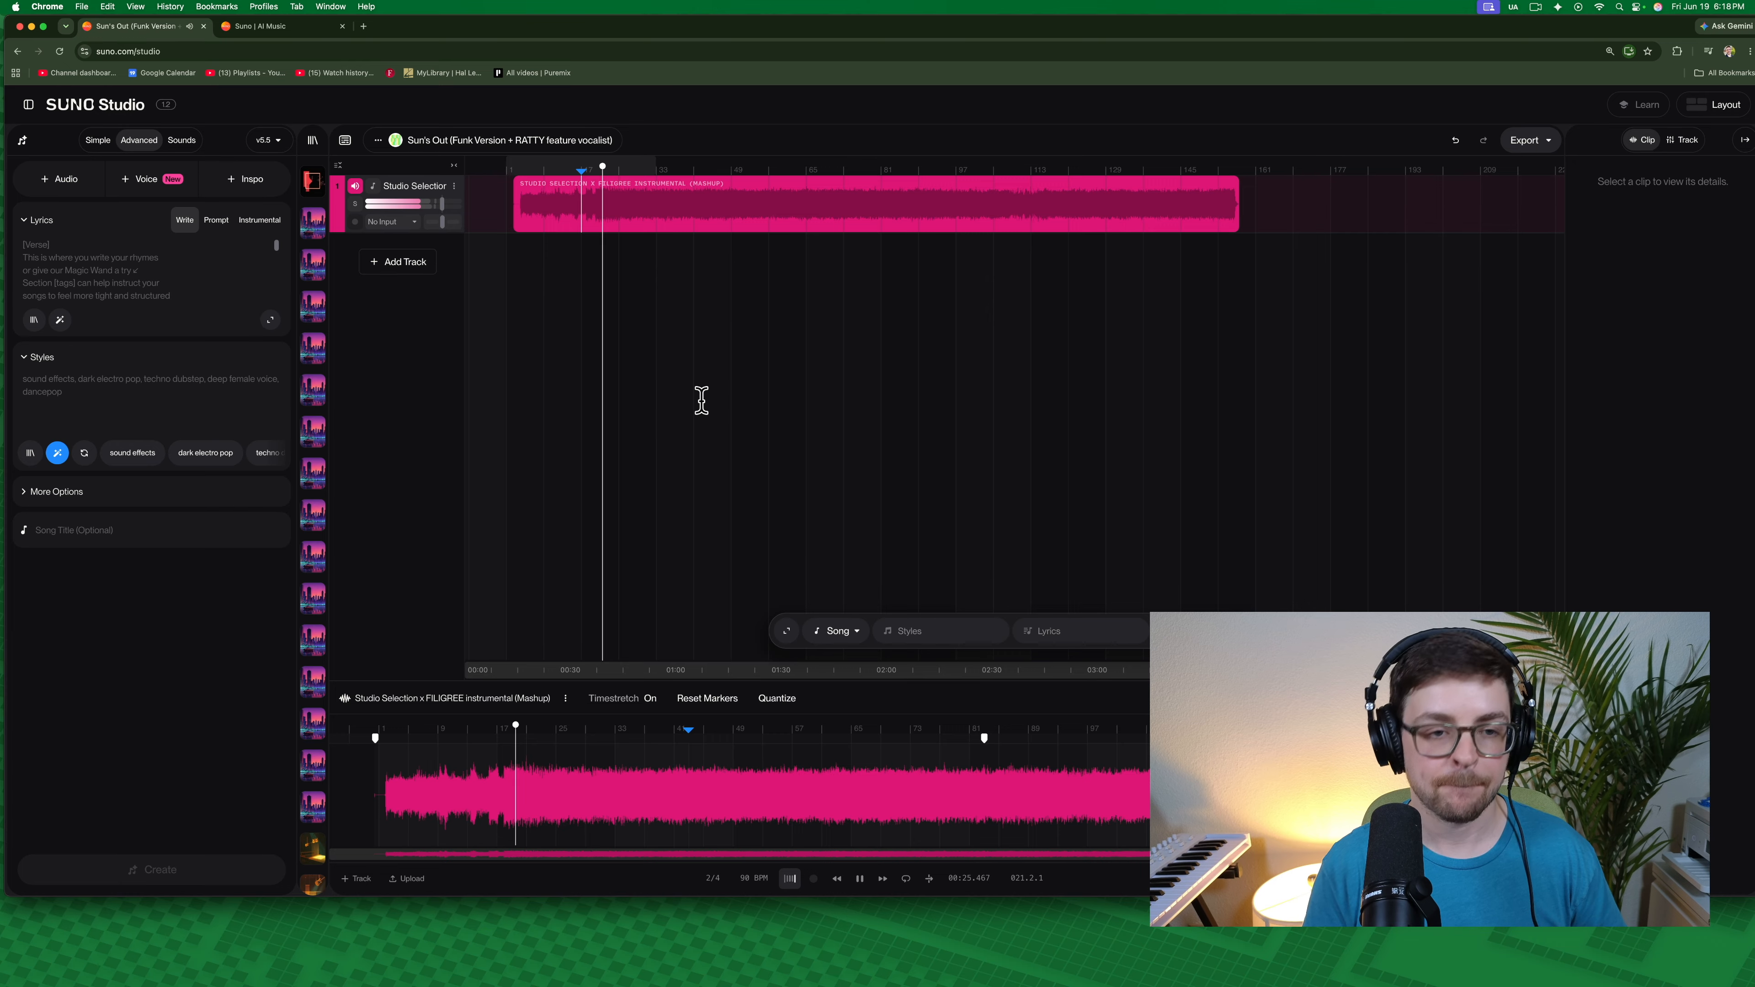
key("space")
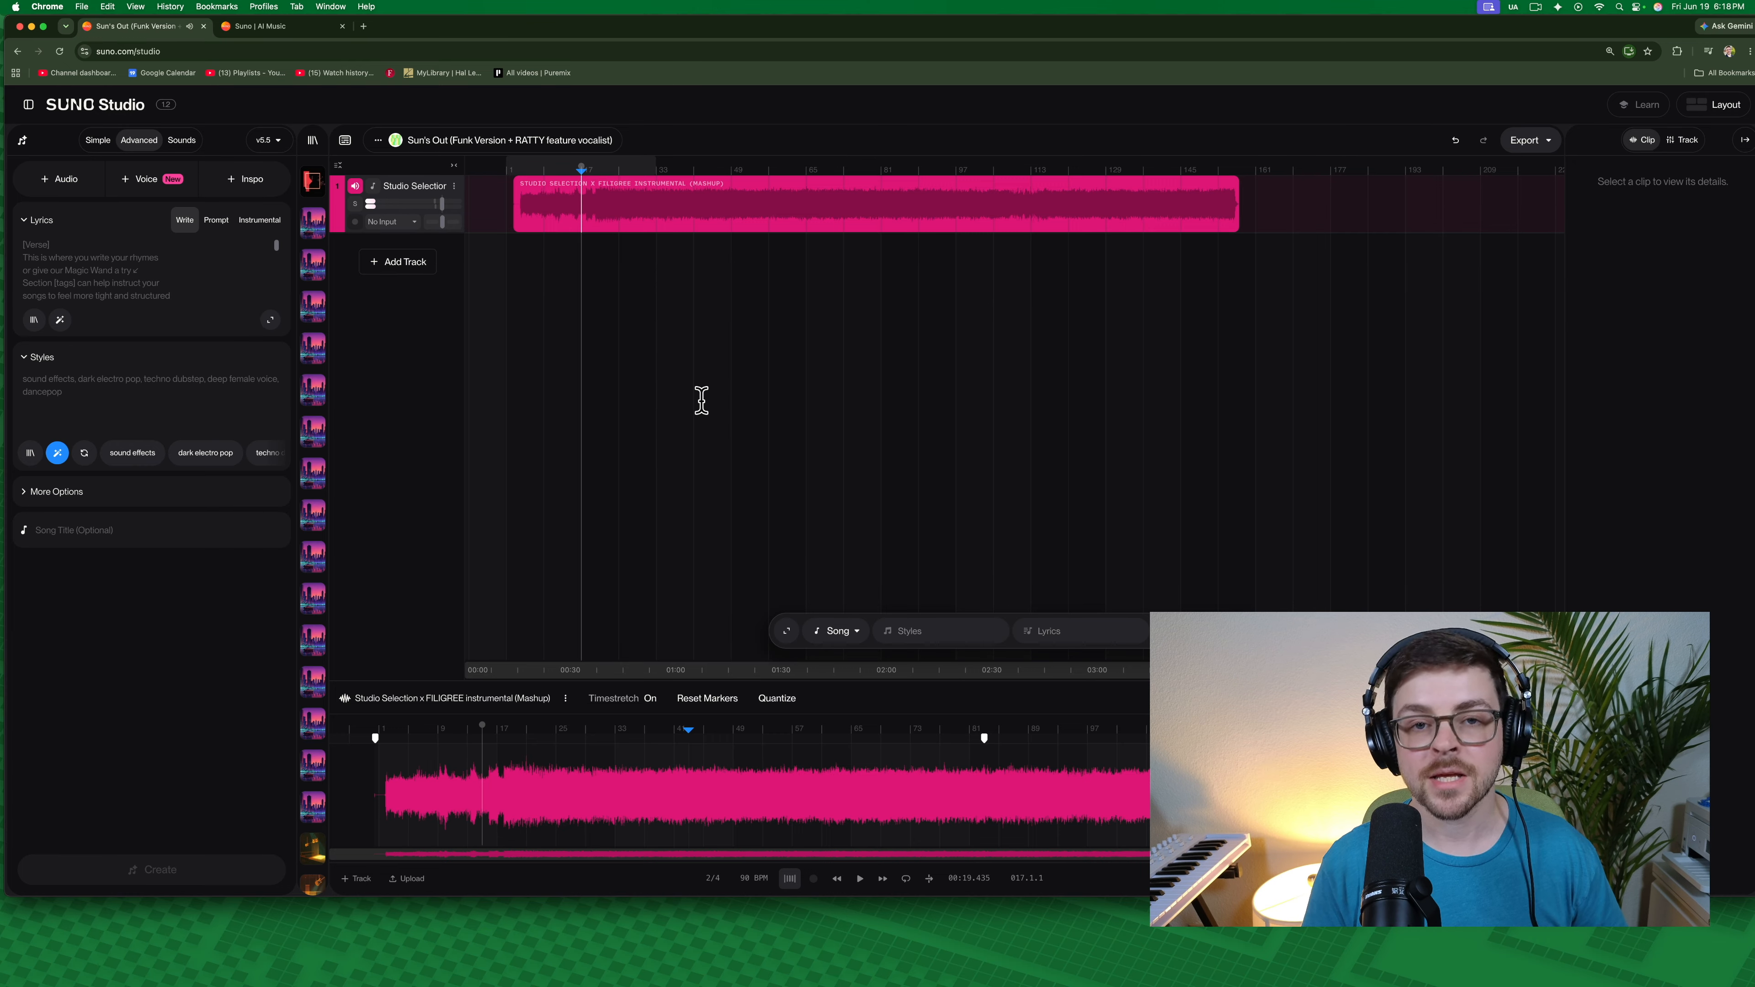
- Change the time signature to 4/4 and play the clip from about 23 seconds with the metronome
left_click(712, 879)
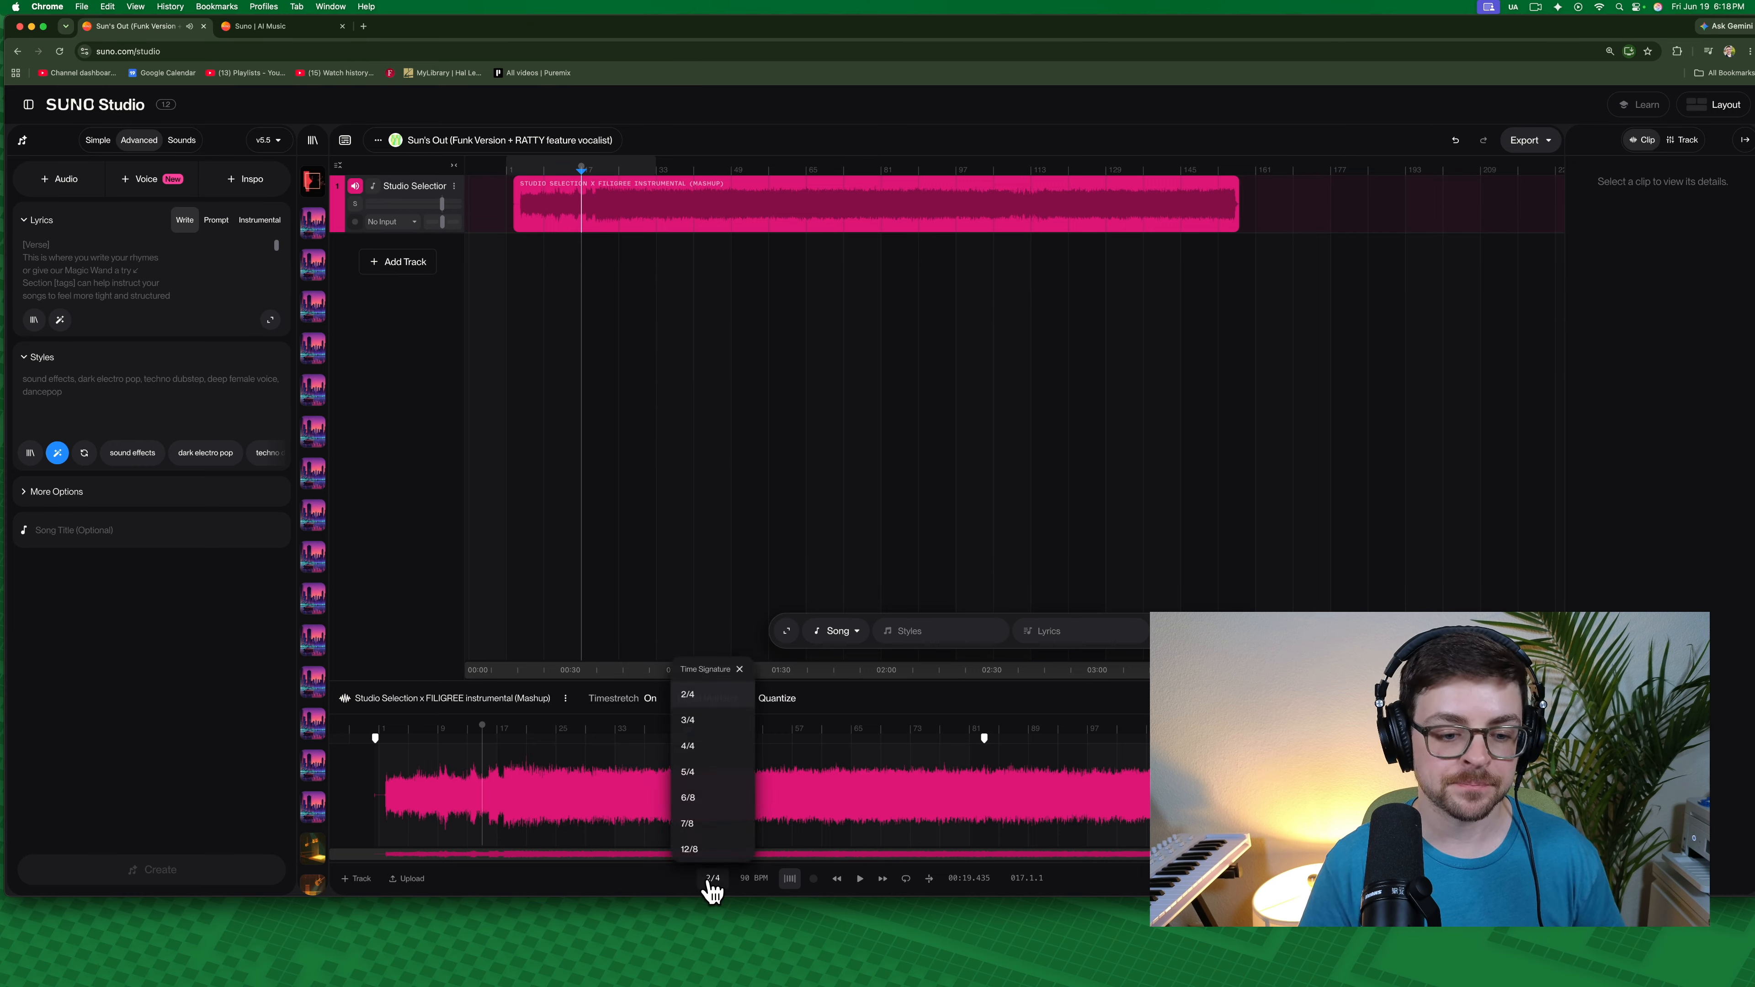
left_click(687, 748)
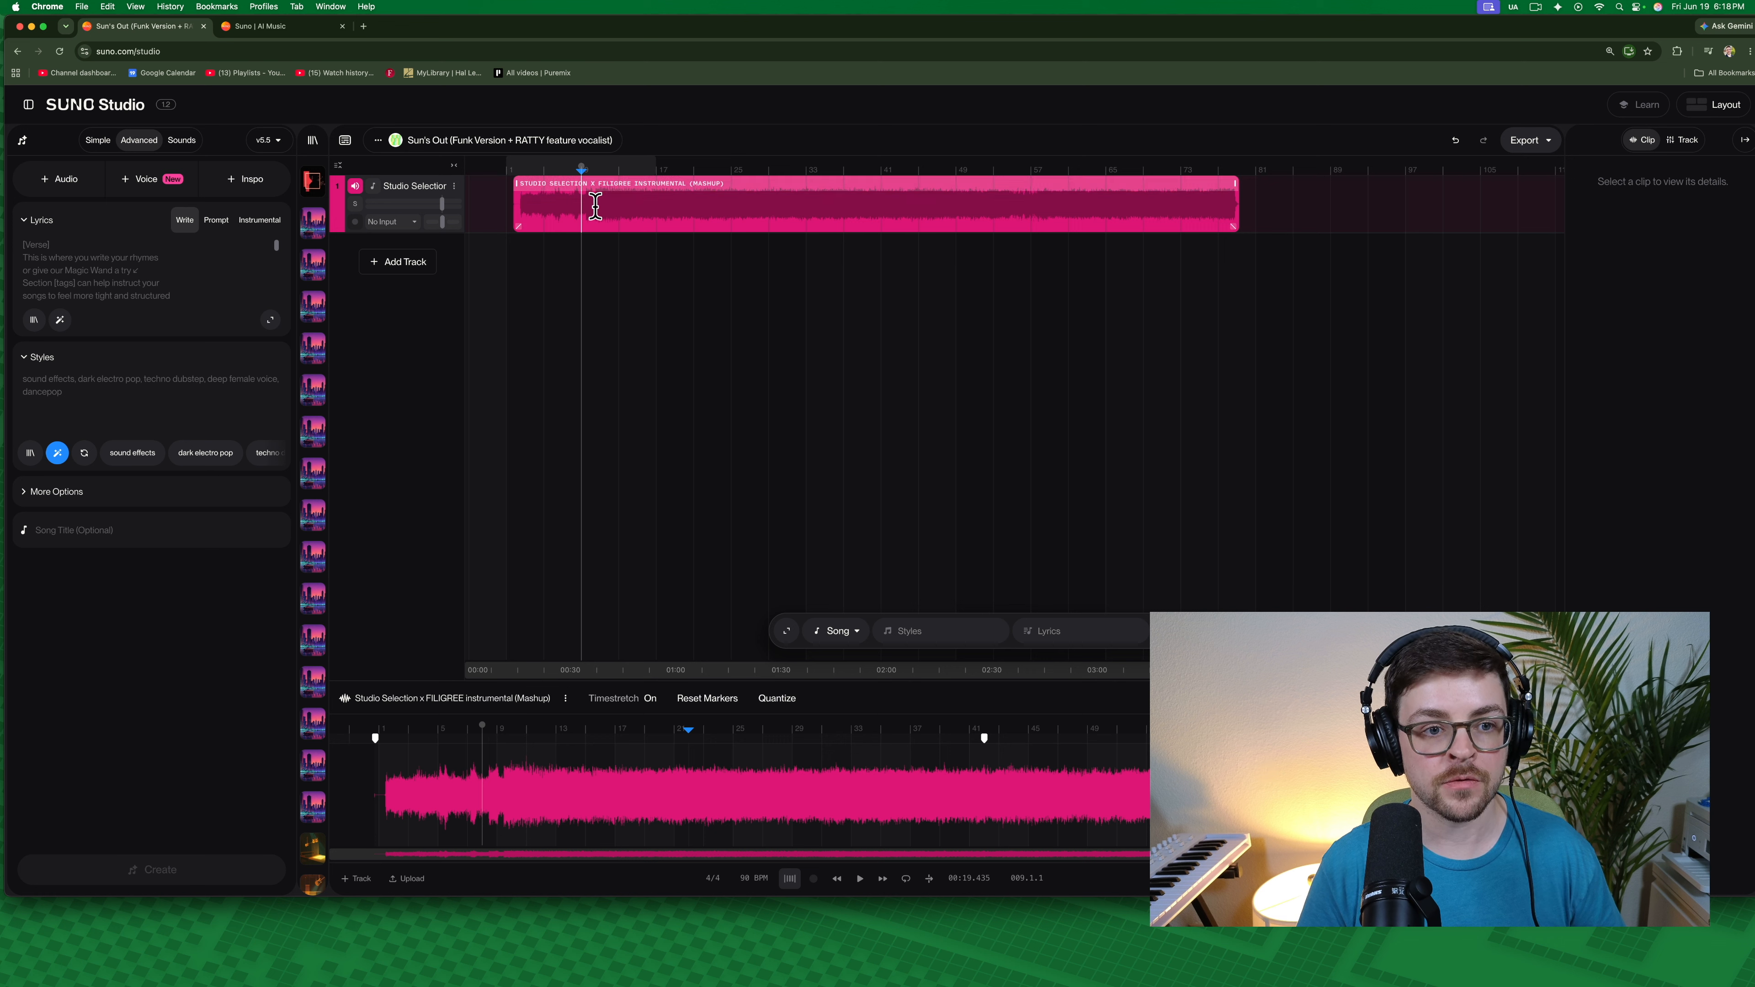
left_click(596, 206)
key("space")
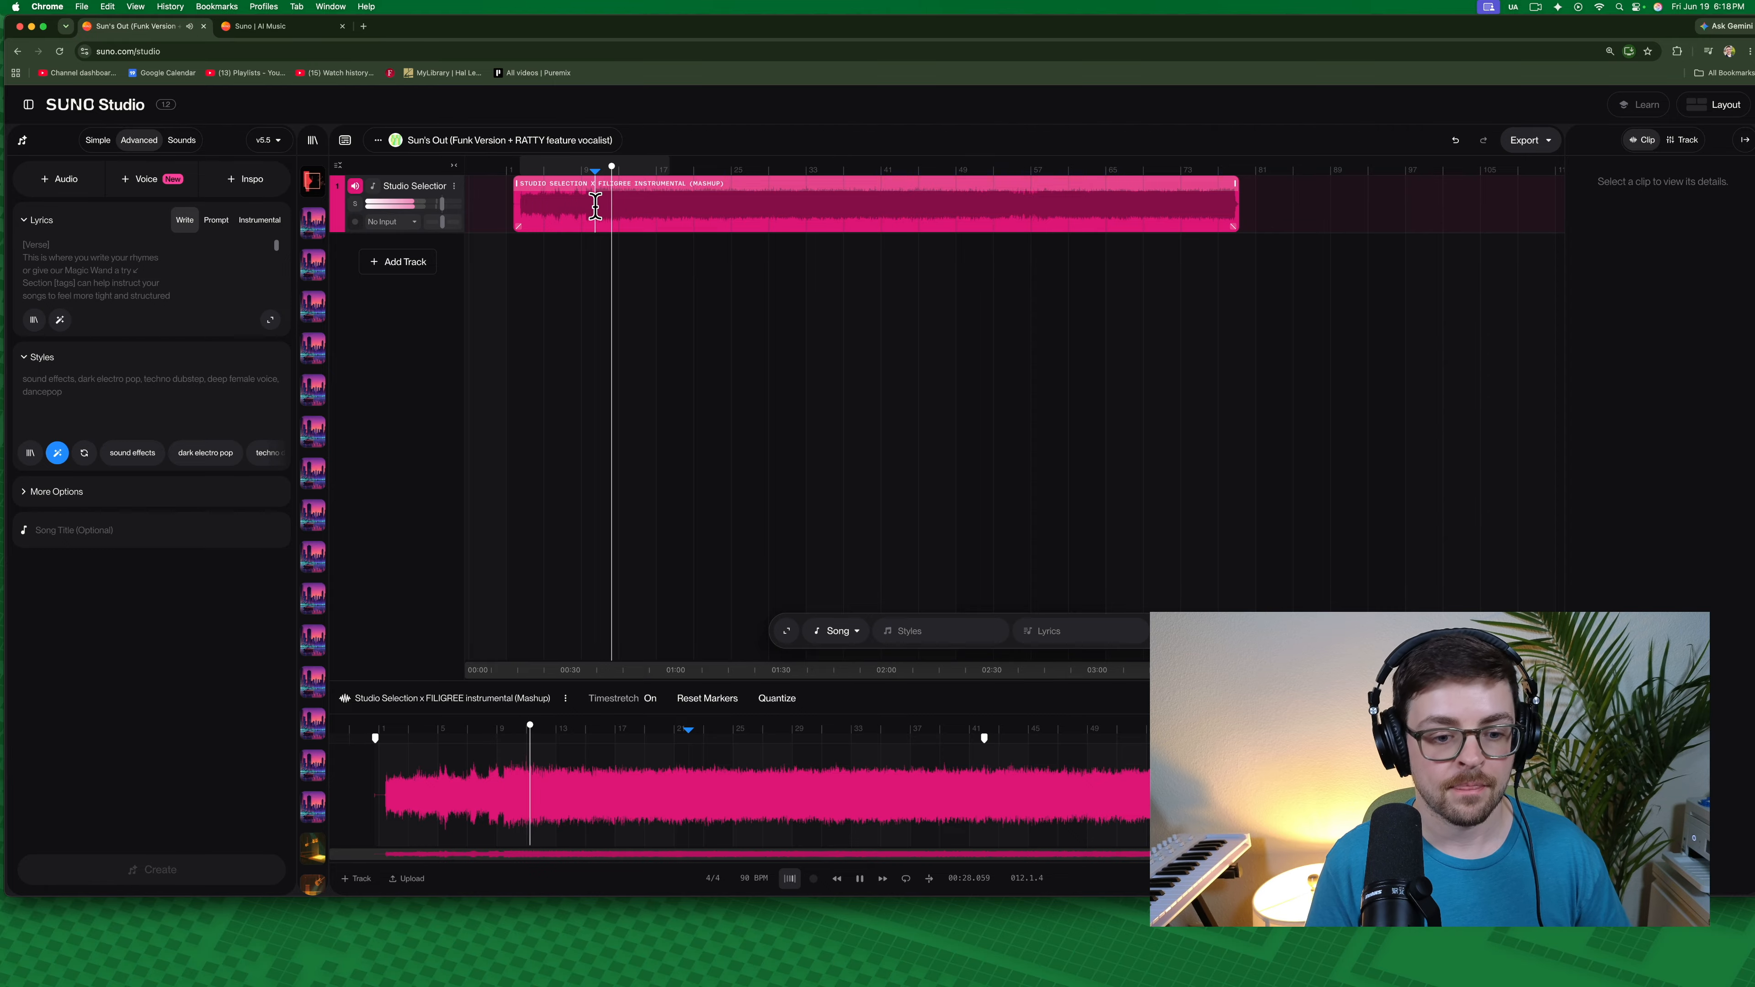
key("space")
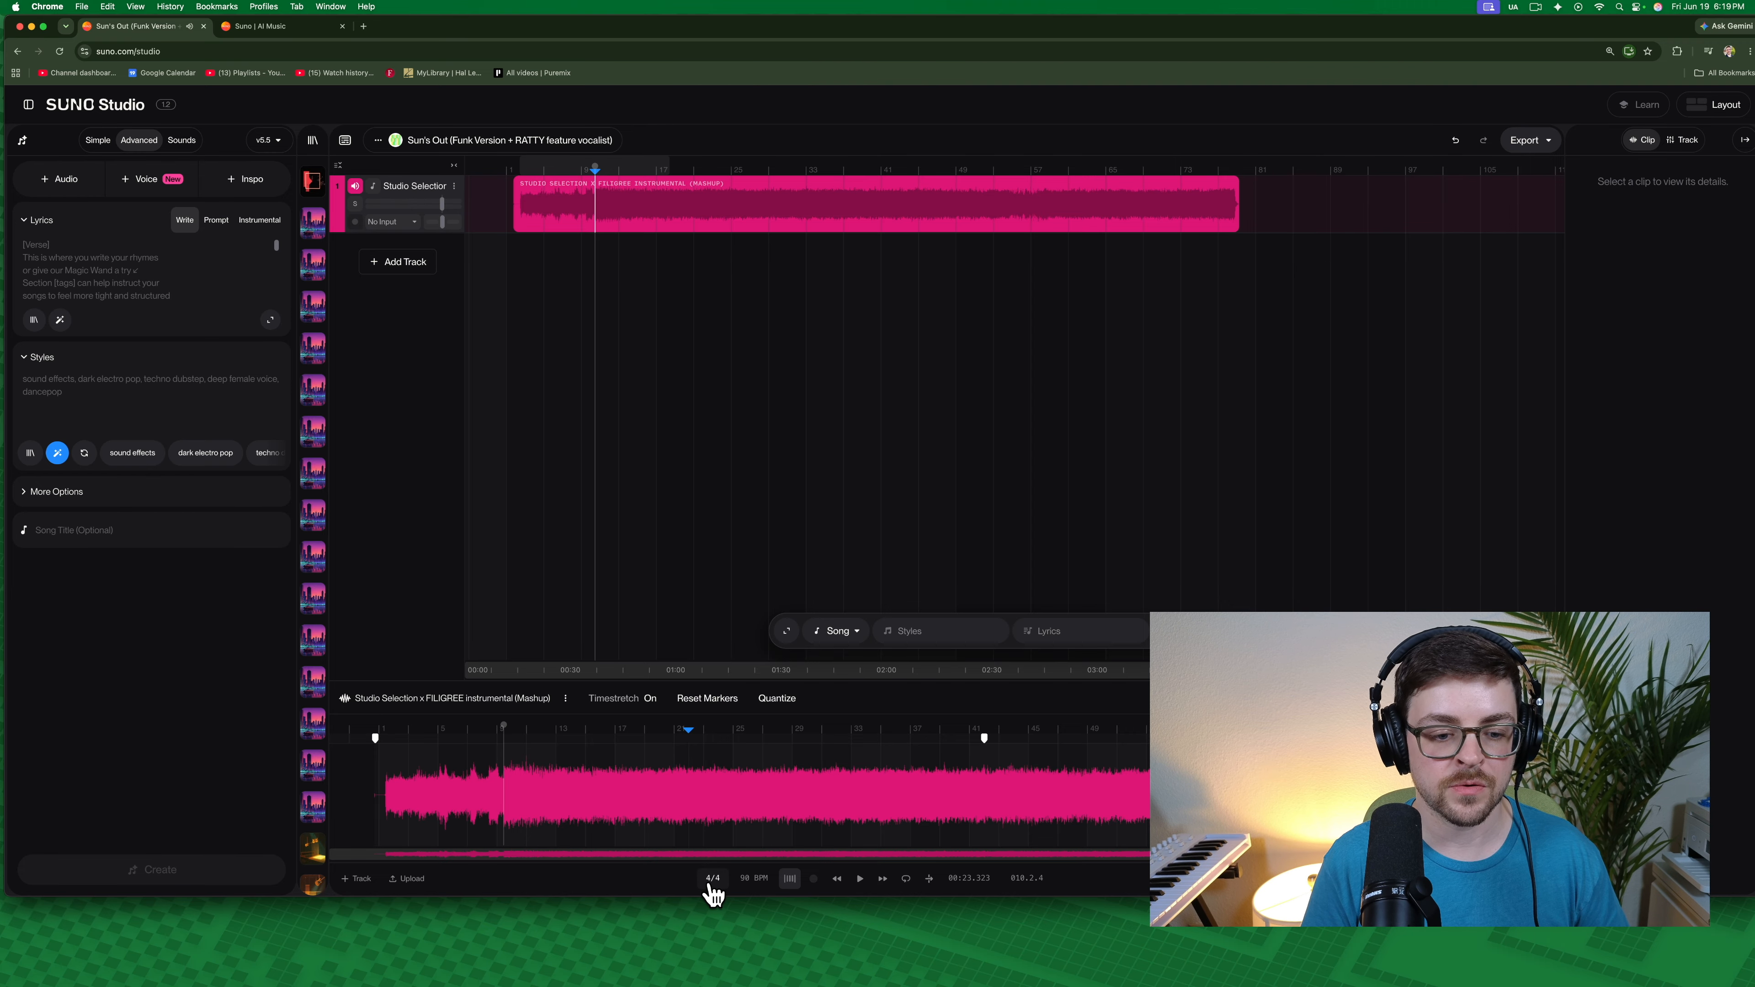
- Change the time signature to 12/8 and play the clip from about 24 seconds
left_click(711, 879)
left_click(694, 852)
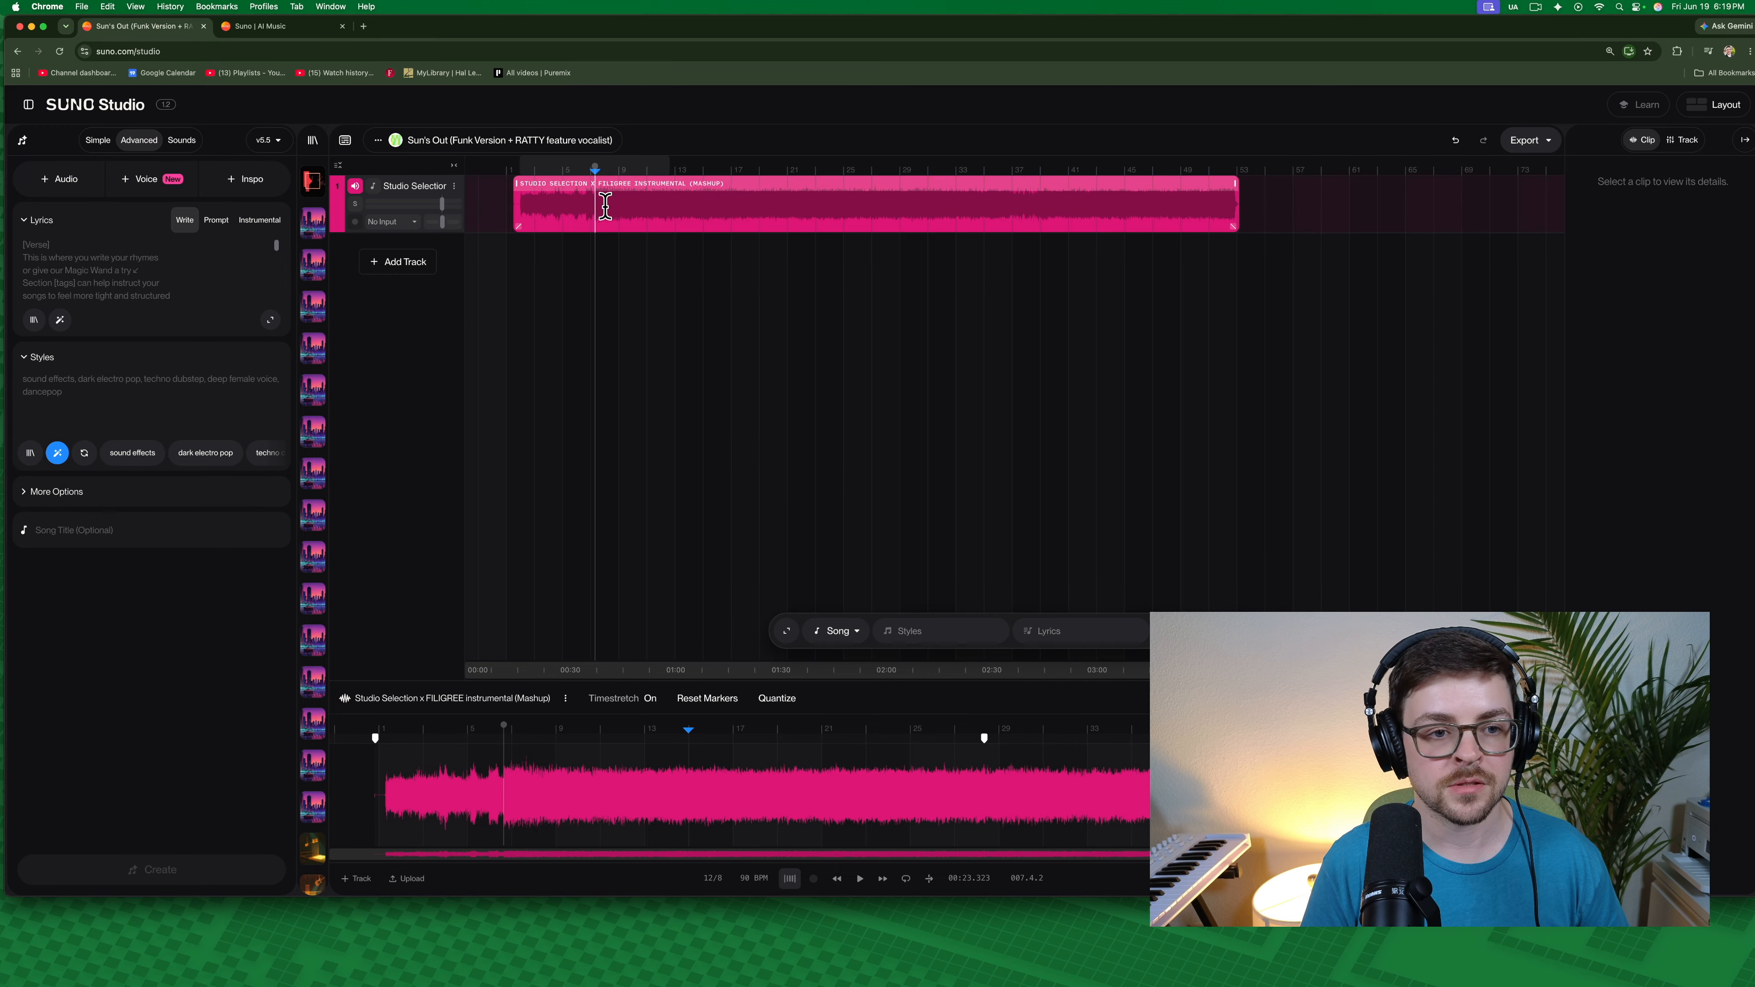
left_click(599, 205)
key("space")
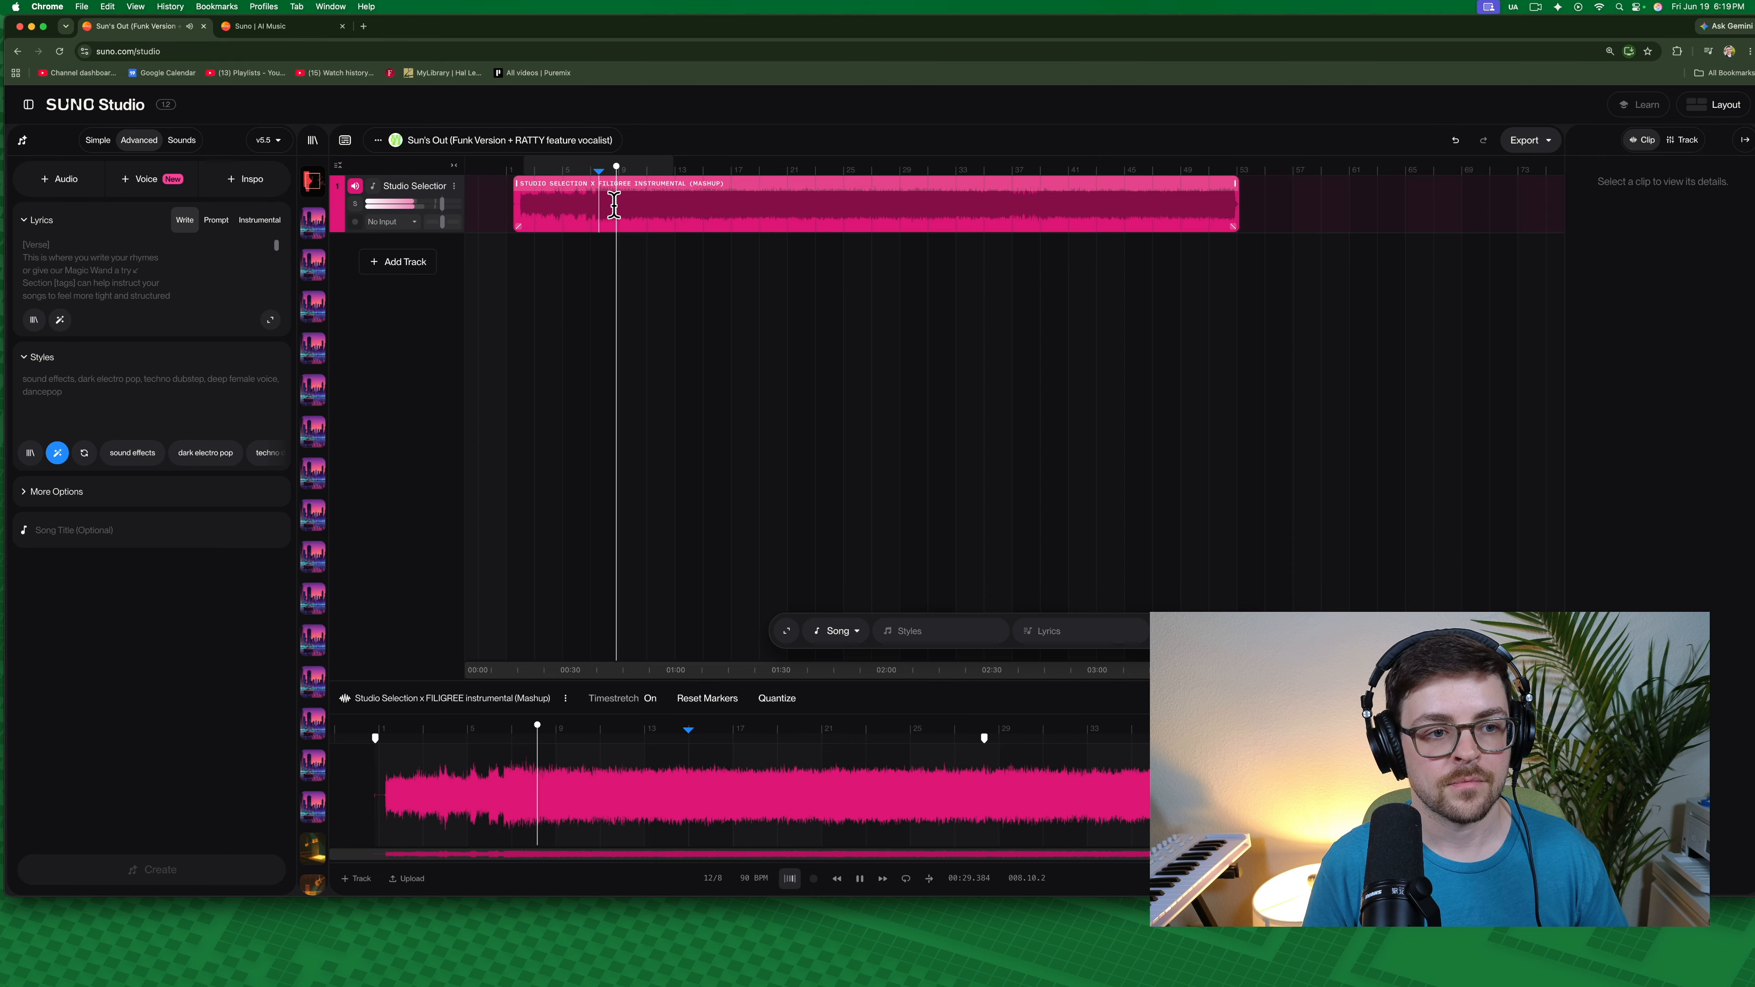
key("space")
- Set the time signature back to 2/4 and play the clip again from the same position
left_click(712, 878)
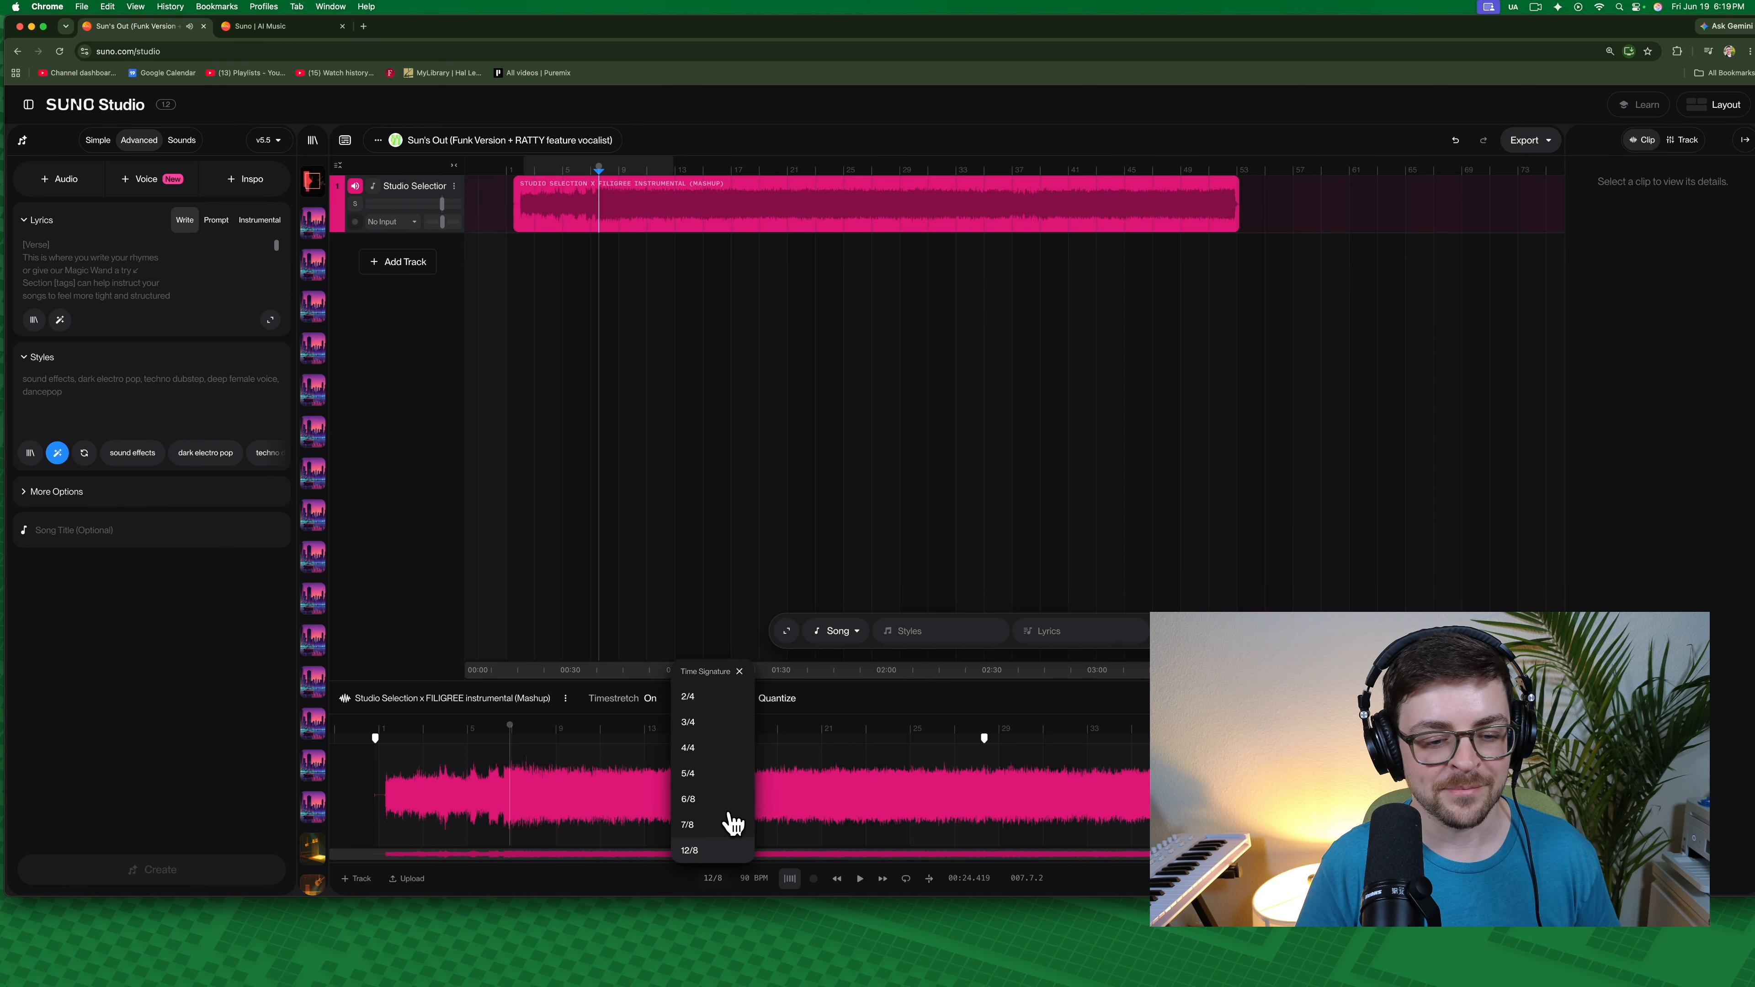
left_click(717, 697)
key("space")
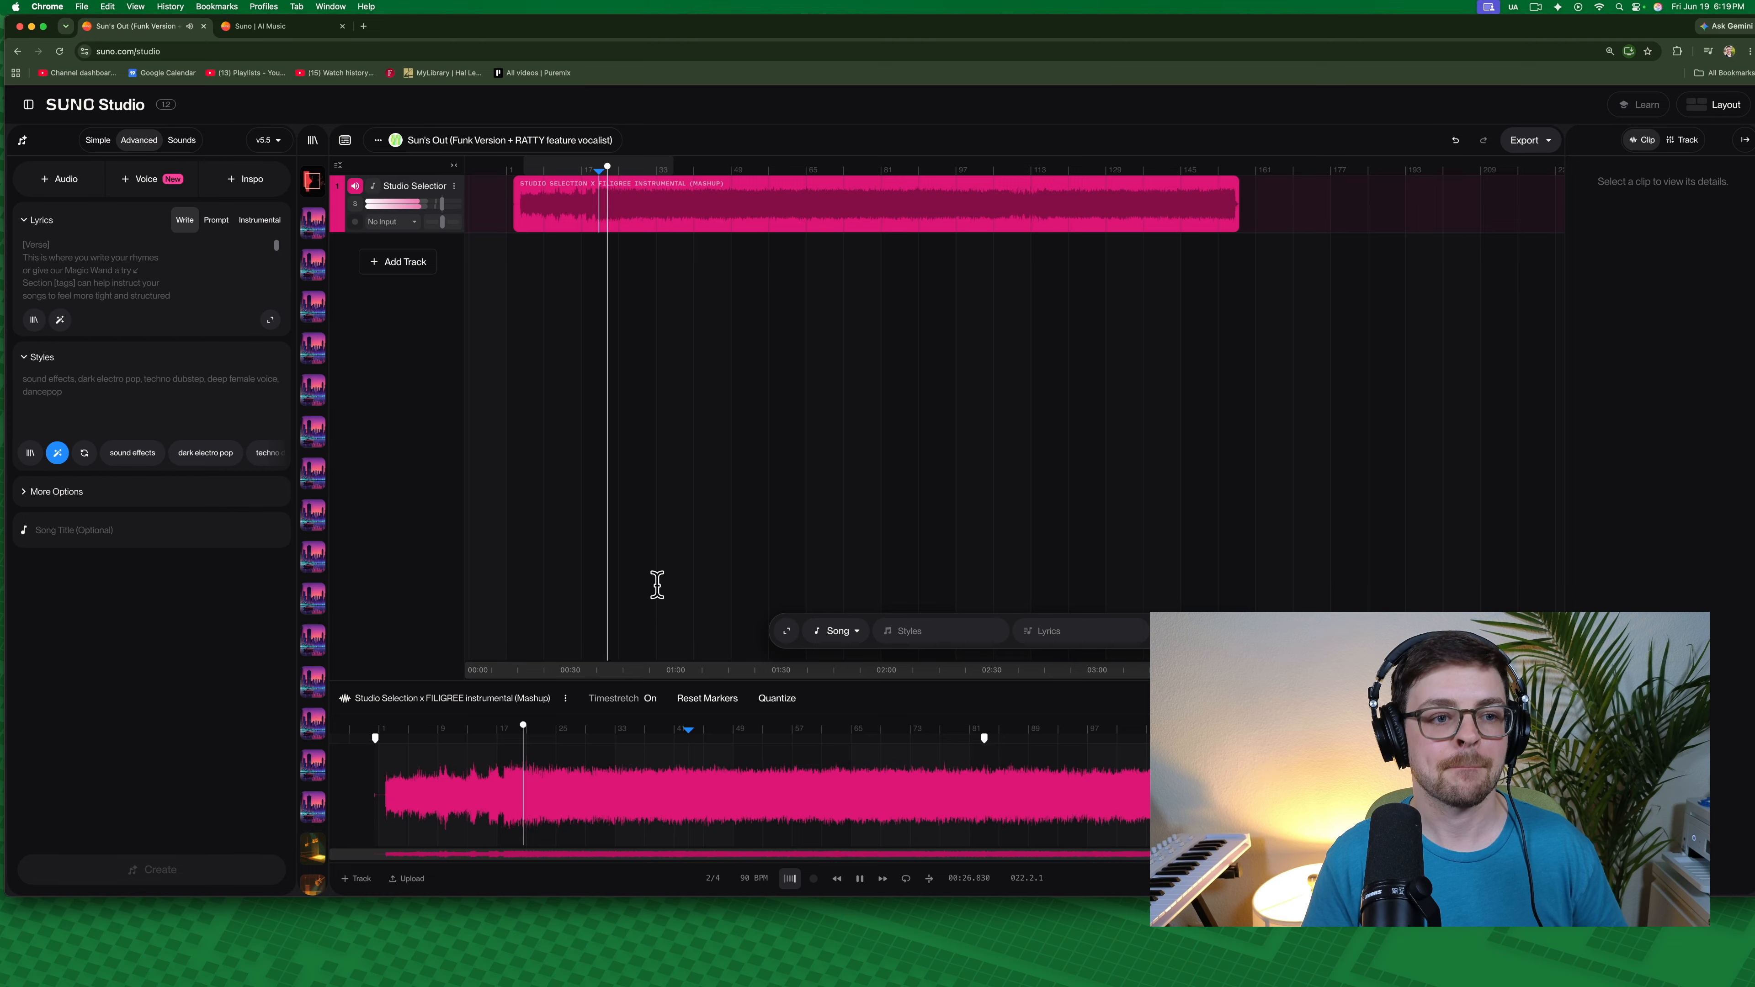
key("space")
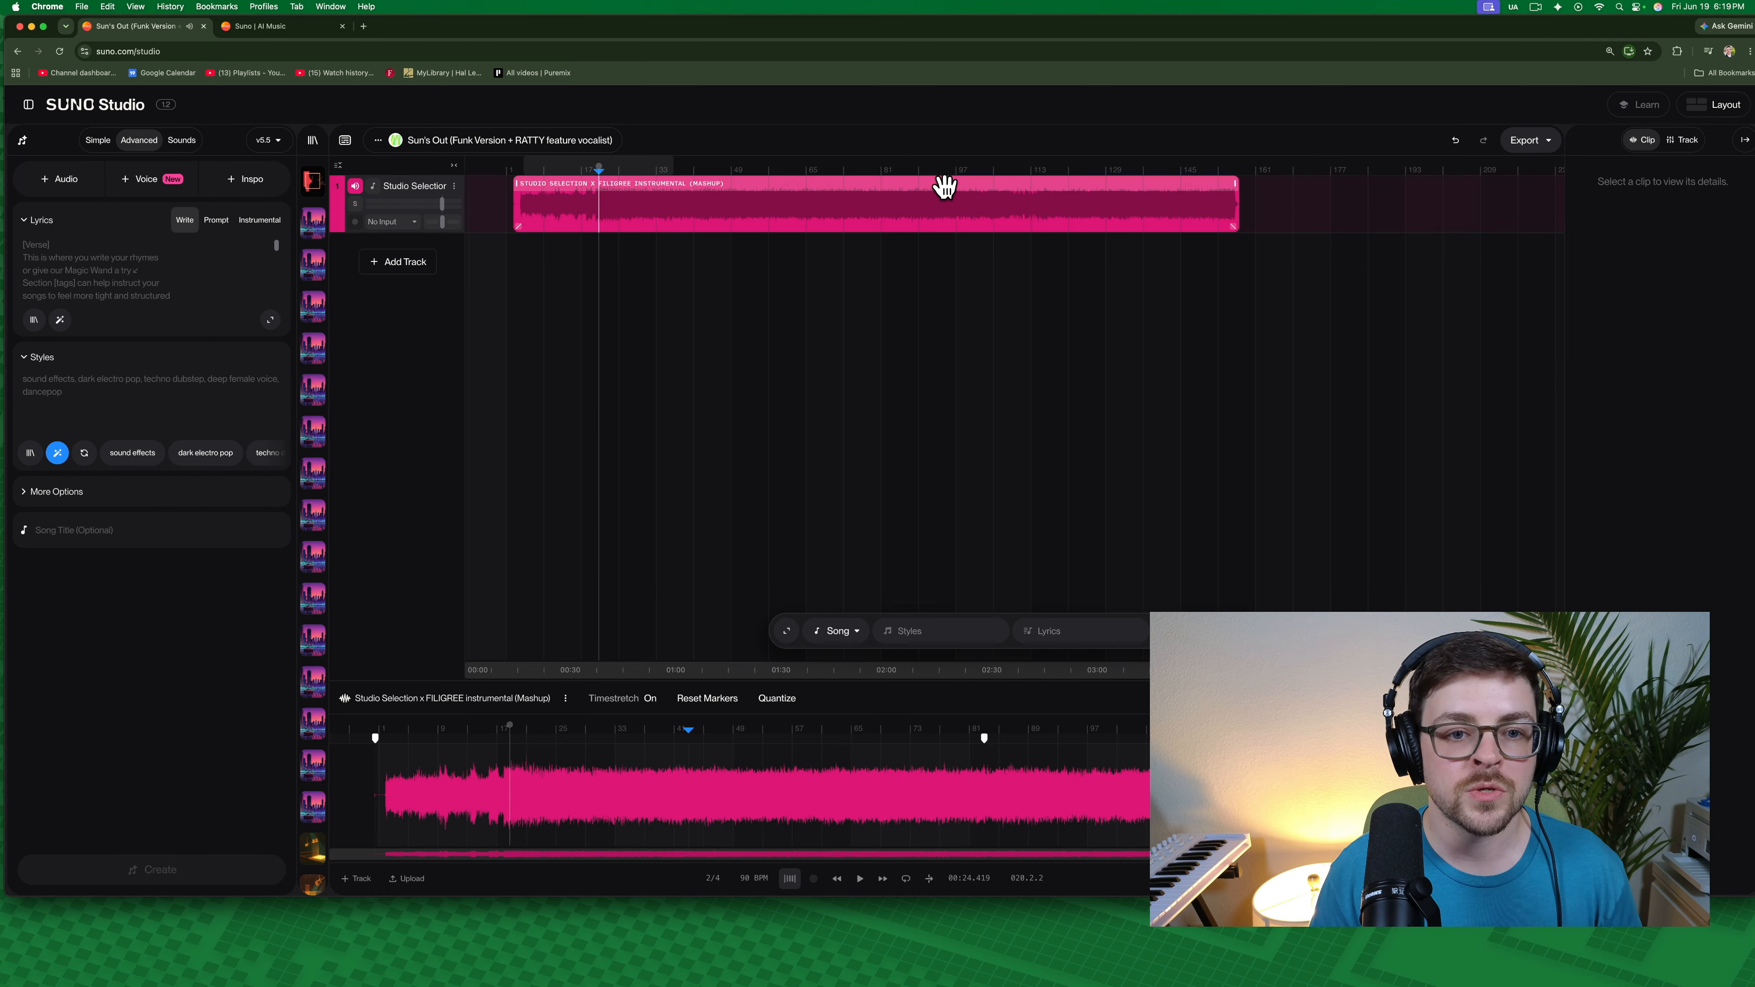
- Select the mashup clip and raise the manual project tempo to 110 BPM while it plays, stopping playback at the end
left_click(944, 184)
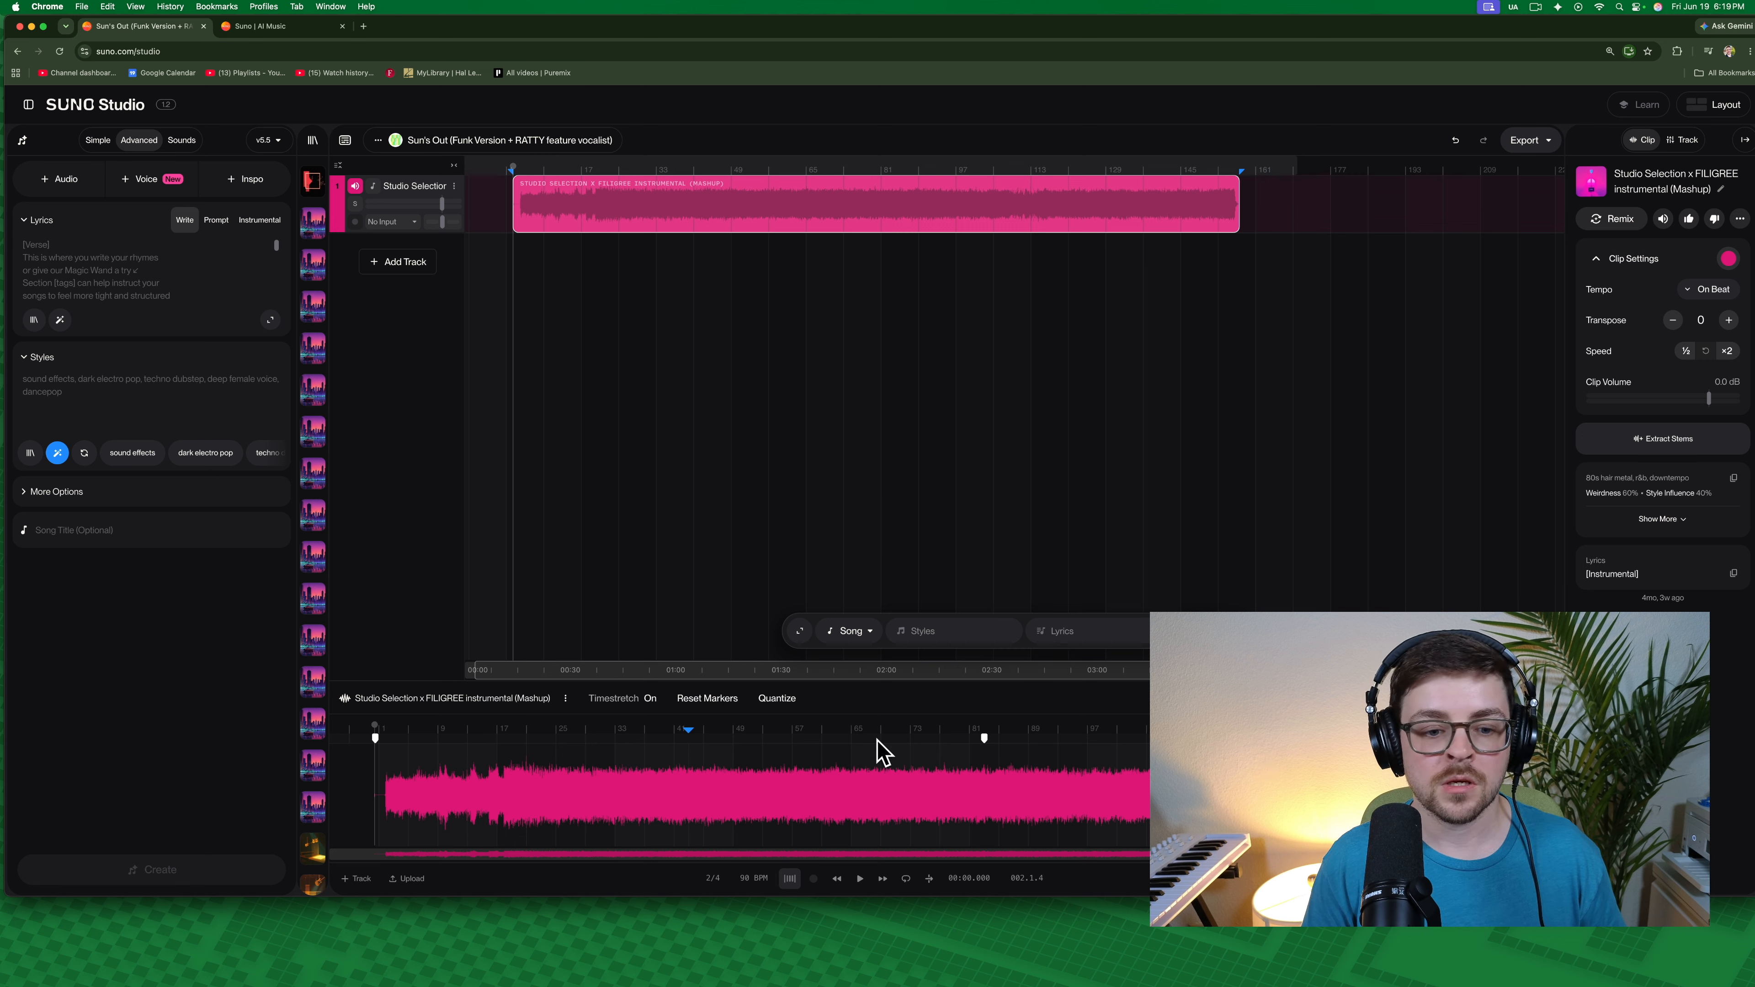
left_click(755, 880)
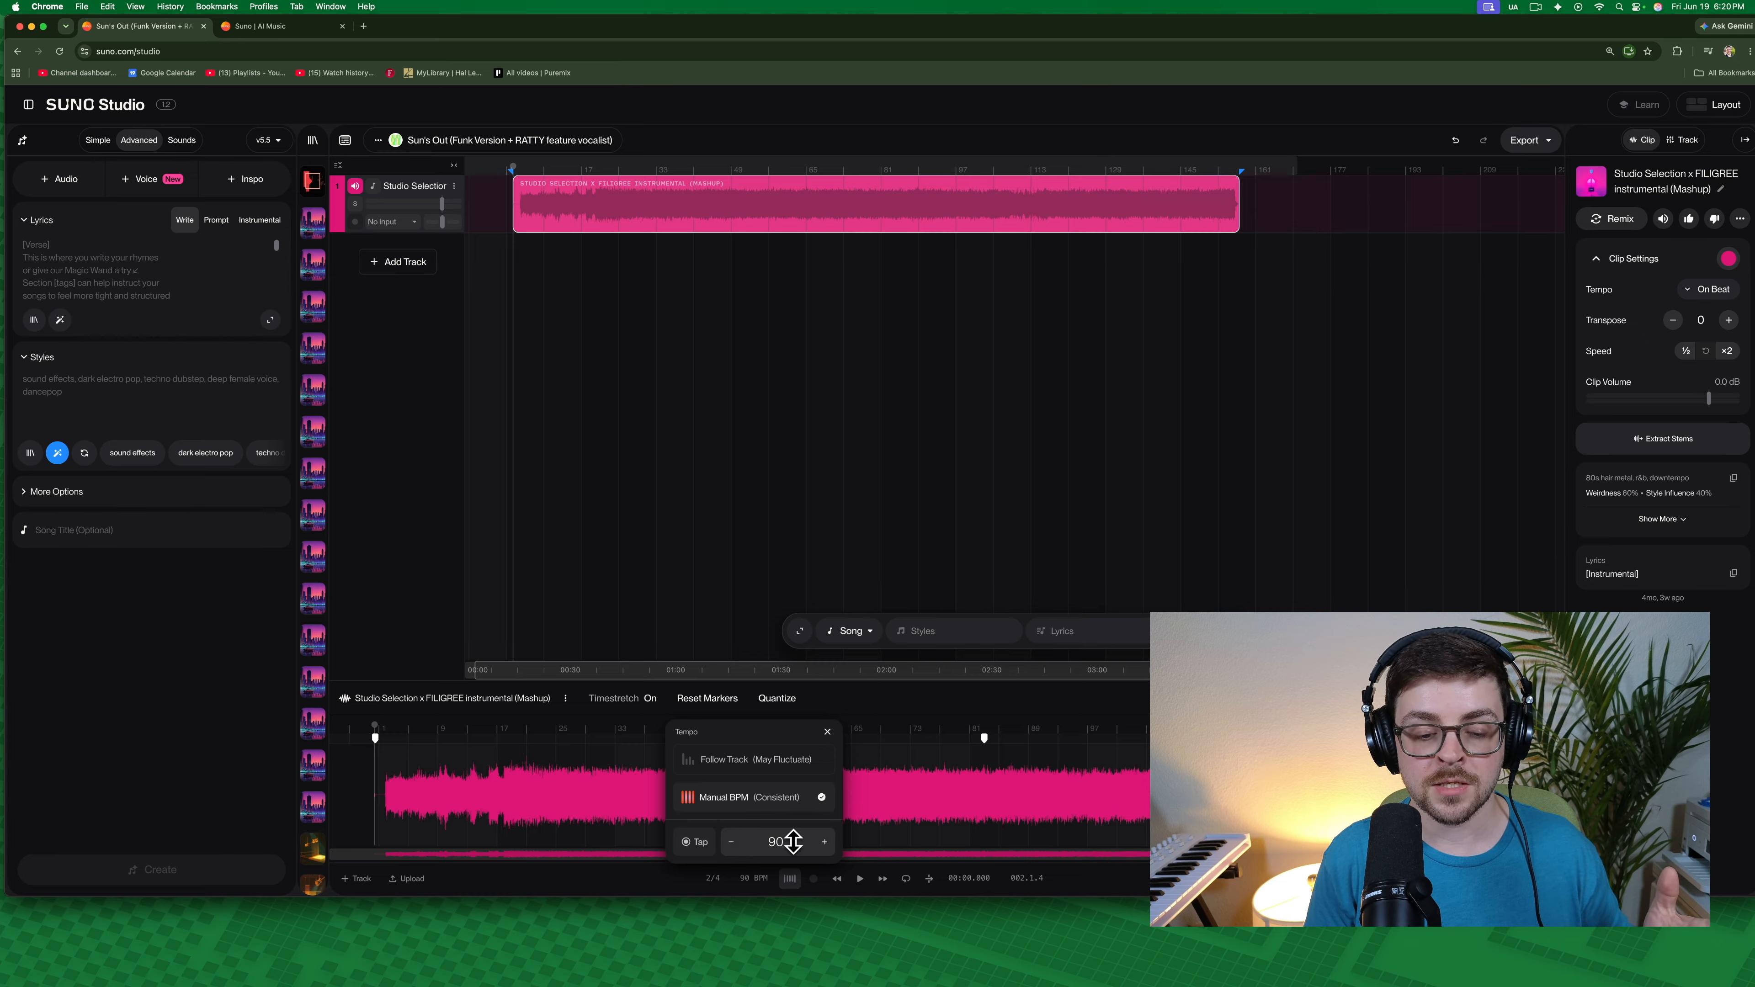
key("space")
left_click(826, 845)
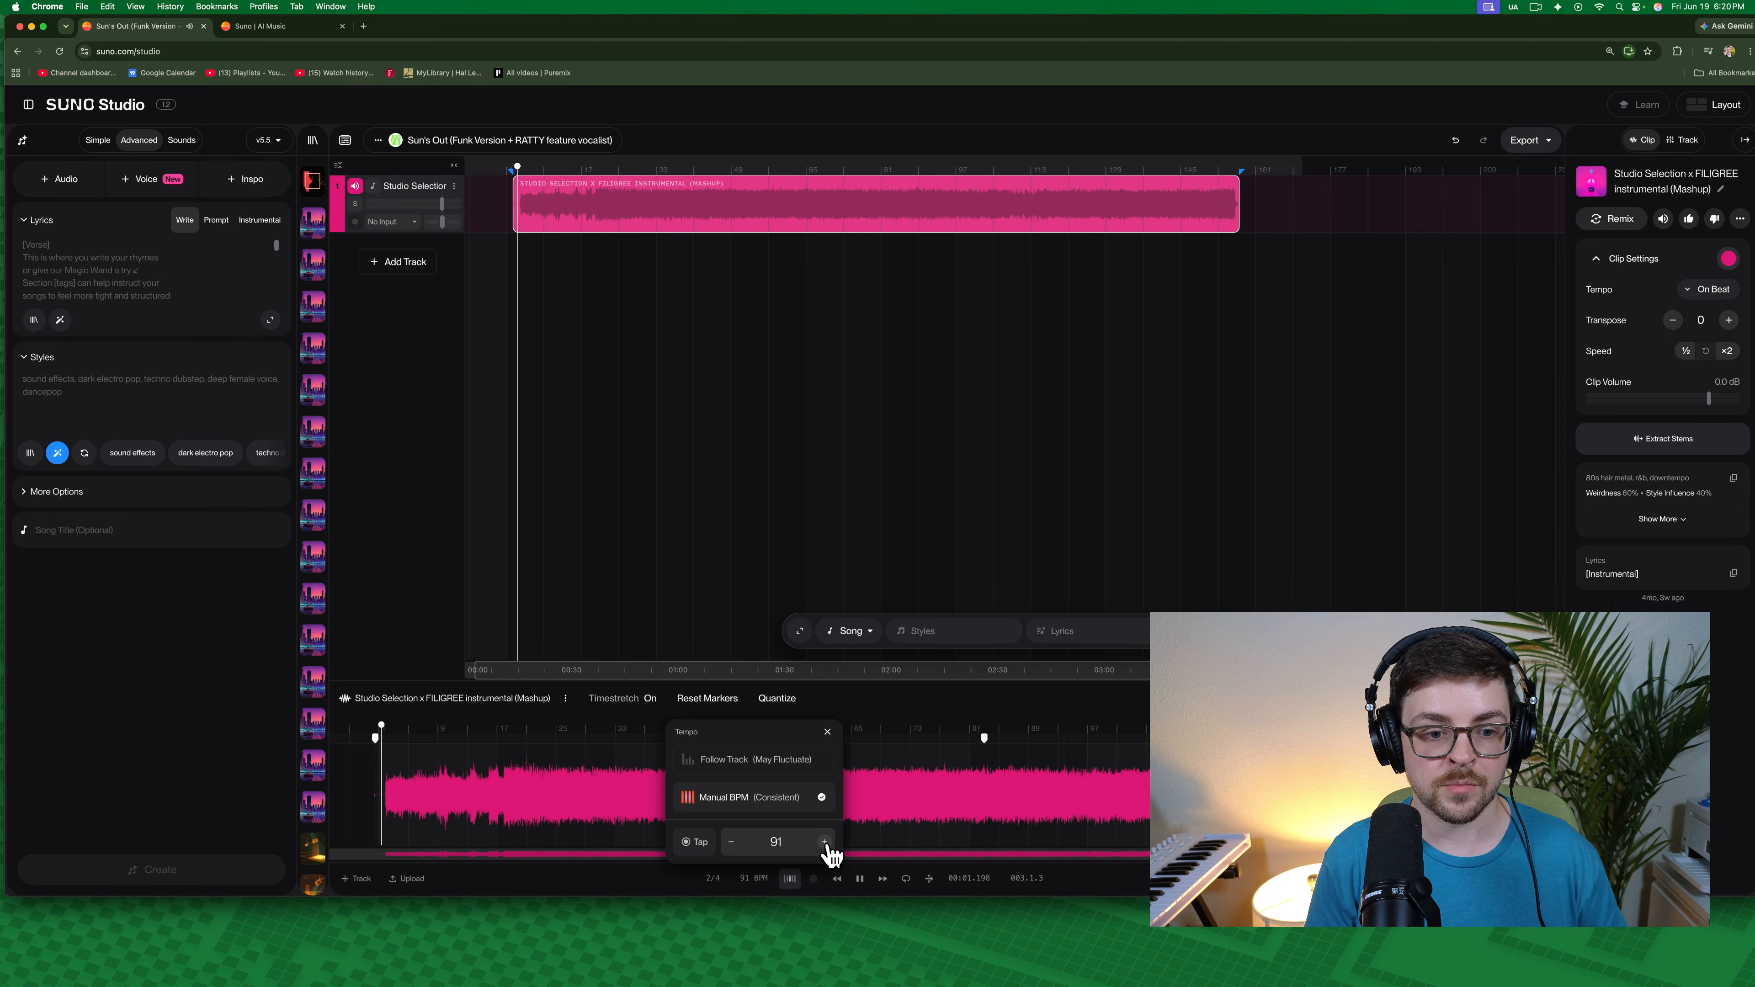
left_click(826, 845)
left_click(826, 845)
left_click(826, 845)
left_click(826, 844)
left_click(826, 844)
left_click(826, 844)
left_click(826, 844)
left_click(826, 844)
left_click(826, 844)
left_click(826, 845)
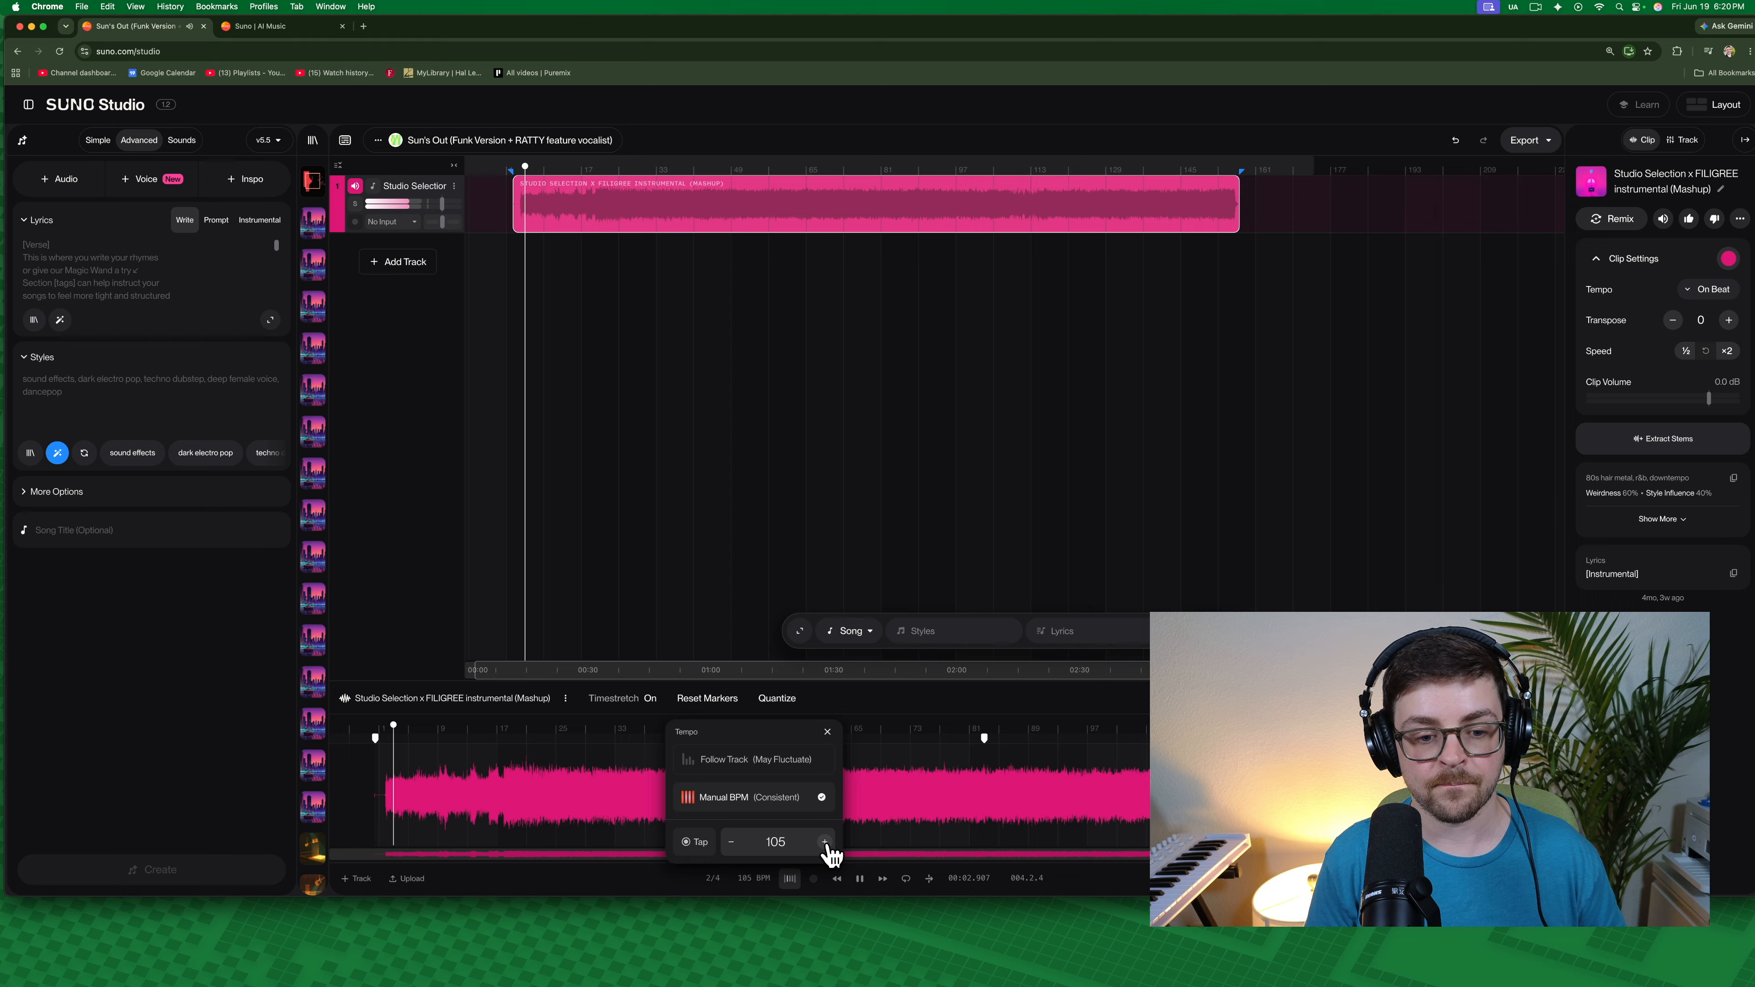
left_click(827, 844)
left_click(827, 844)
left_click(826, 844)
left_click(826, 845)
key("space")
- Enter 90 BPM as the manual project tempo
left_click(789, 843)
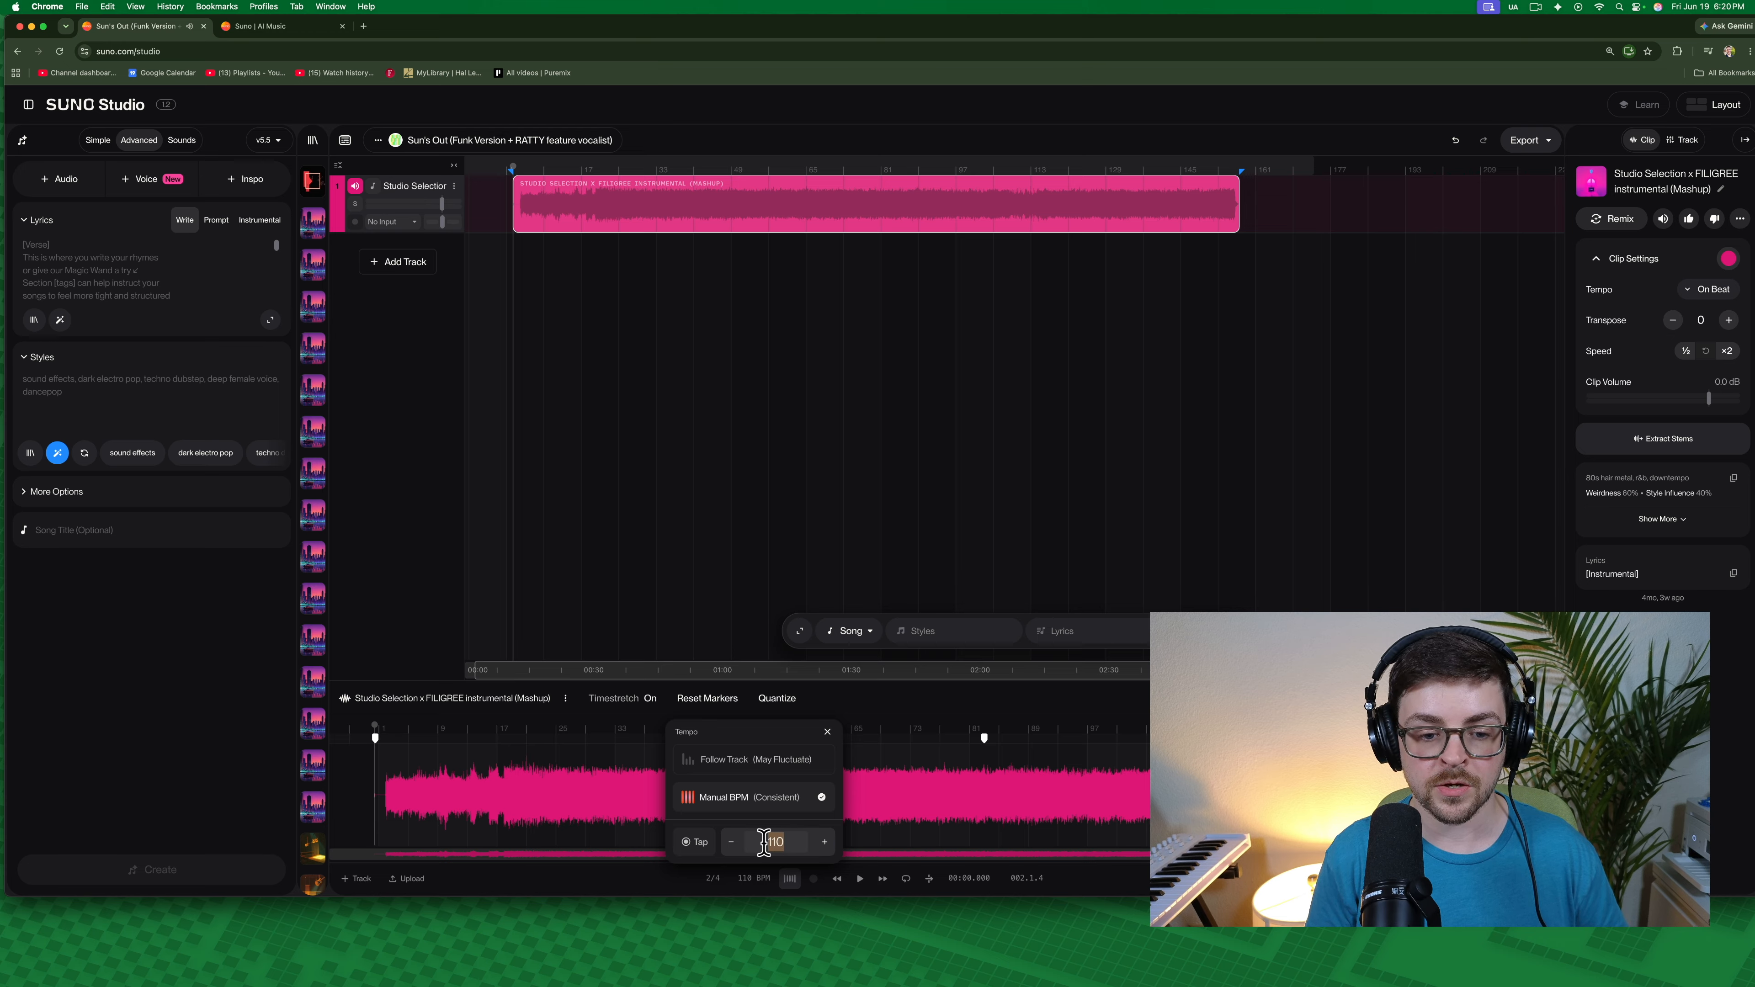
key("Return")
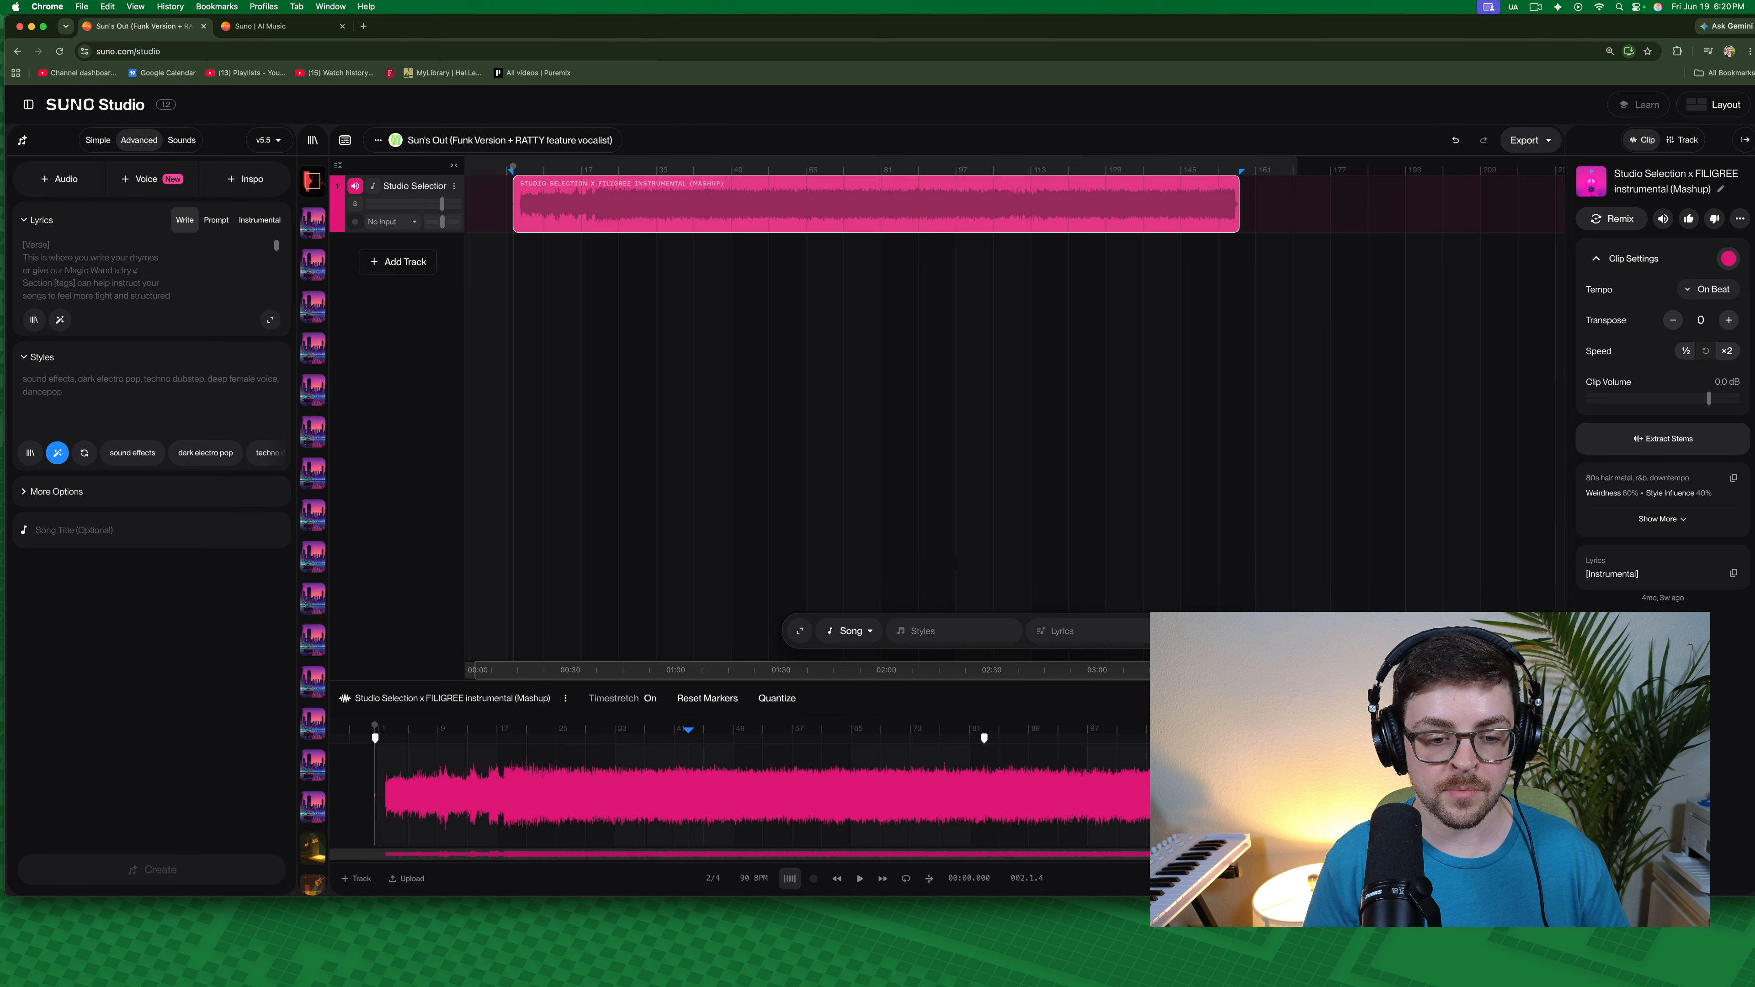
- Tap out a new project tempo with the tempo settings' tap function, at varying speeds
left_click(756, 878)
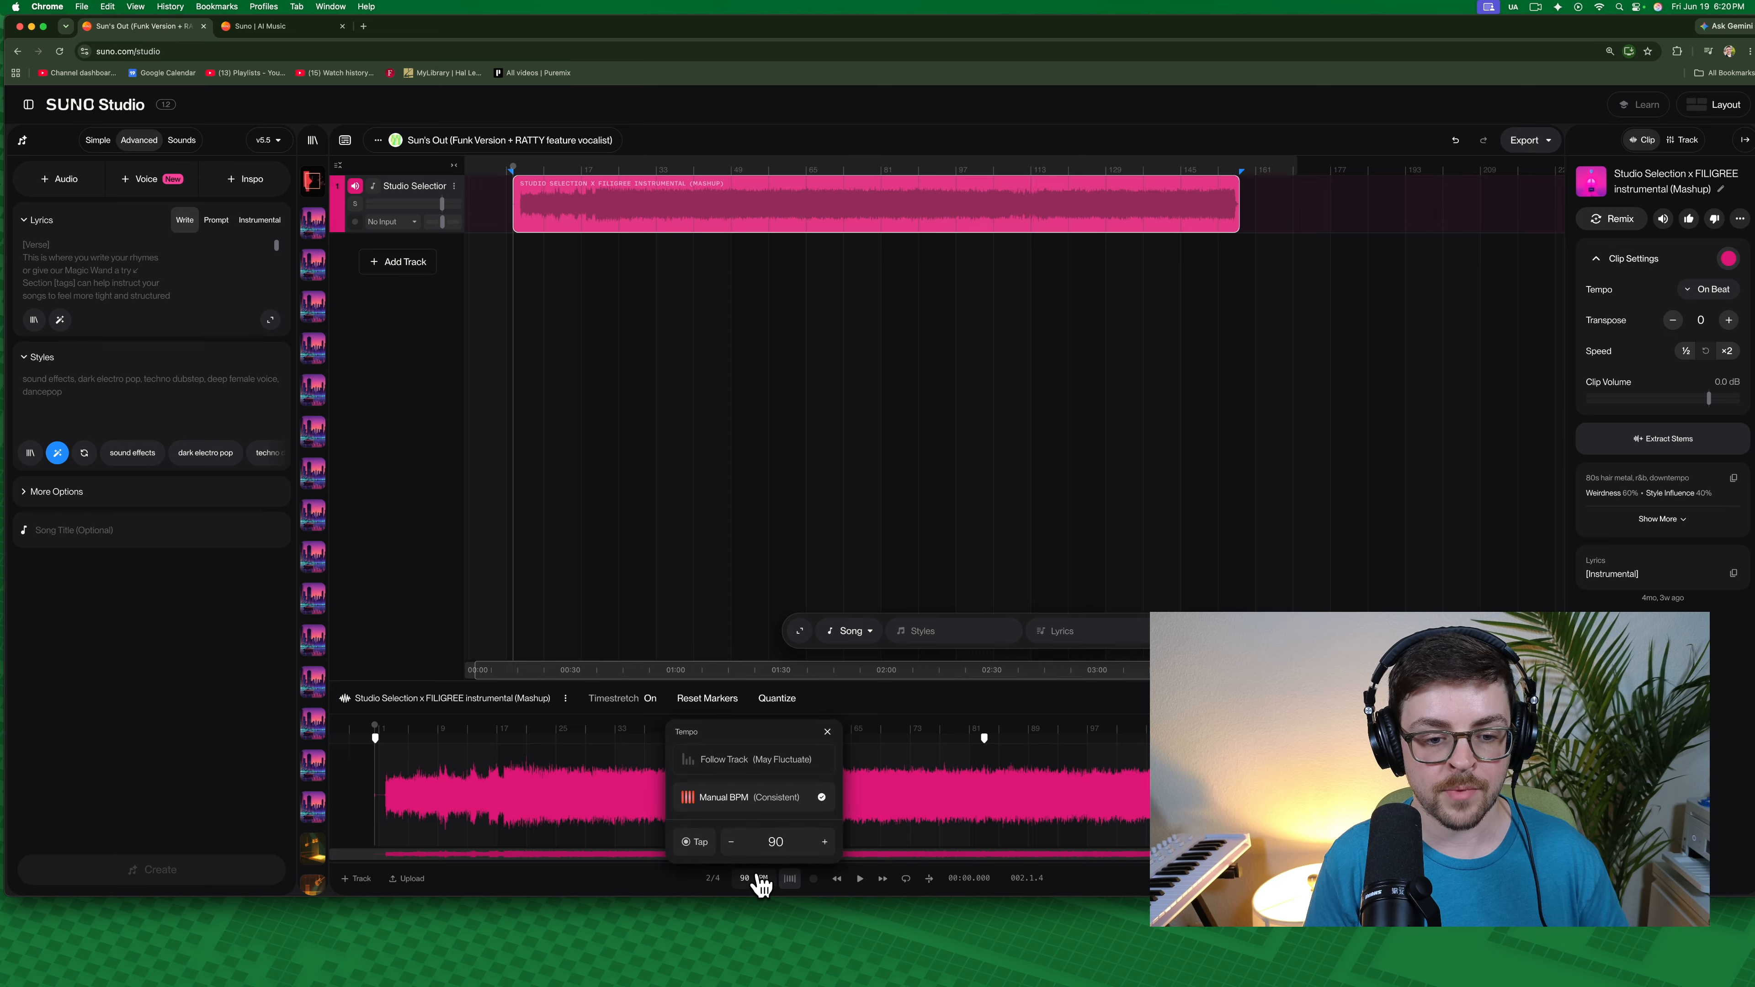
left_click(700, 844)
left_click(700, 843)
left_click(700, 844)
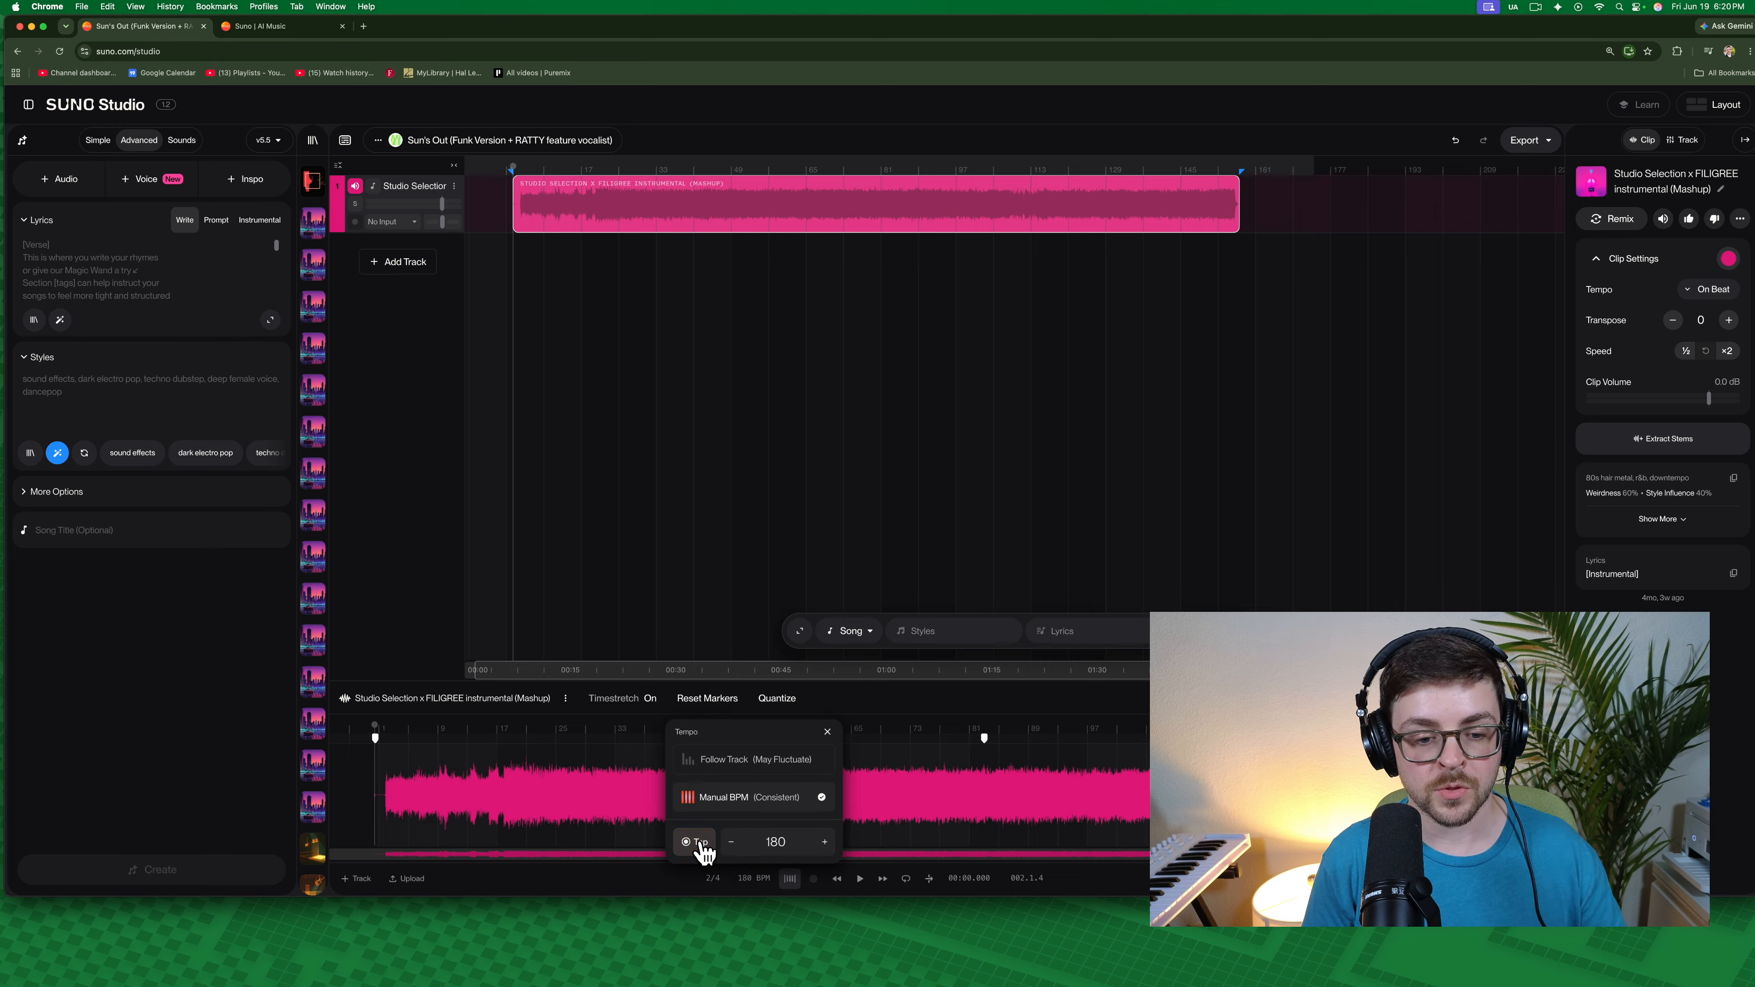
left_click(700, 844)
left_click(700, 843)
left_click(700, 843)
left_click(700, 843)
left_click(700, 844)
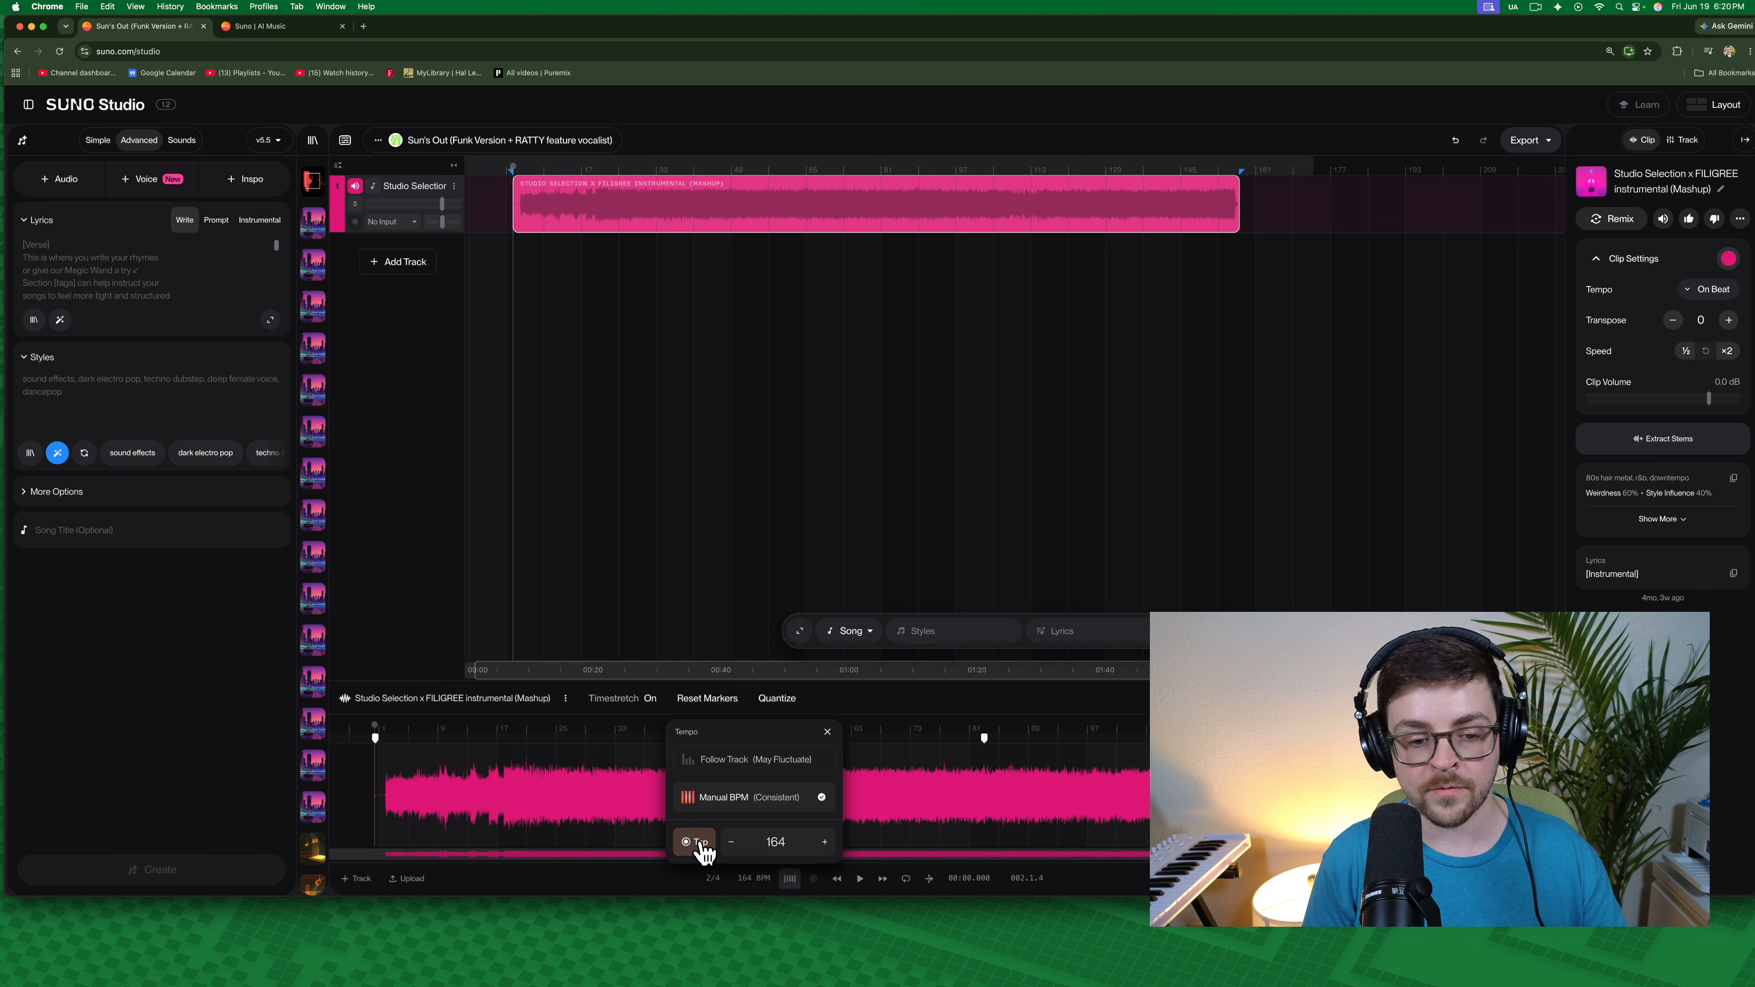
left_click(700, 843)
left_click(700, 843)
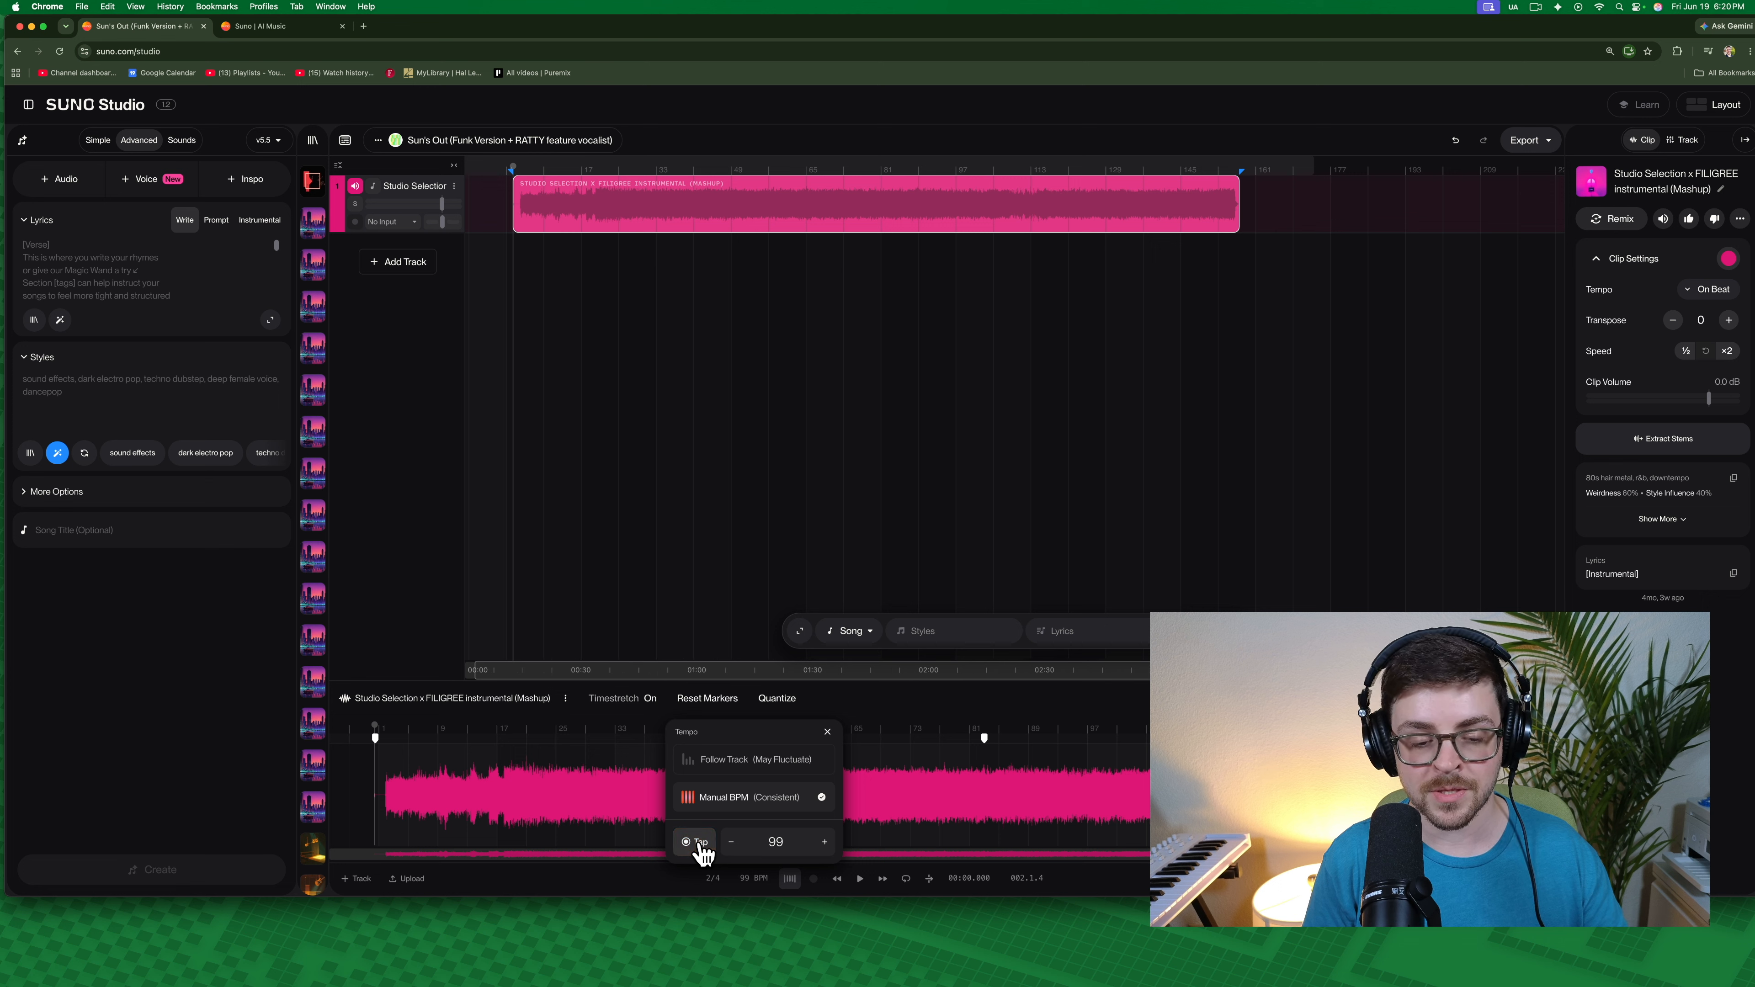
- Replace the tapped tempo with a manual value of 90 BPM
double_click(779, 840)
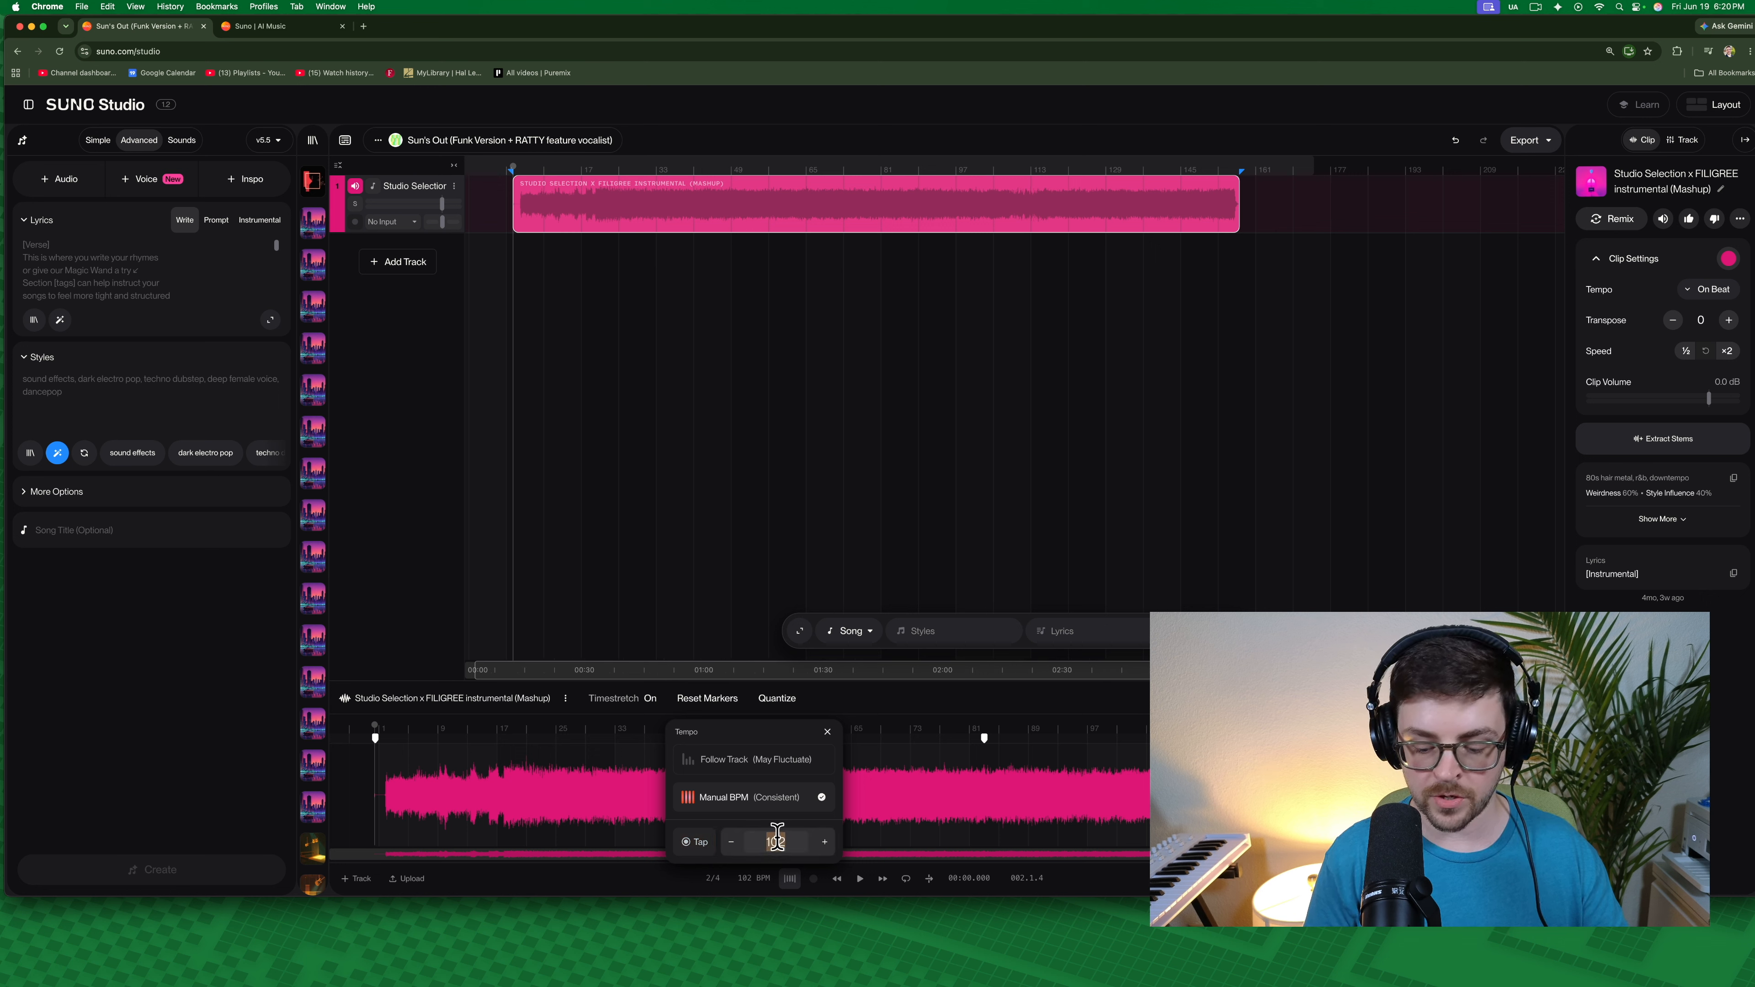
type("90")
key("Return")
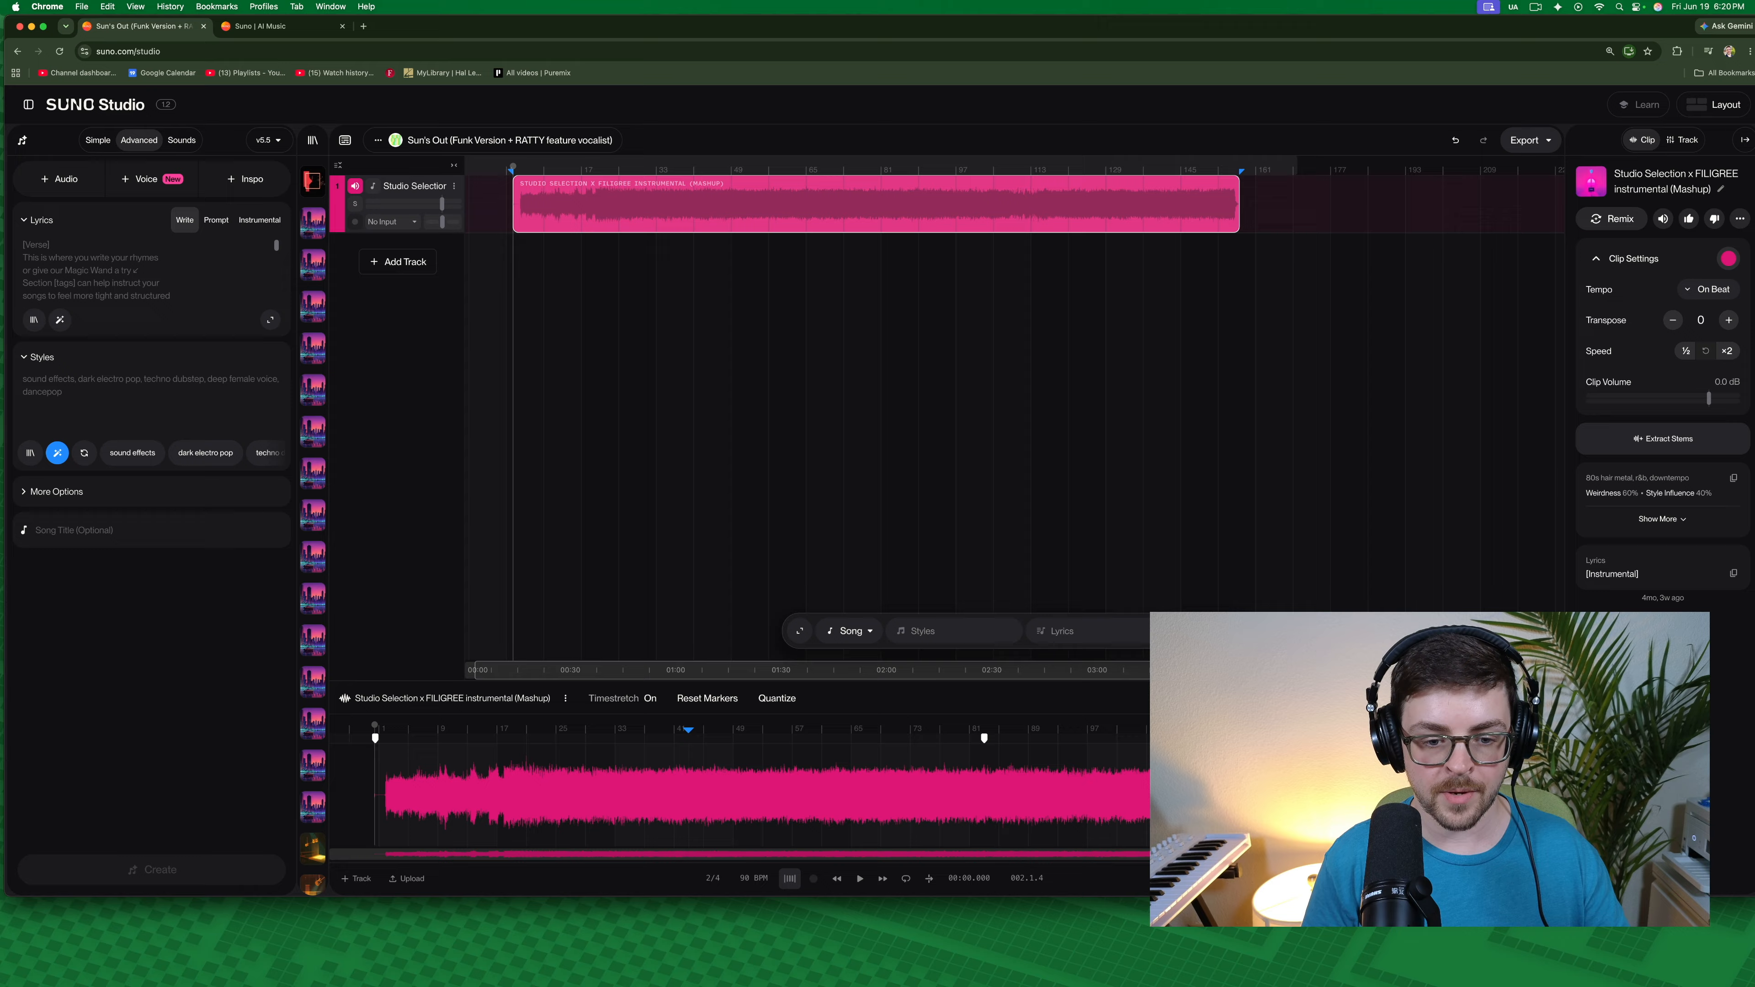
- Switch the project tempo from Manual BPM to Follow Track and close the tempo settings
left_click(761, 881)
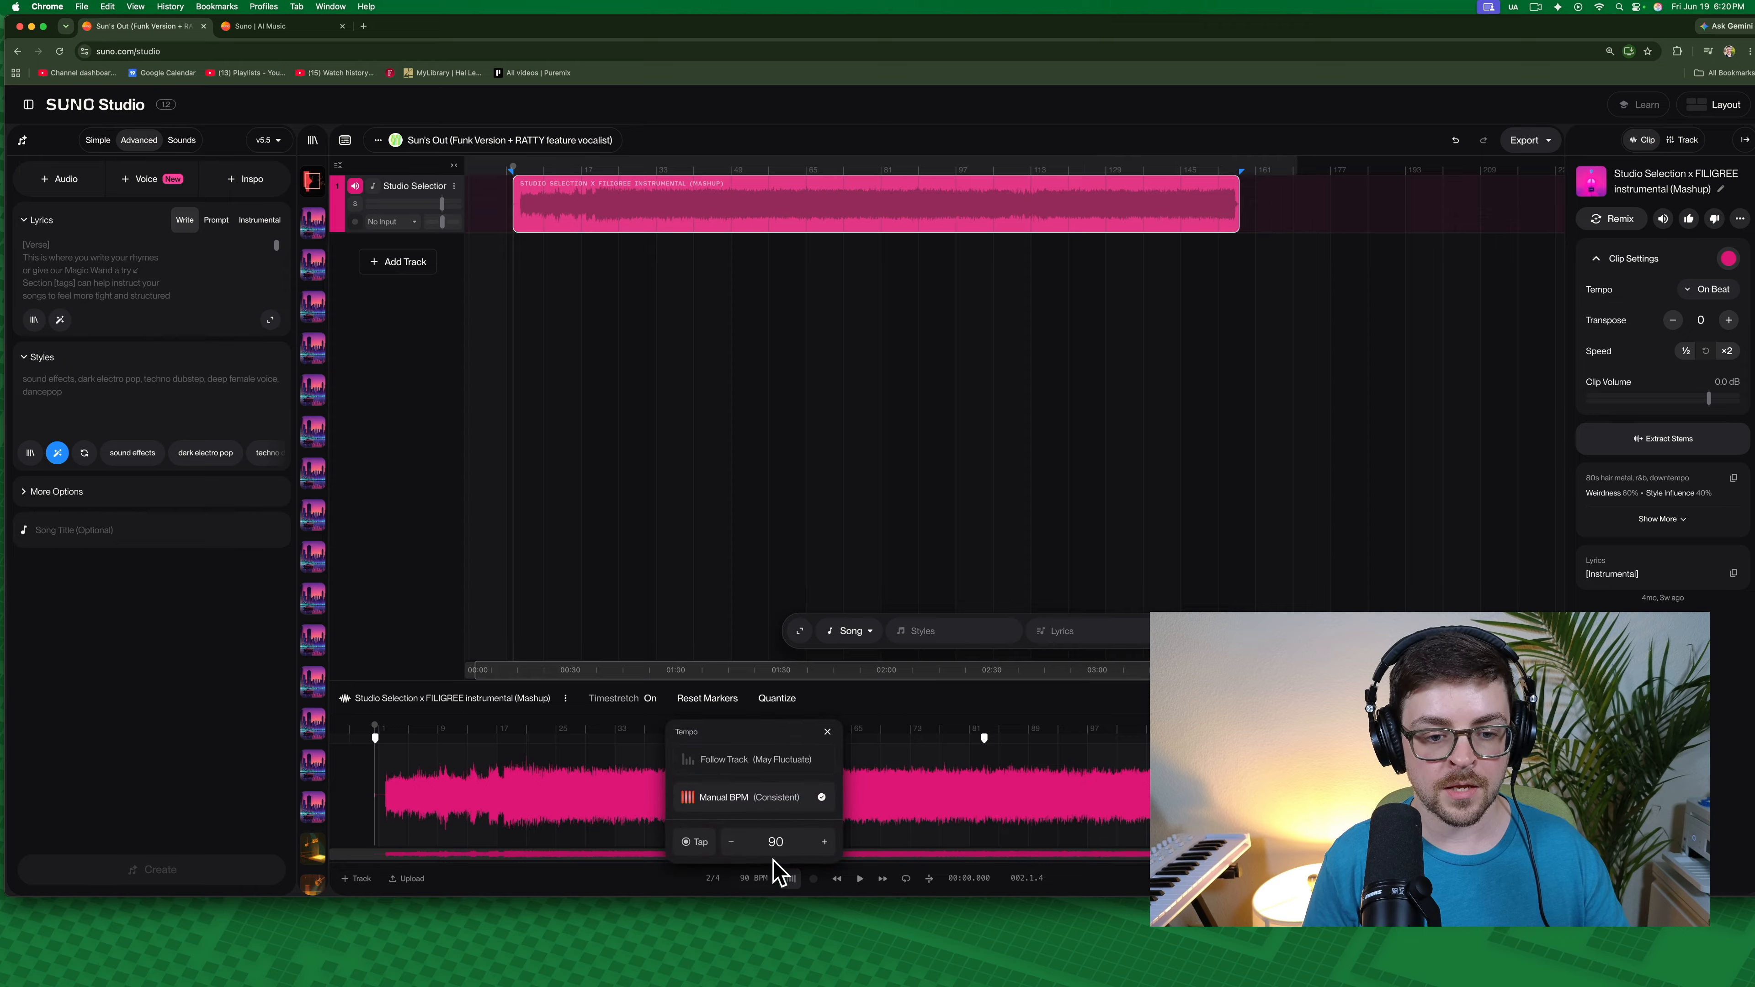
left_click(754, 763)
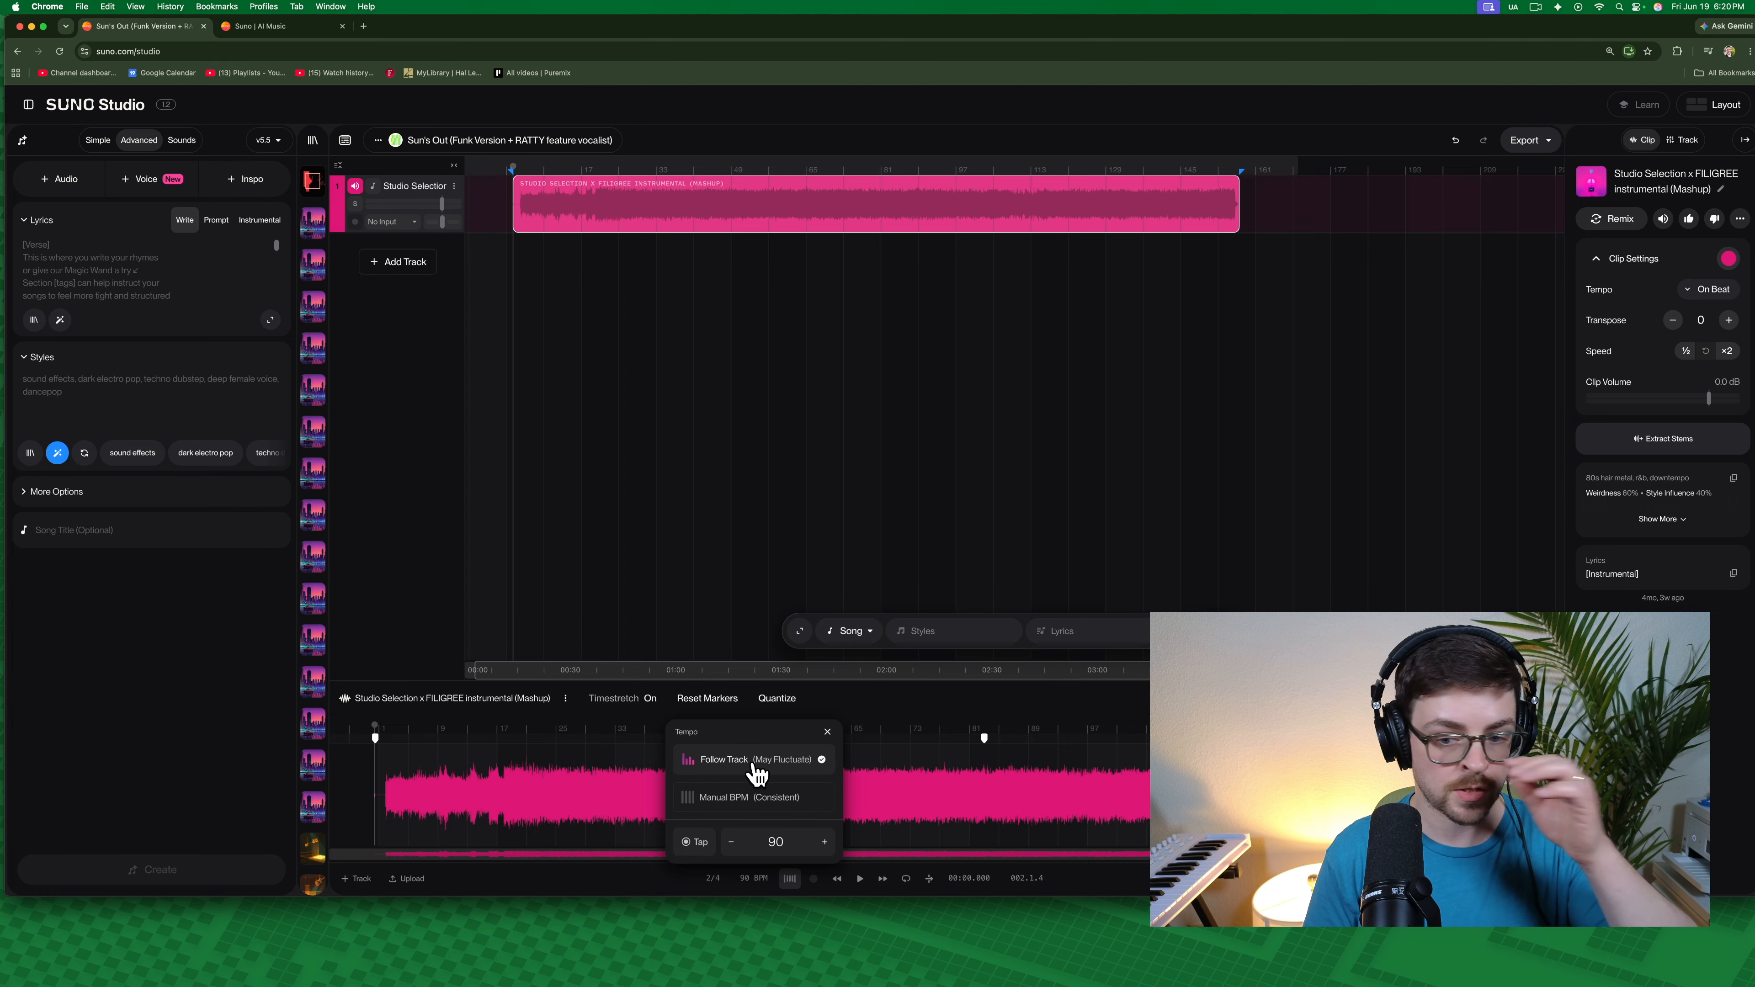
left_click(1547, 699)
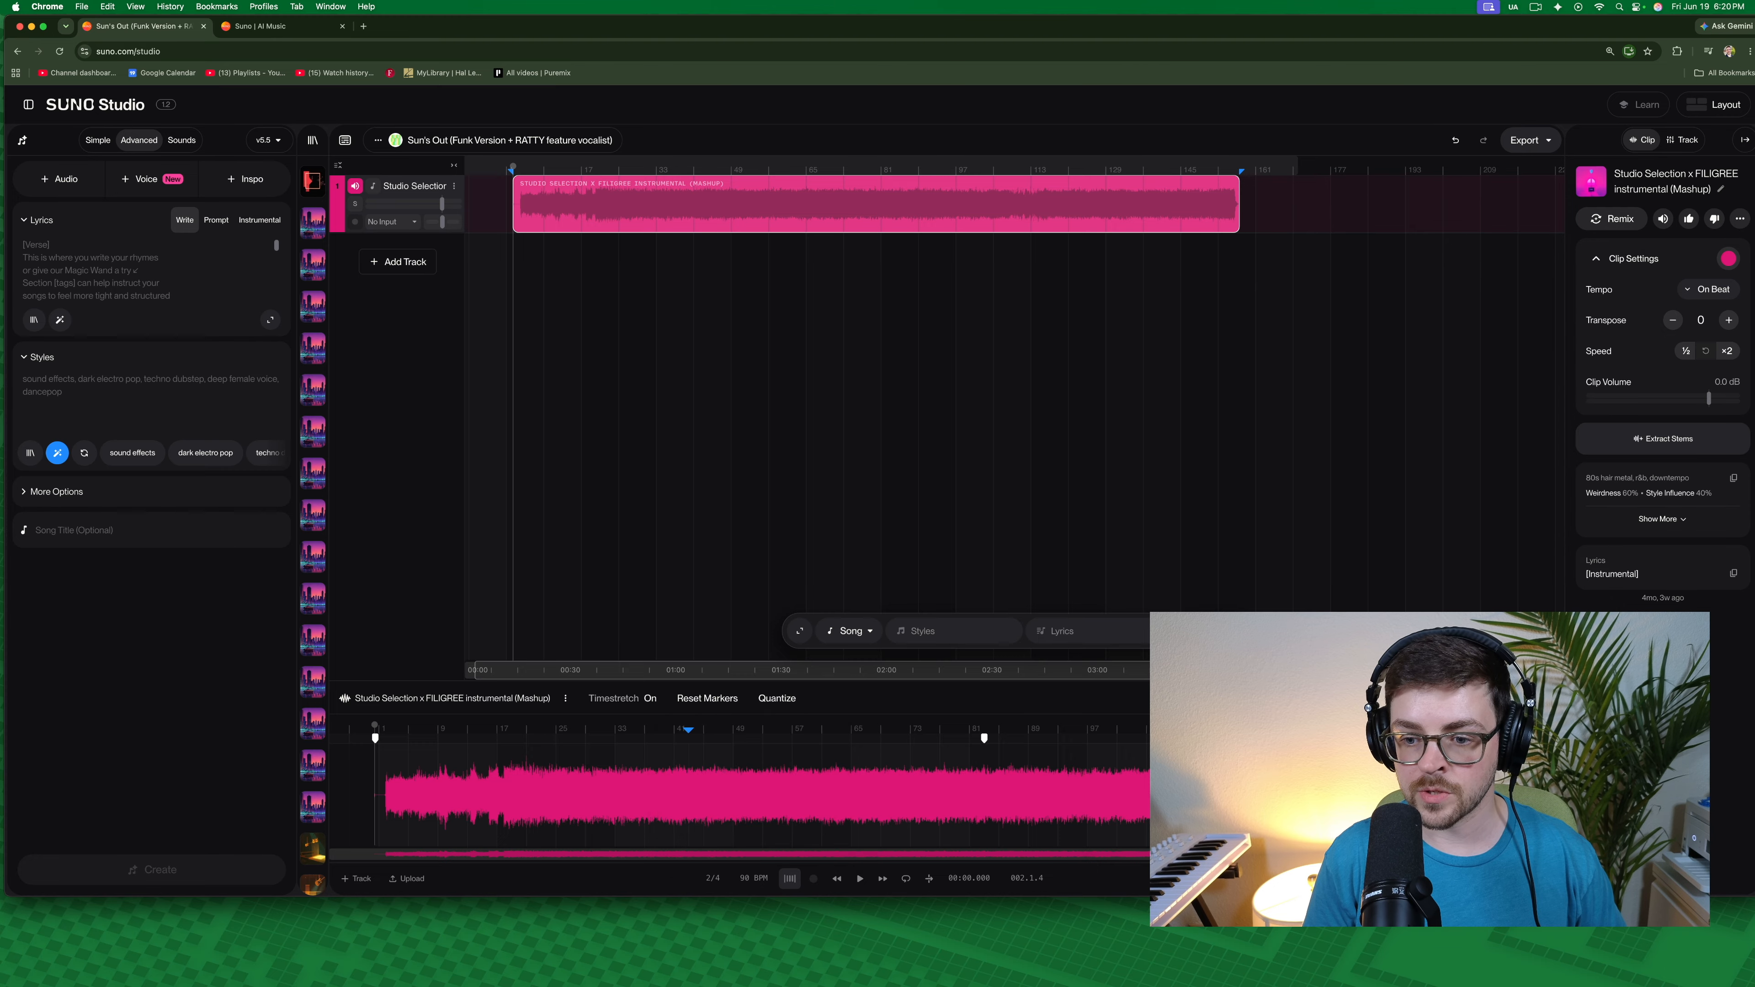
- Check the tempo mode, deselect the clip and play the track from about 1:46
left_click(758, 880)
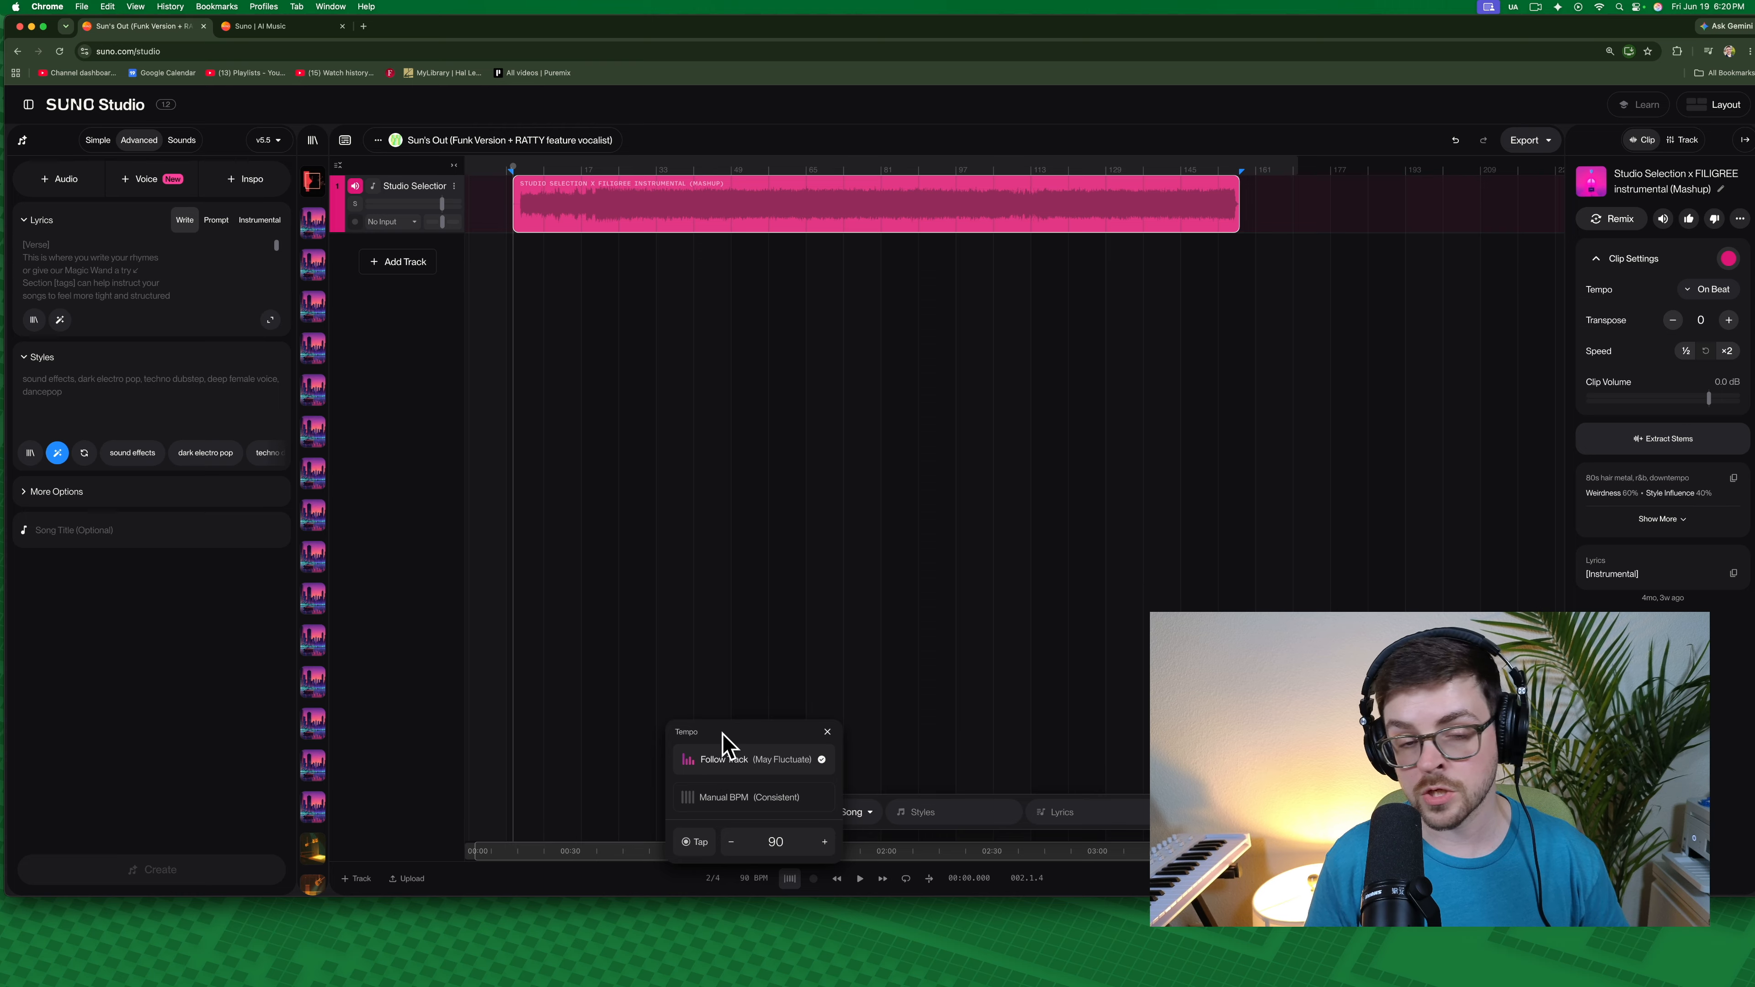
left_click(866, 205)
left_click(886, 205)
key("space")
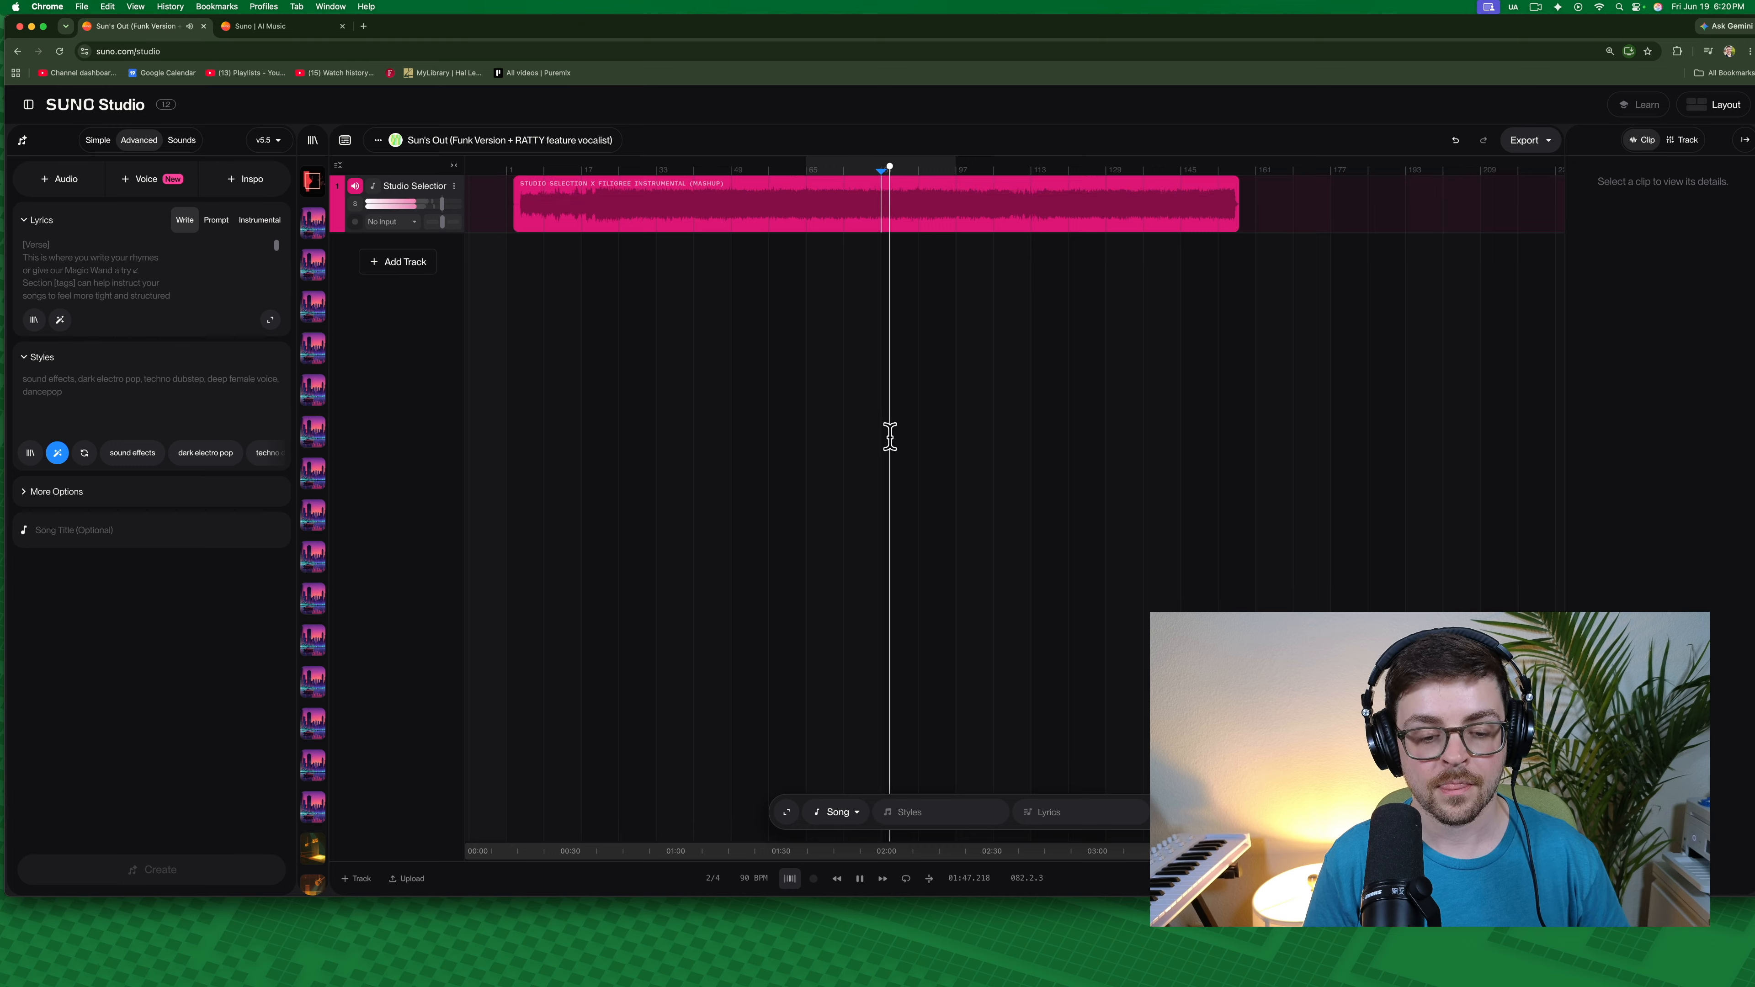
- Try a 4/4 time signature during playback, switch it to 12/8 and stop the playback
left_click(713, 878)
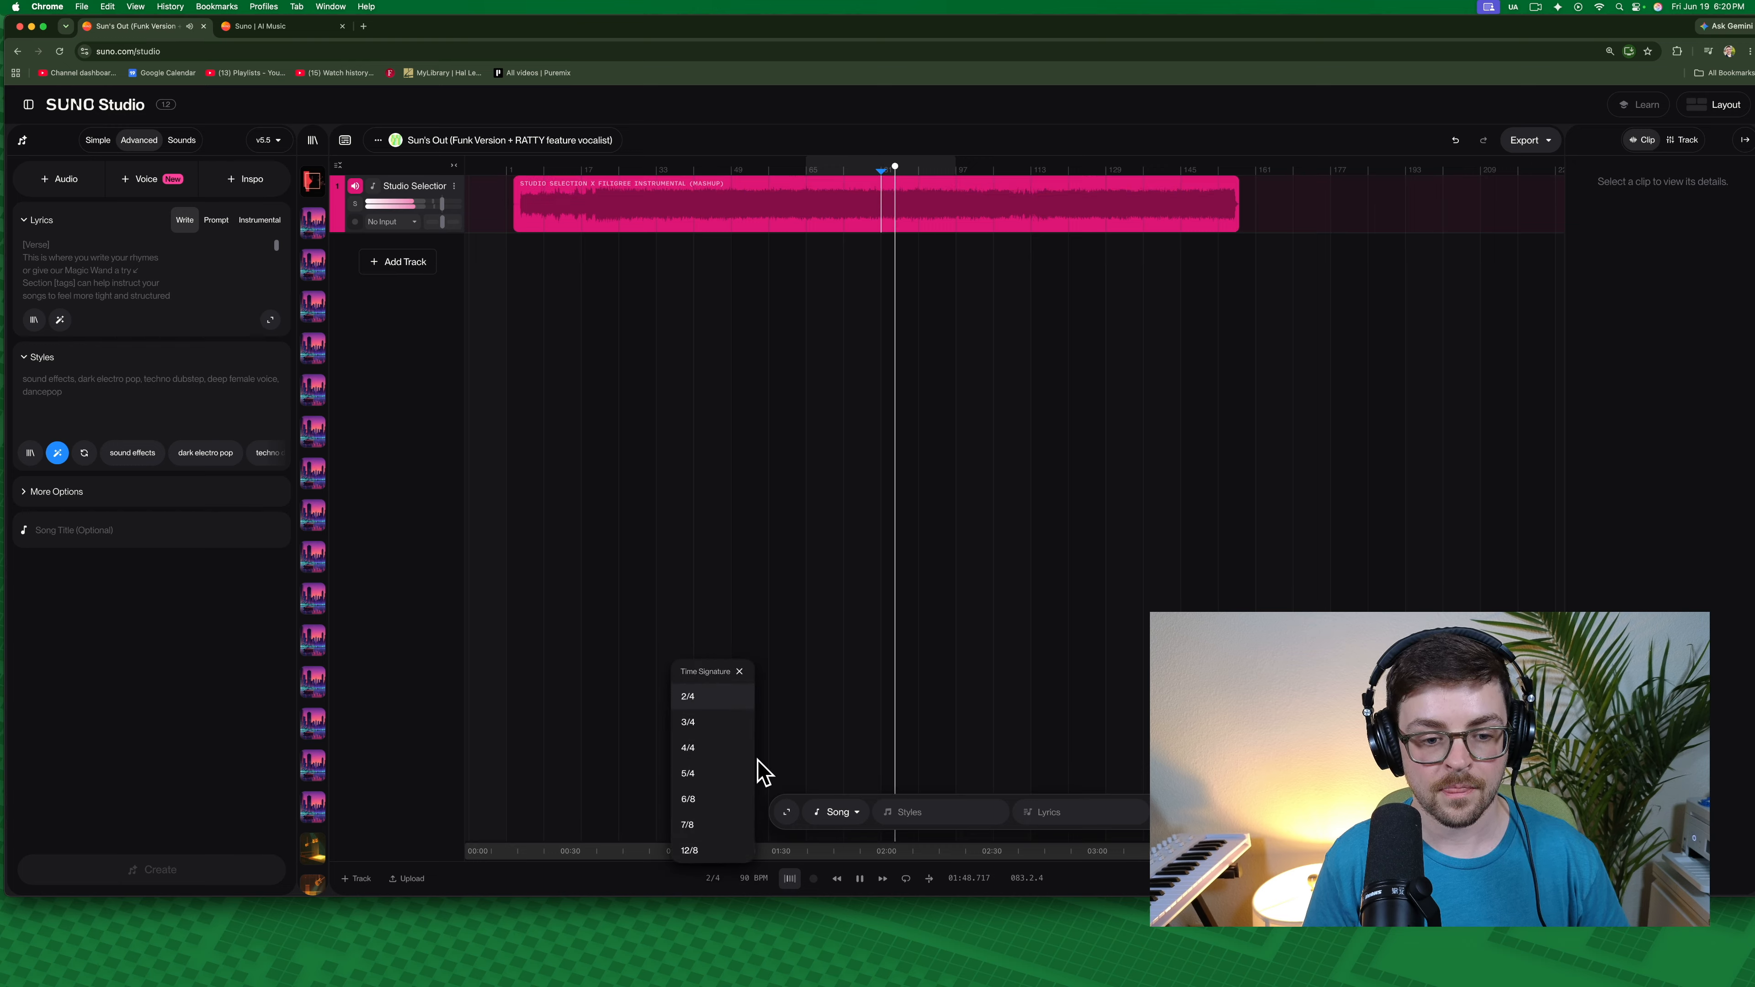
left_click(716, 749)
left_click(717, 892)
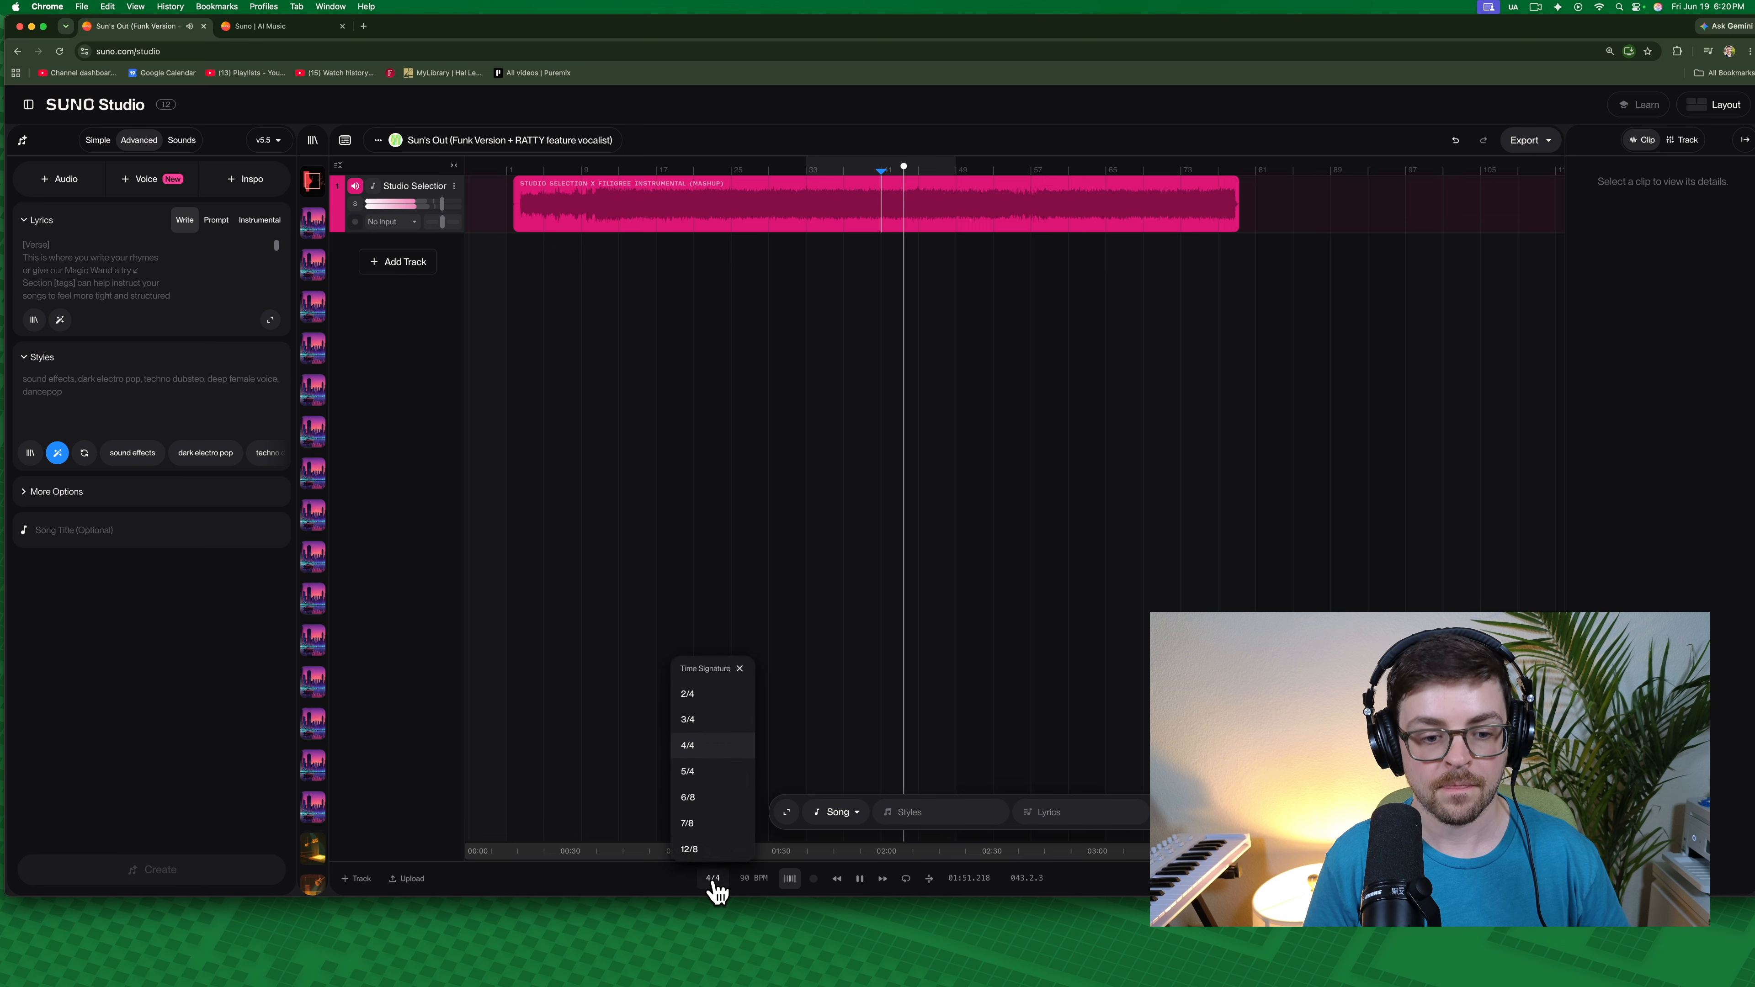
left_click(716, 852)
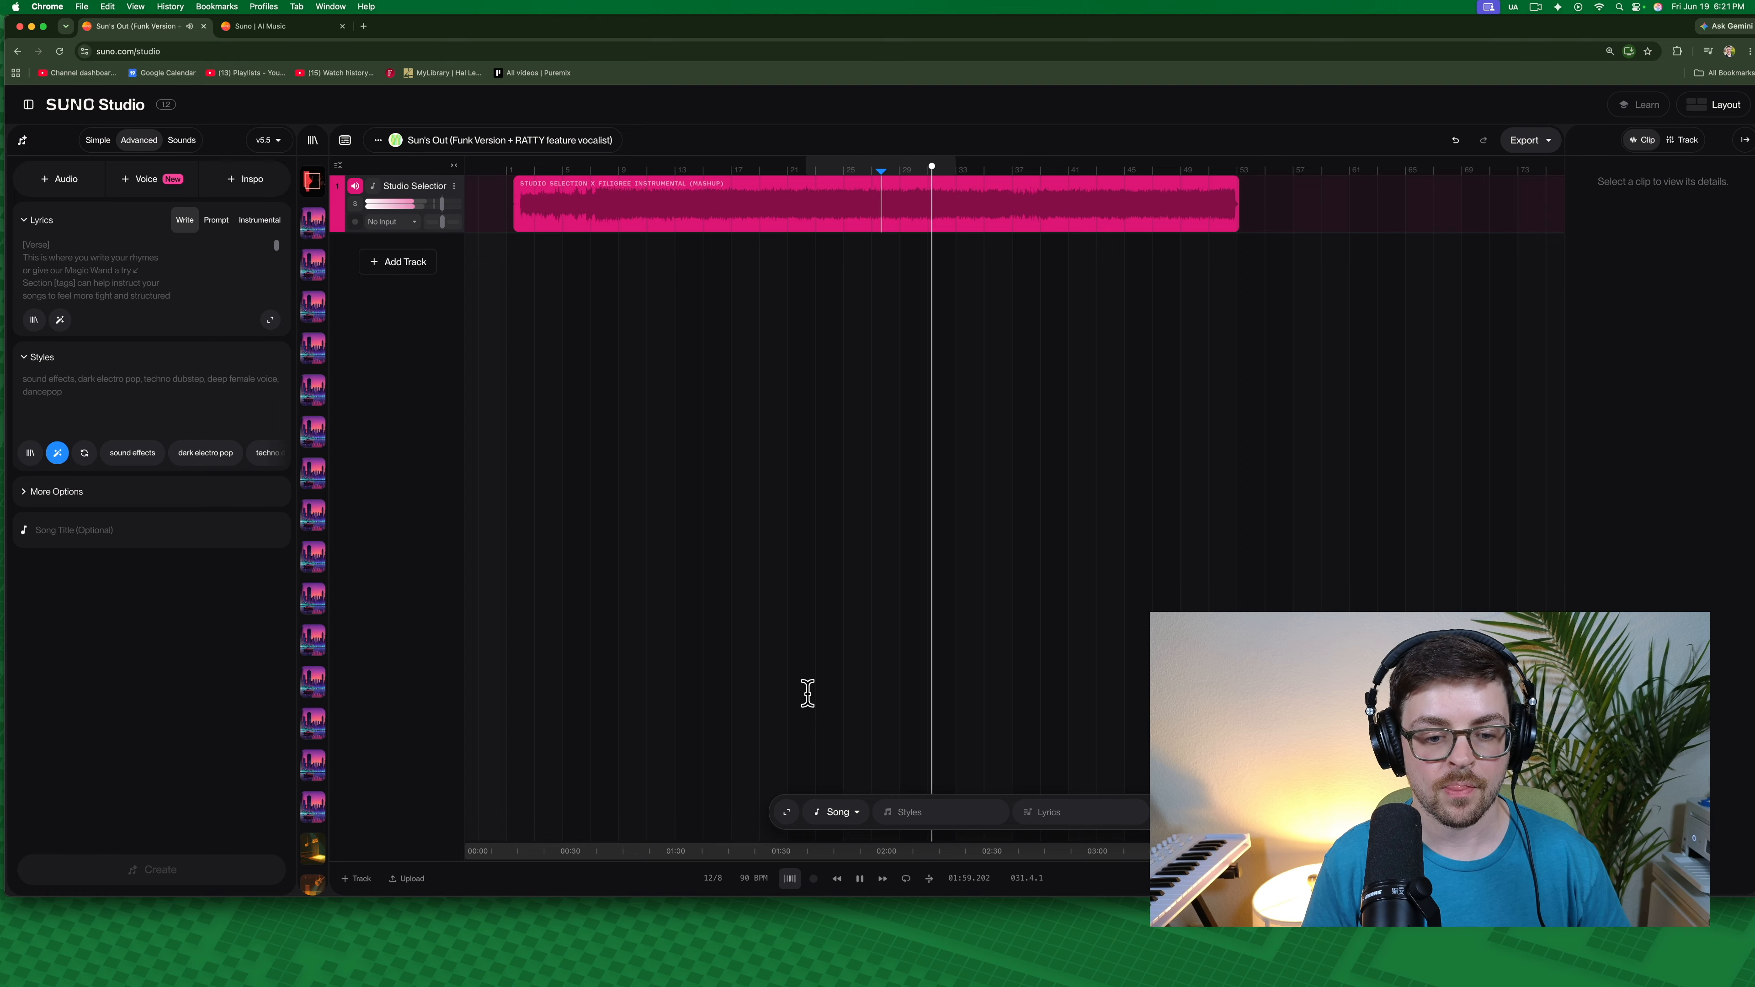
key("space")
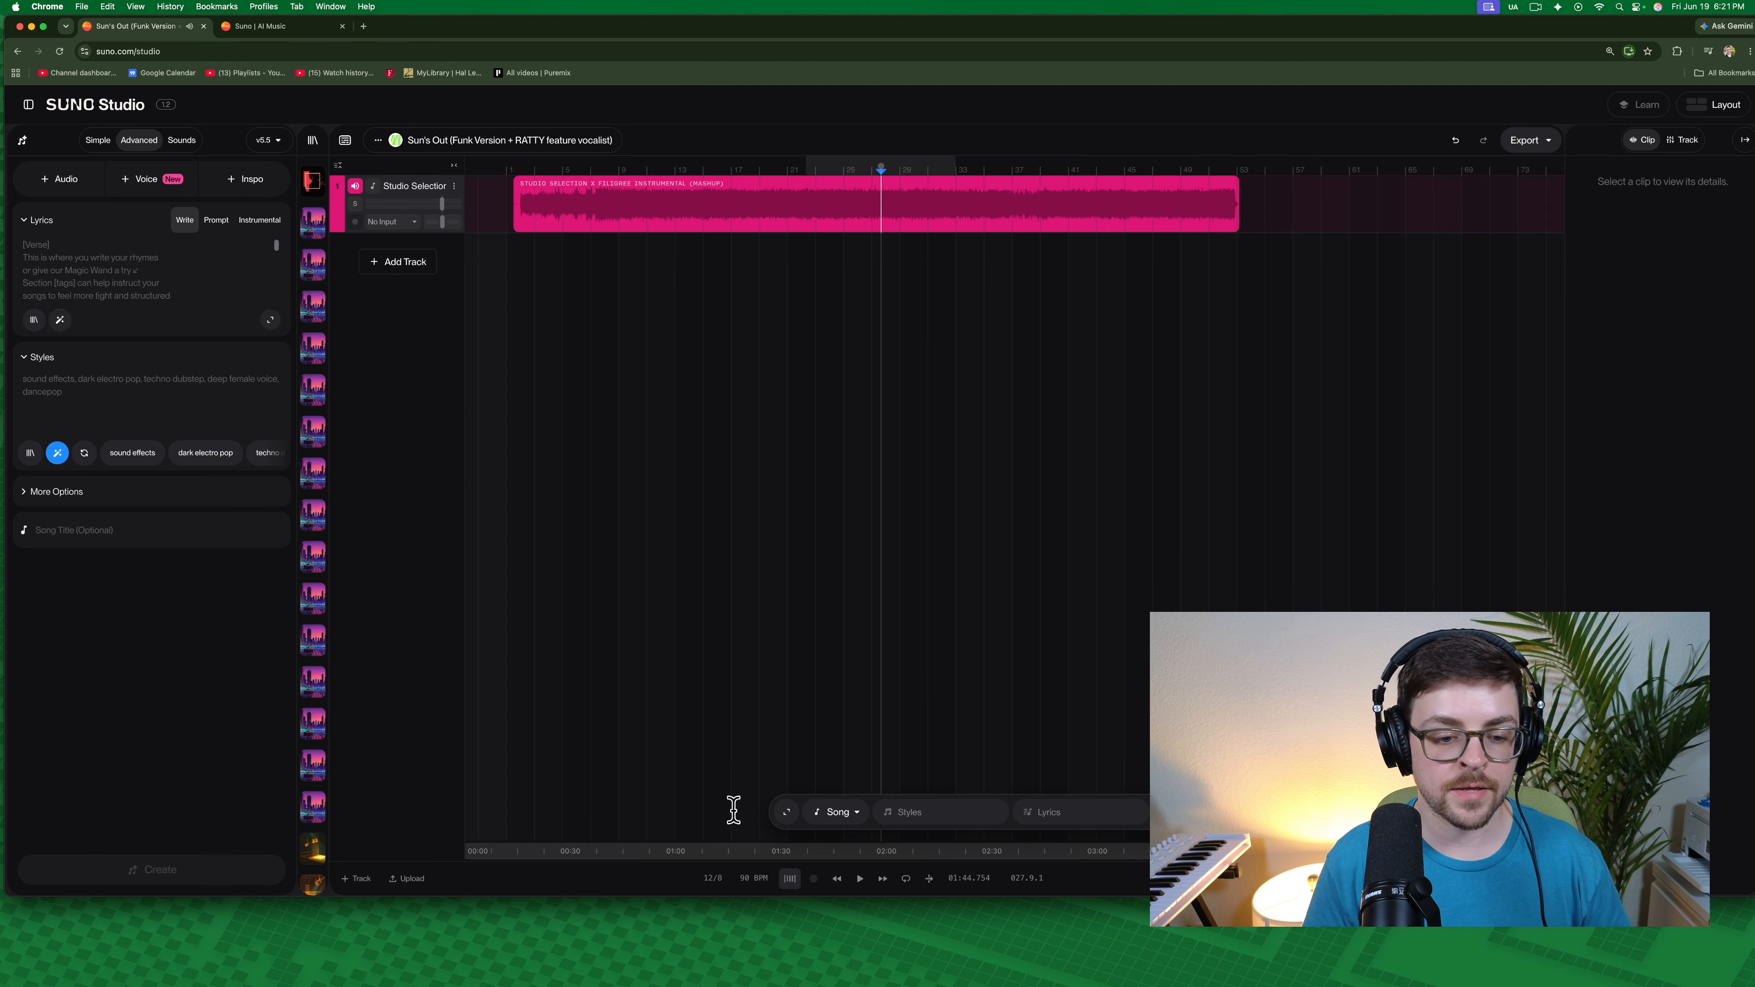
- Review the available time signatures and the project tempo modes, and close the tempo settings
left_click(713, 878)
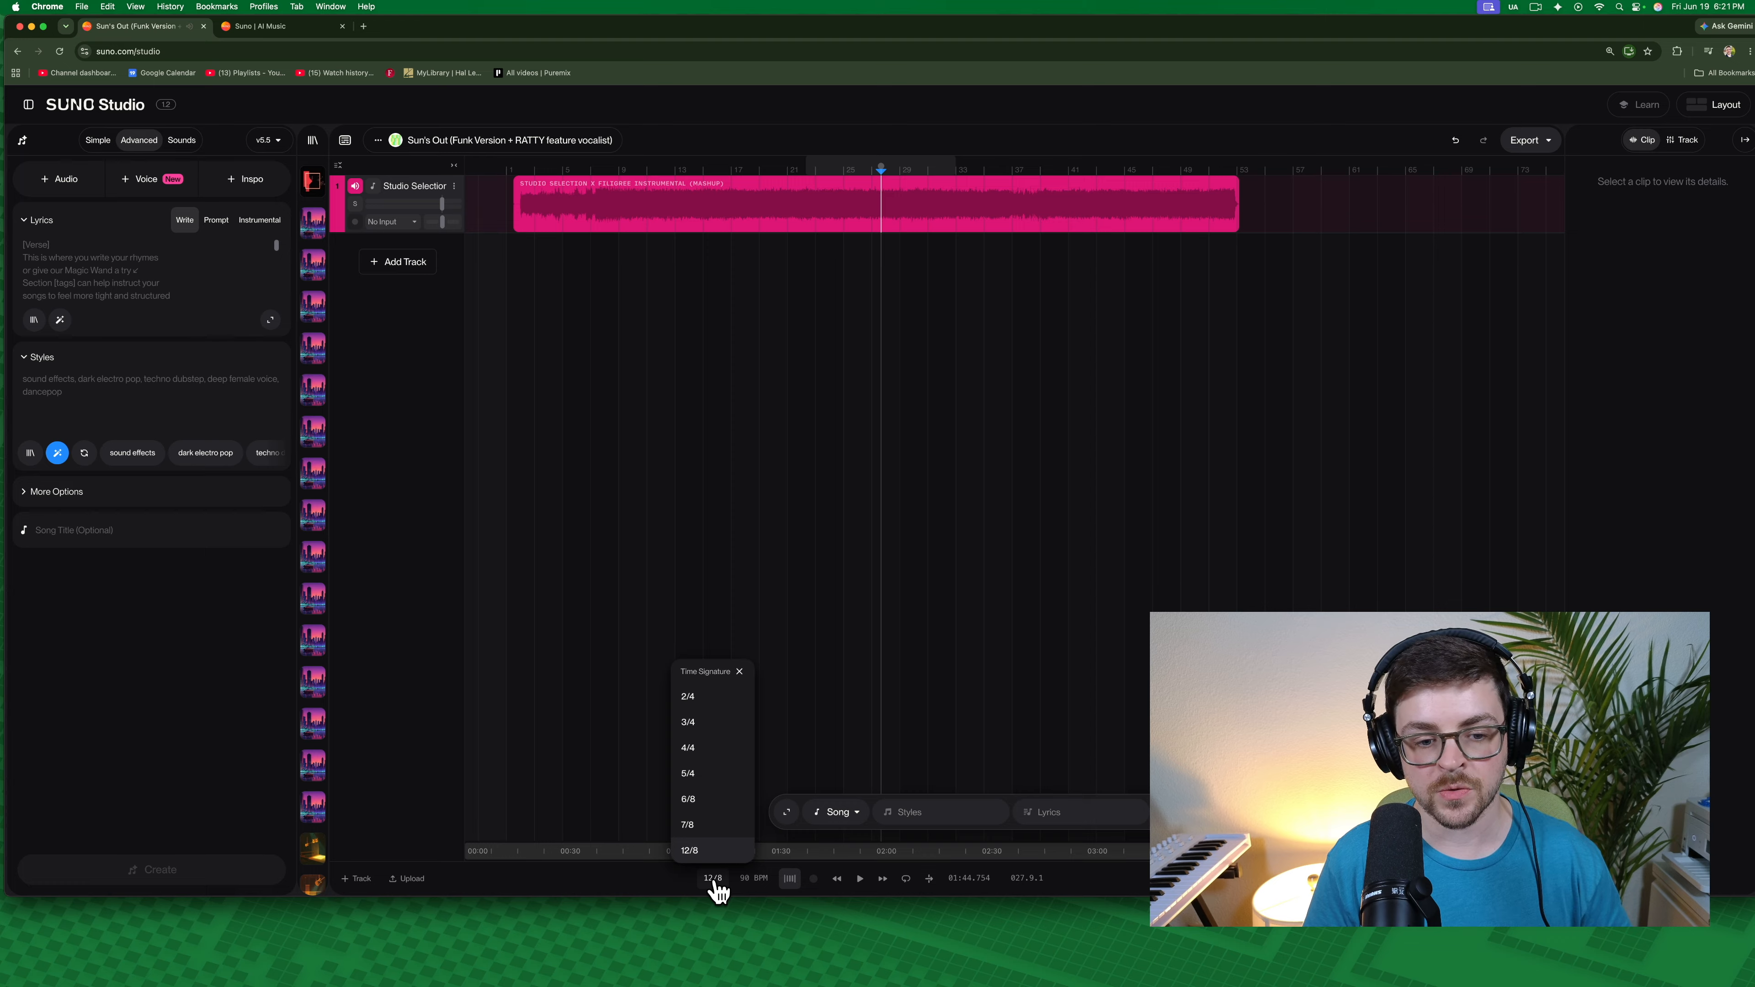
left_click(697, 875)
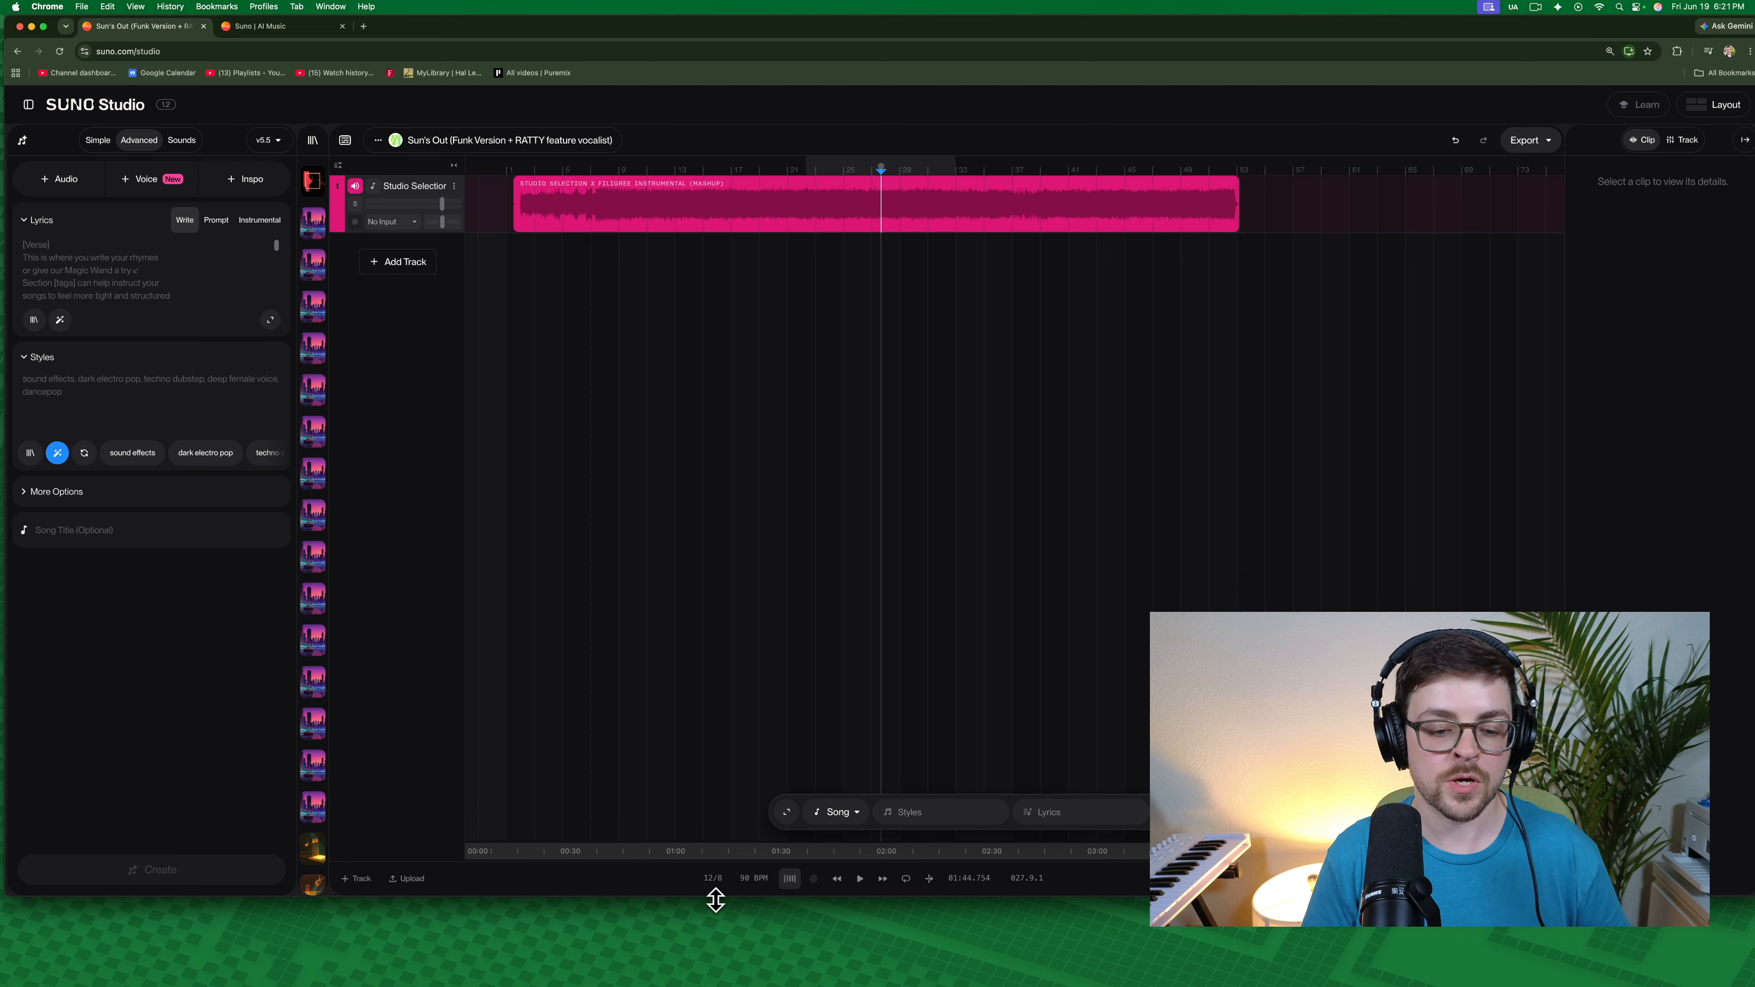
left_click(756, 879)
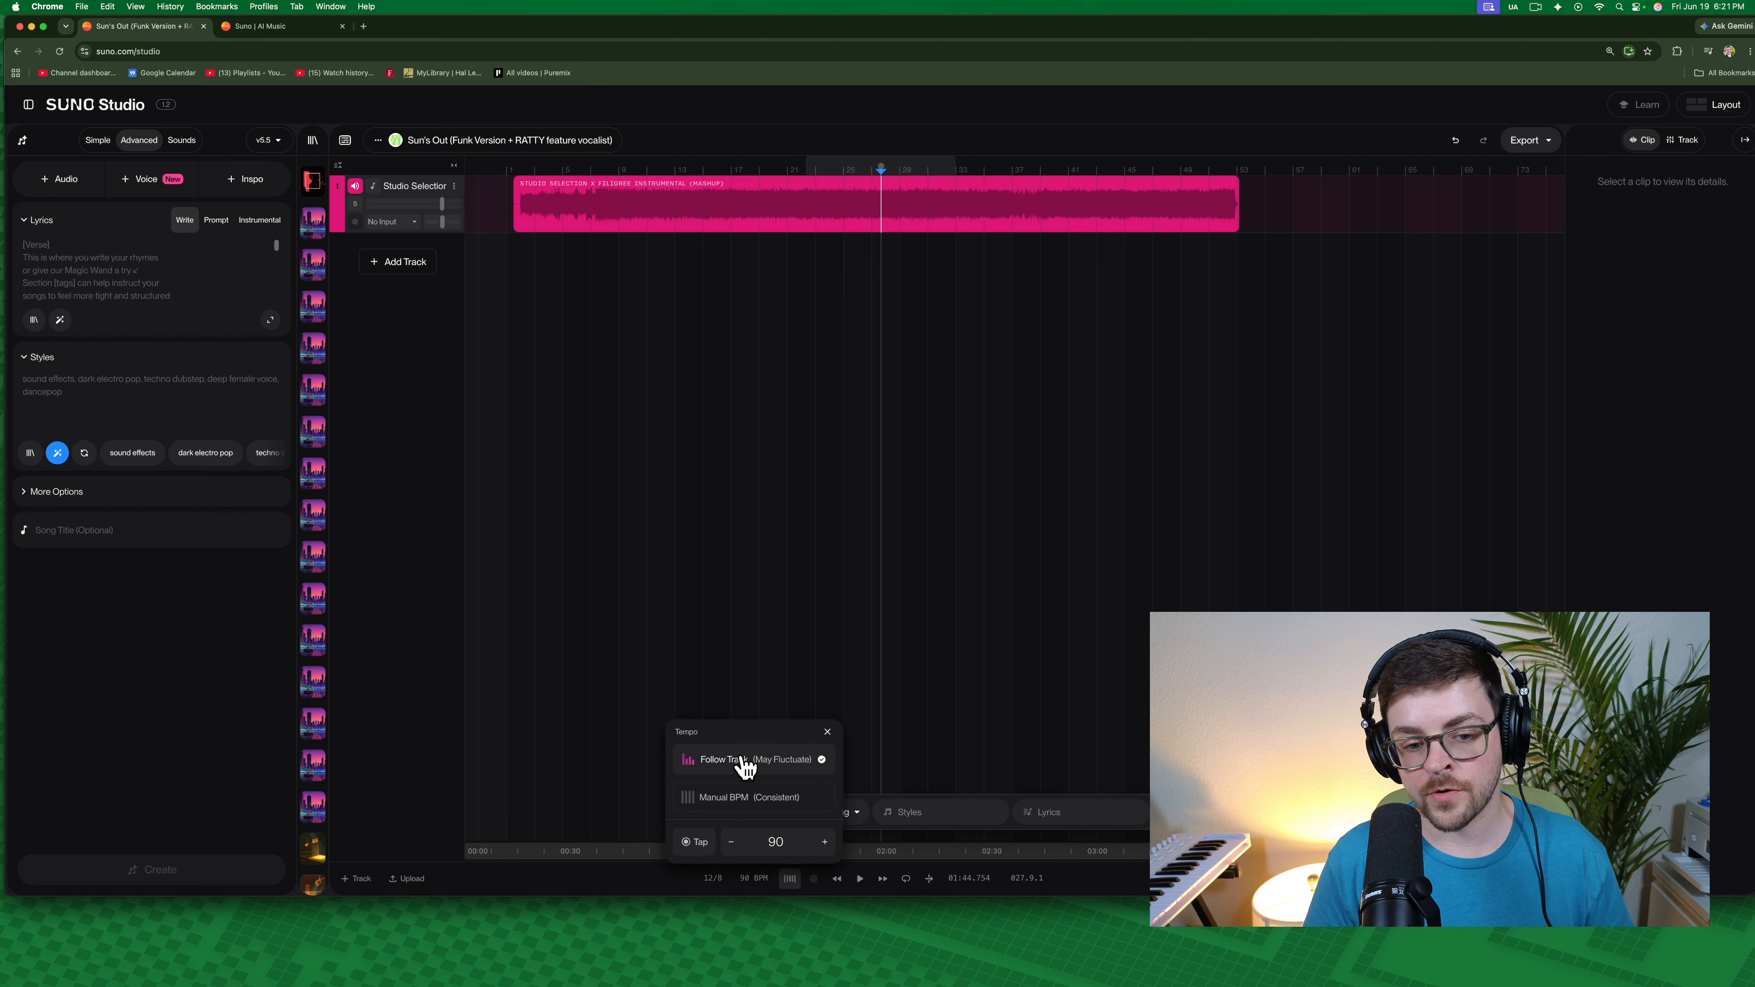
left_click(871, 198)
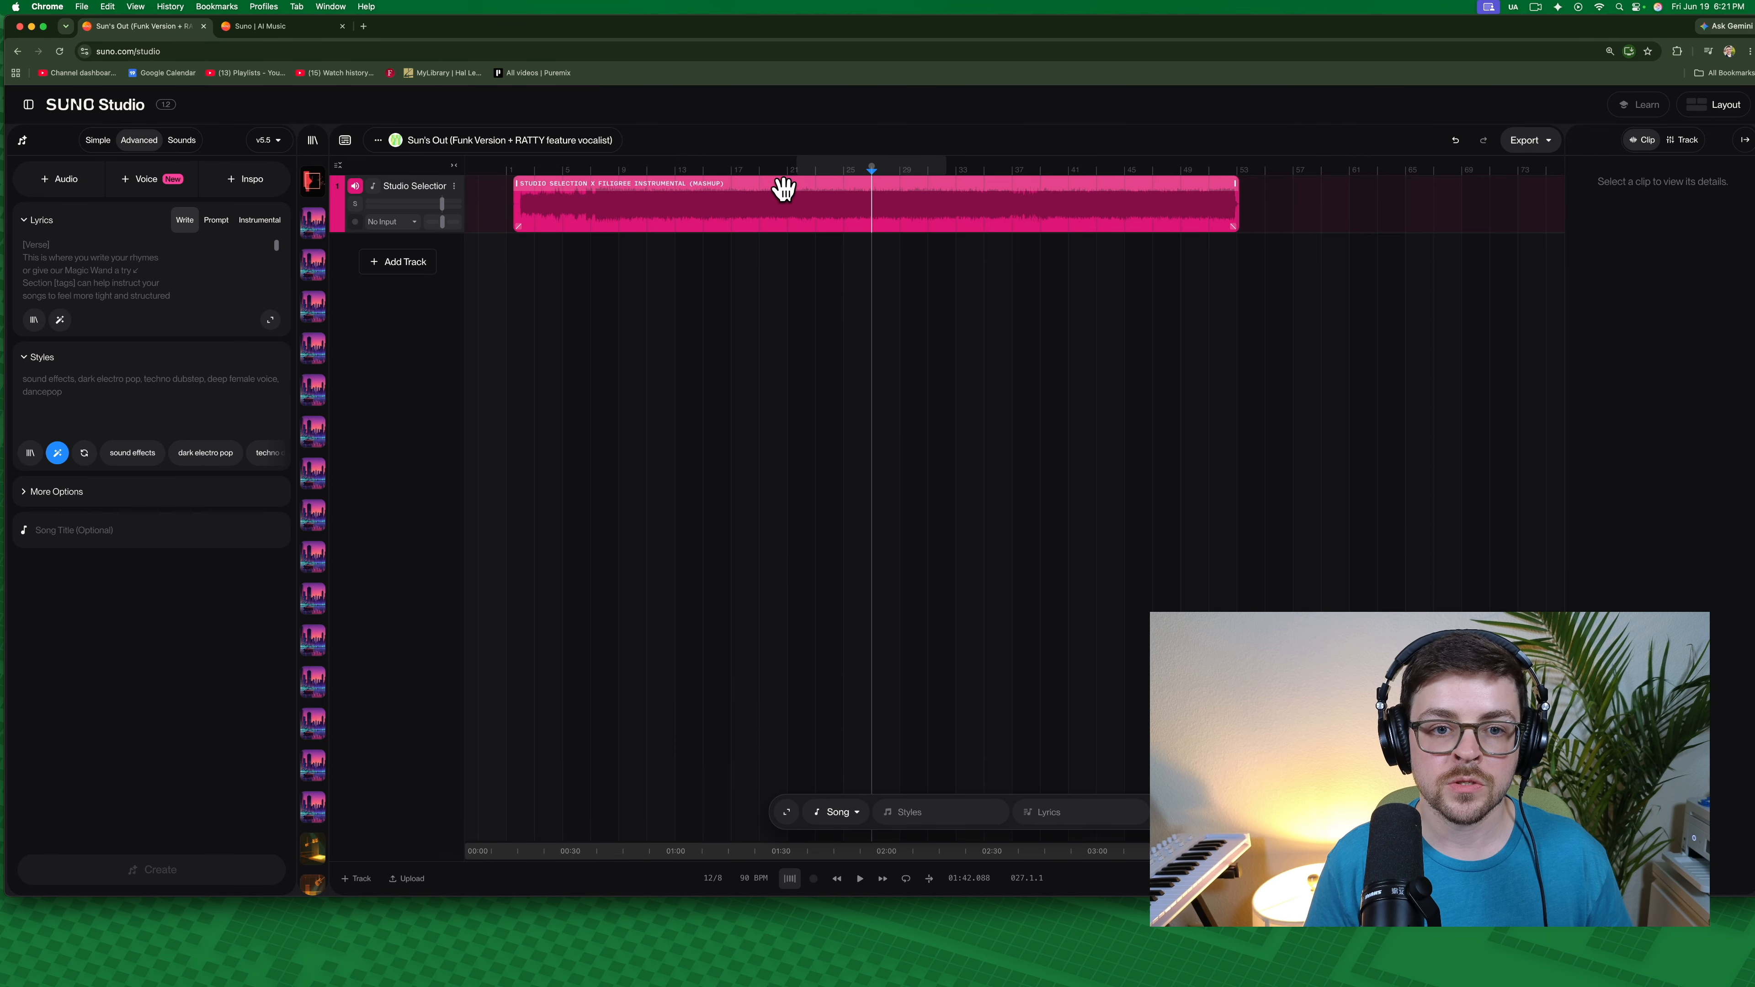
- Select the mashup clip and display its expanded Clip Settings, pointing out the tempo option
left_click(609, 186)
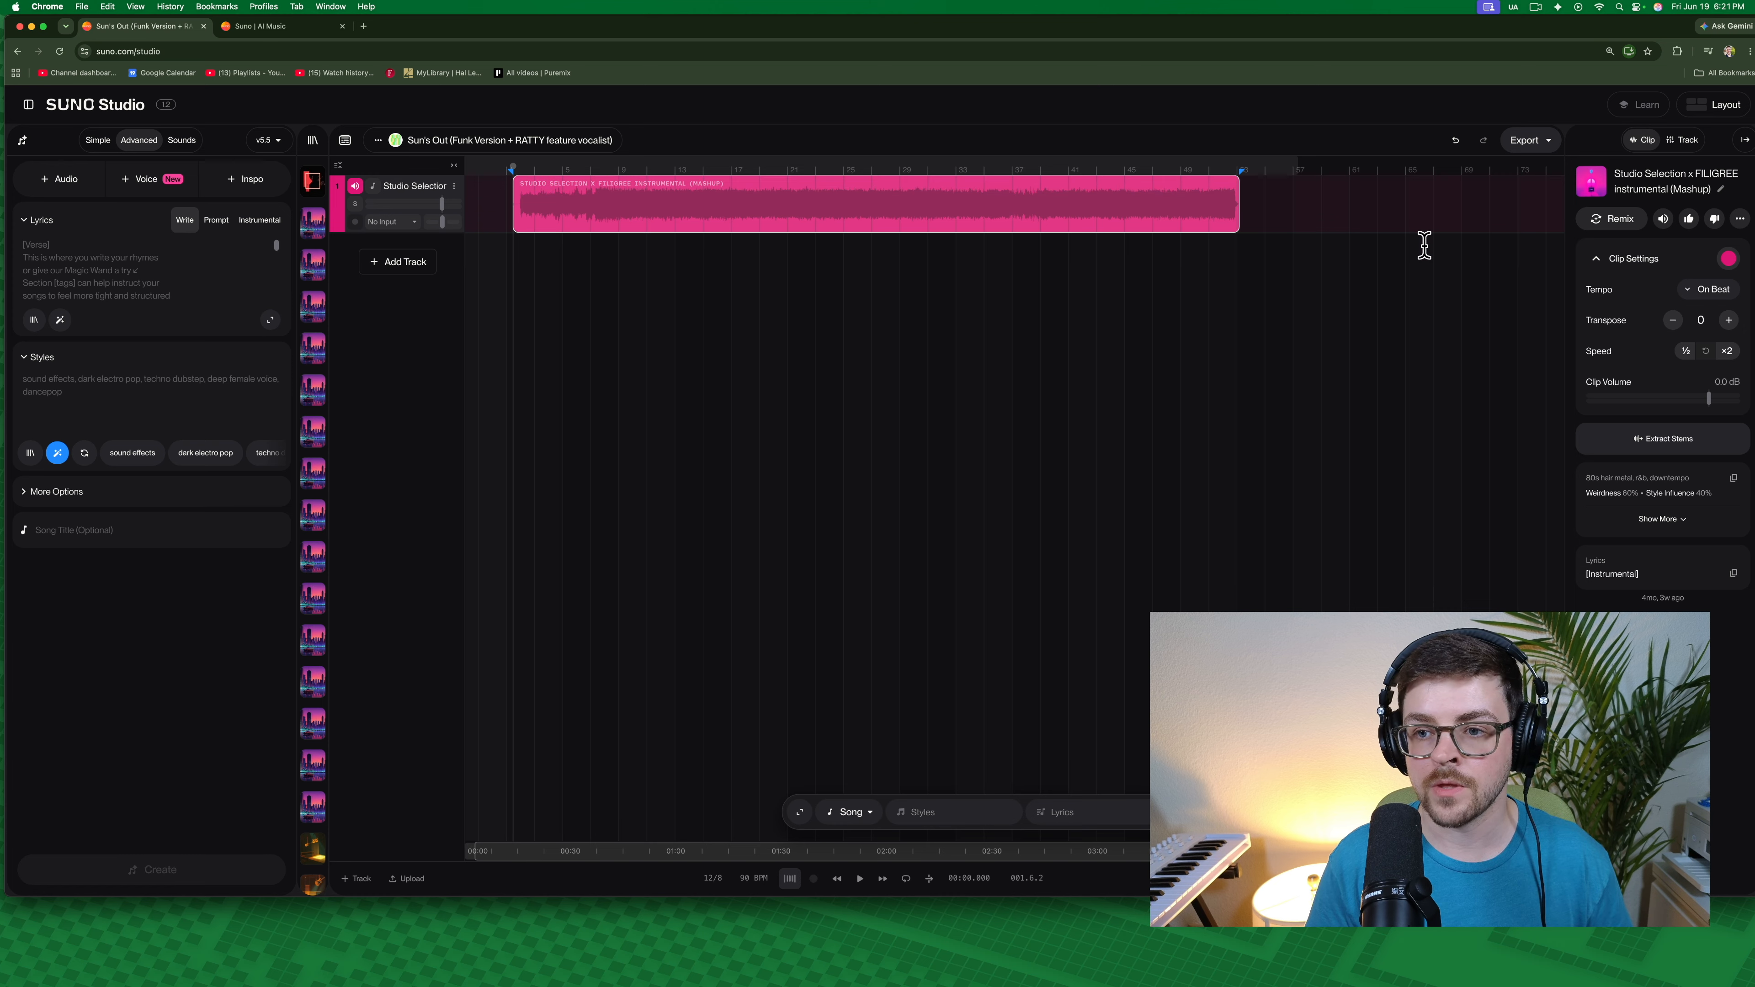
left_click(1684, 140)
left_click(1648, 141)
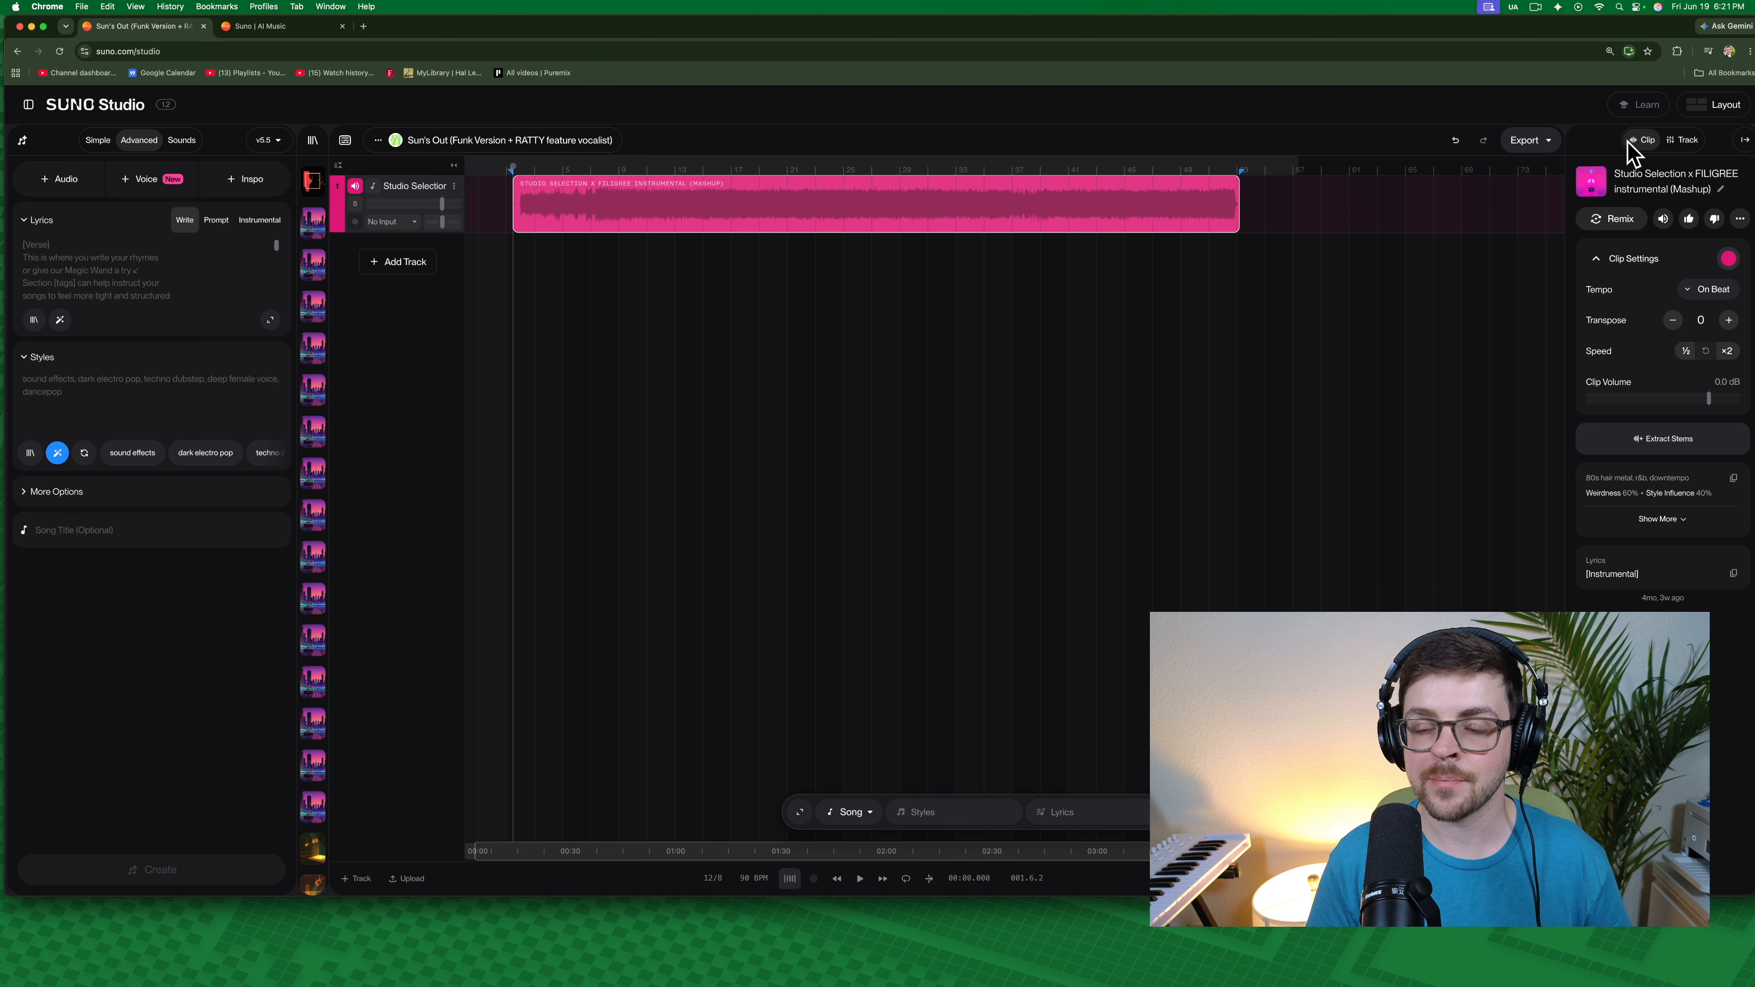
left_click(1598, 262)
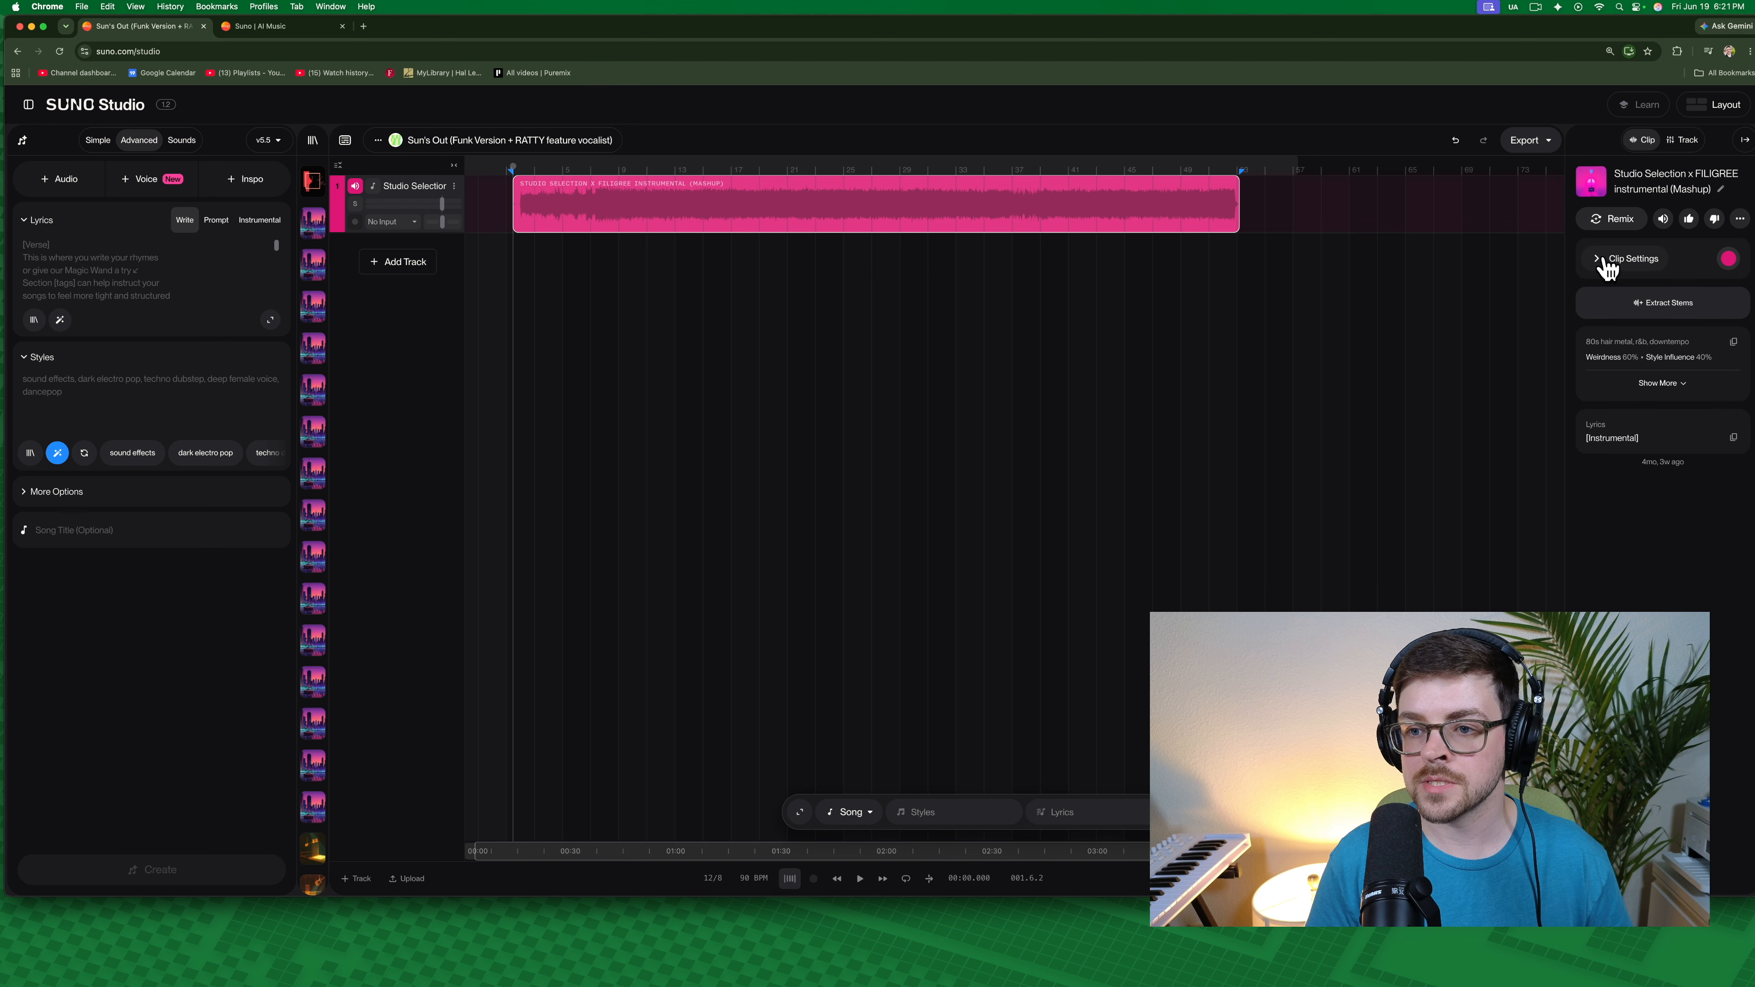
left_click(1599, 263)
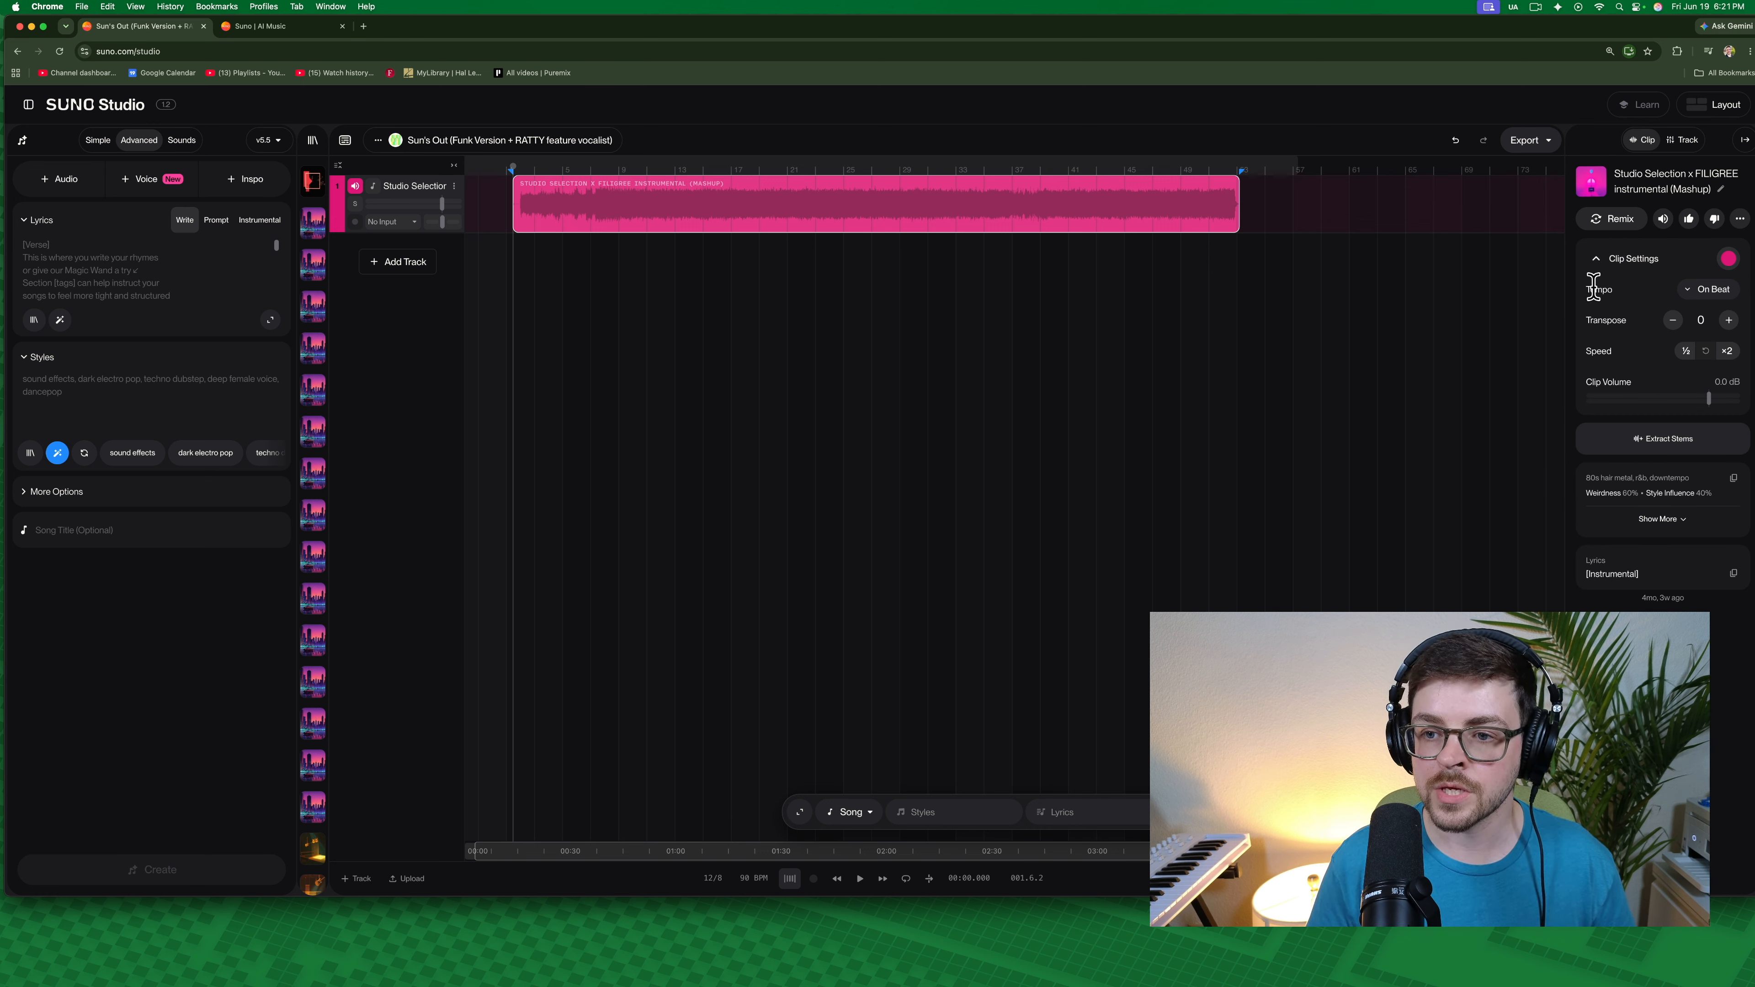
left_click_drag(1584, 296, 1604, 289)
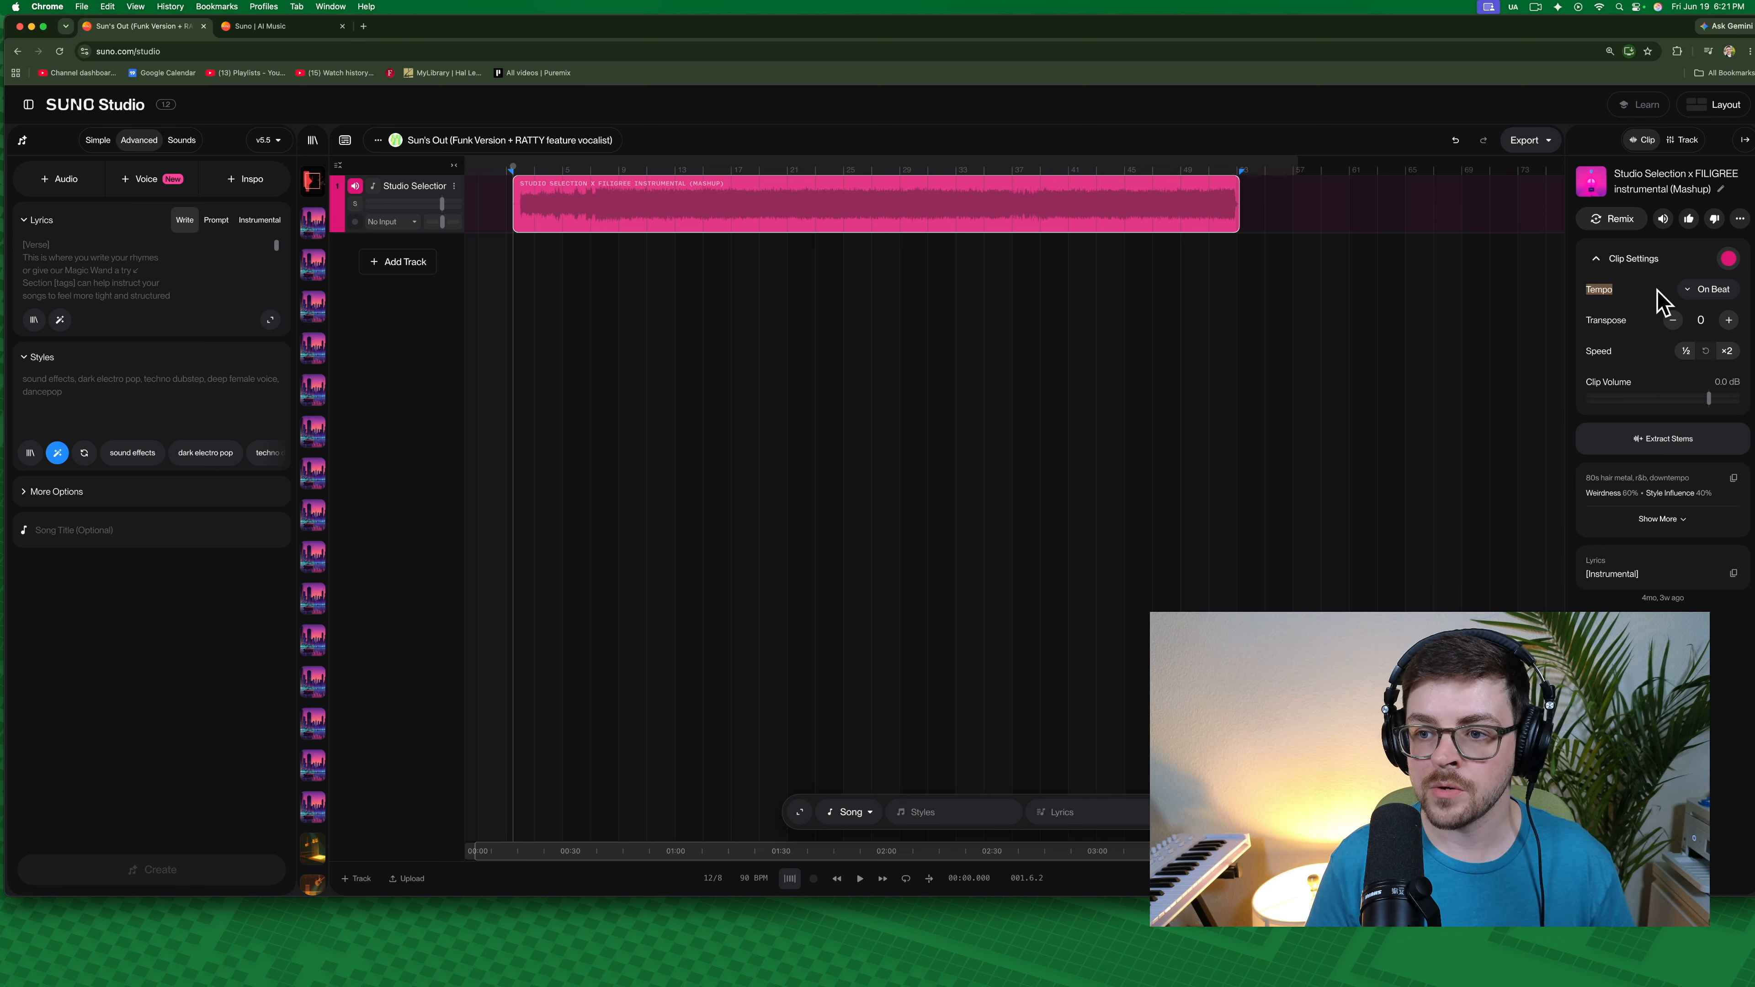
- Set the clip's tempo to Original, check the project tempo settings and return the clip's tempo to On Beat
left_click(1702, 290)
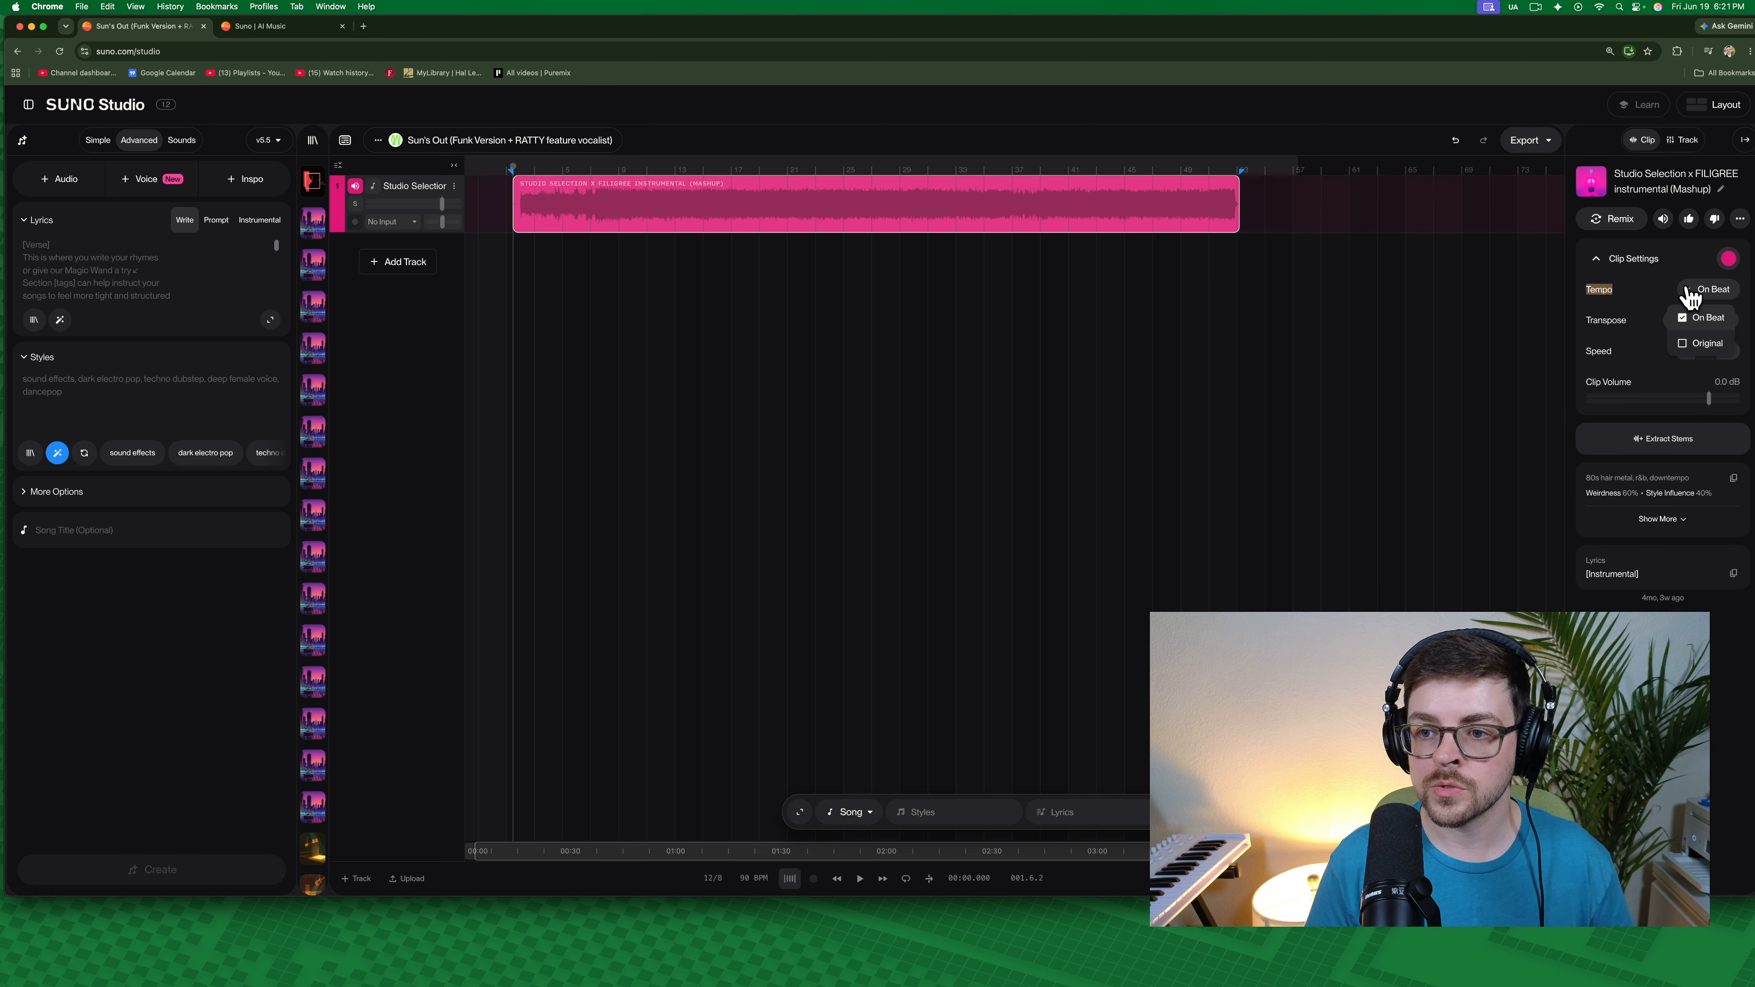
left_click(1706, 344)
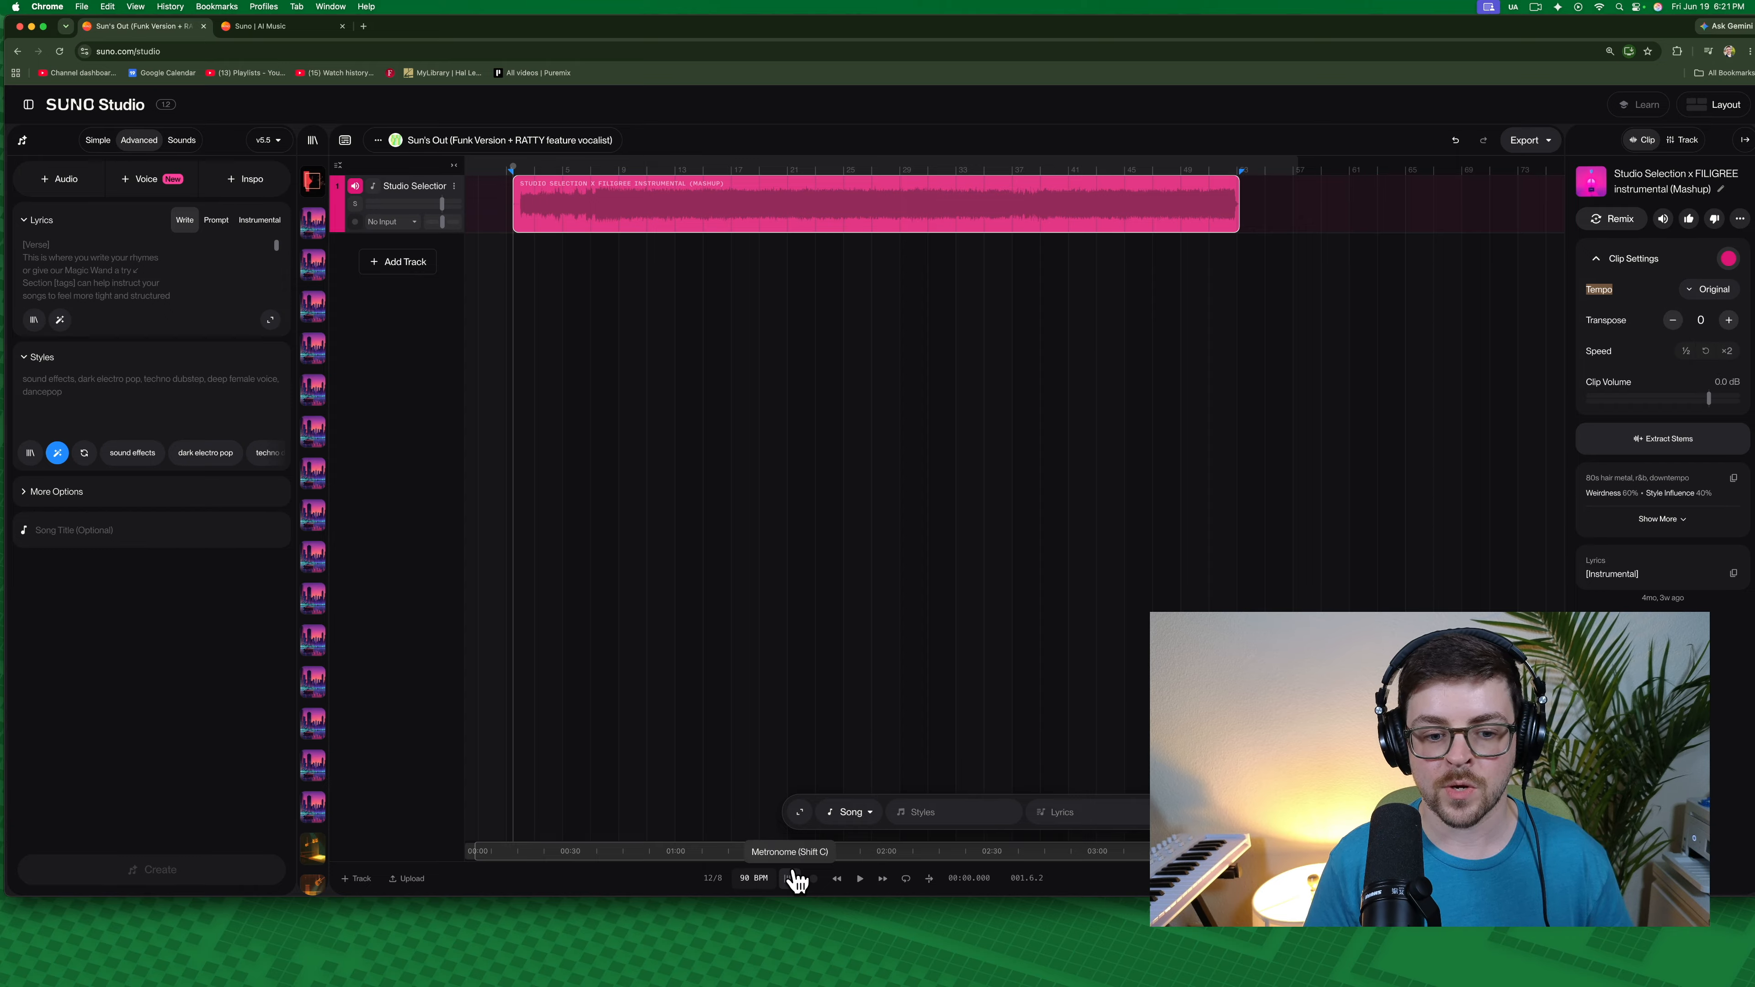
left_click(753, 880)
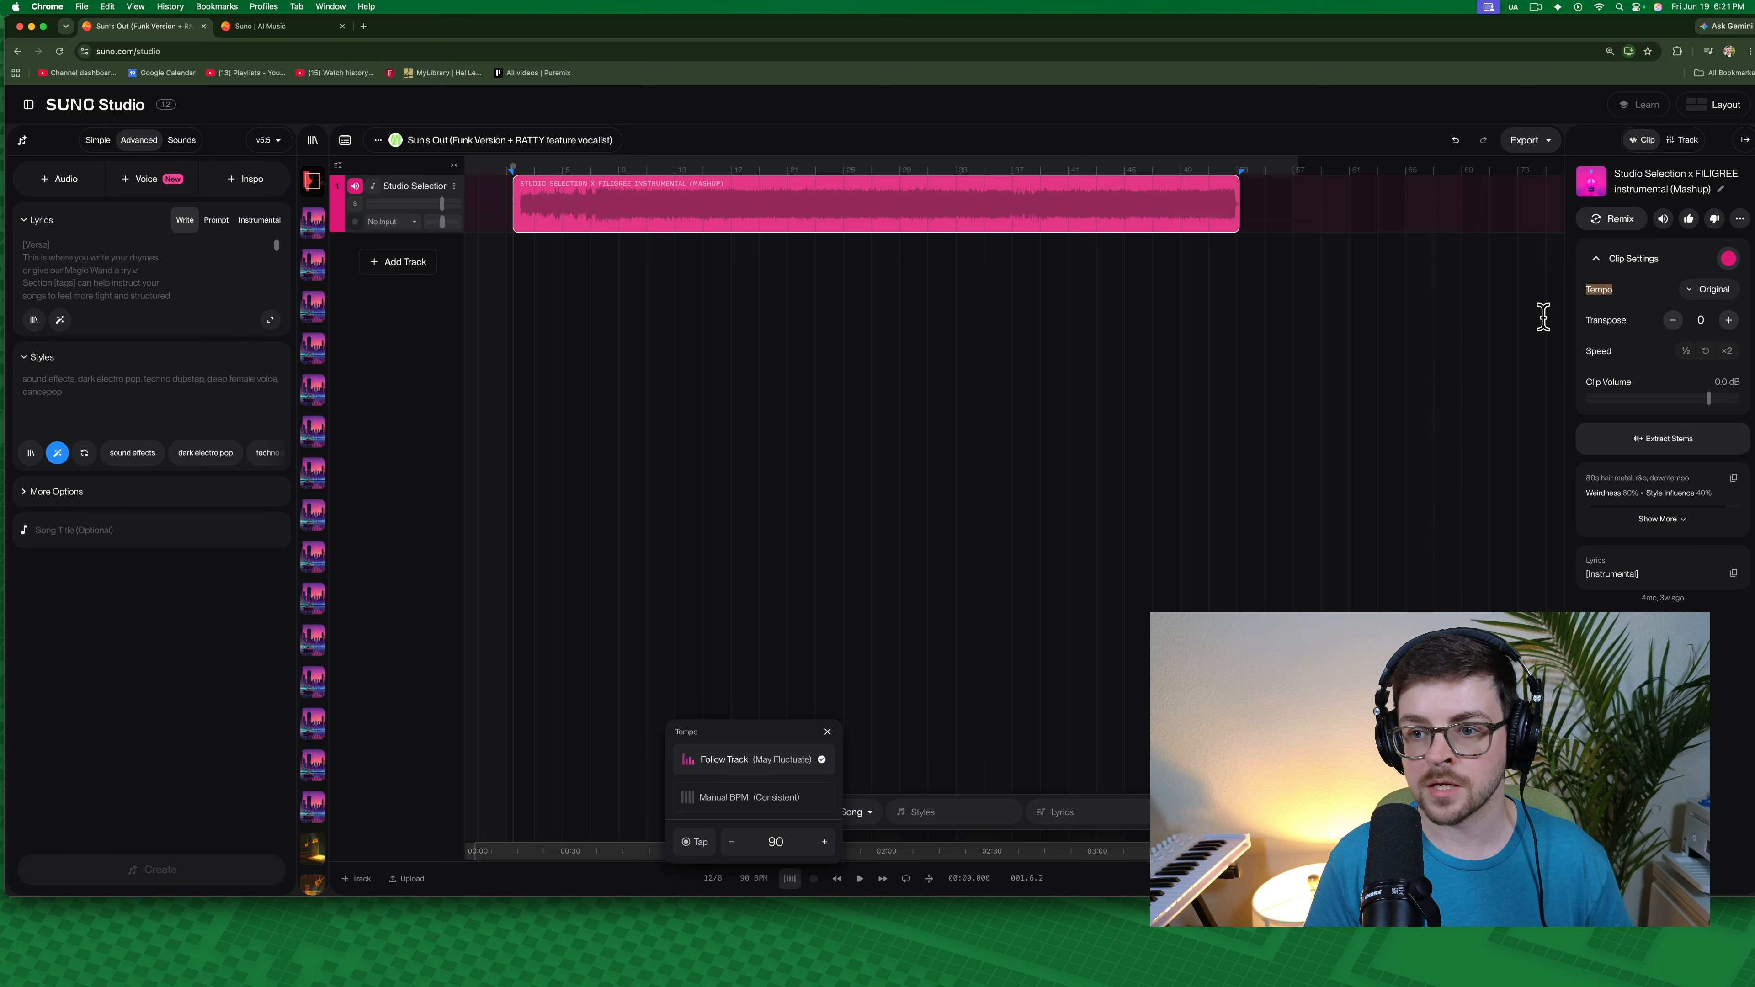
left_click(1709, 289)
left_click(1705, 330)
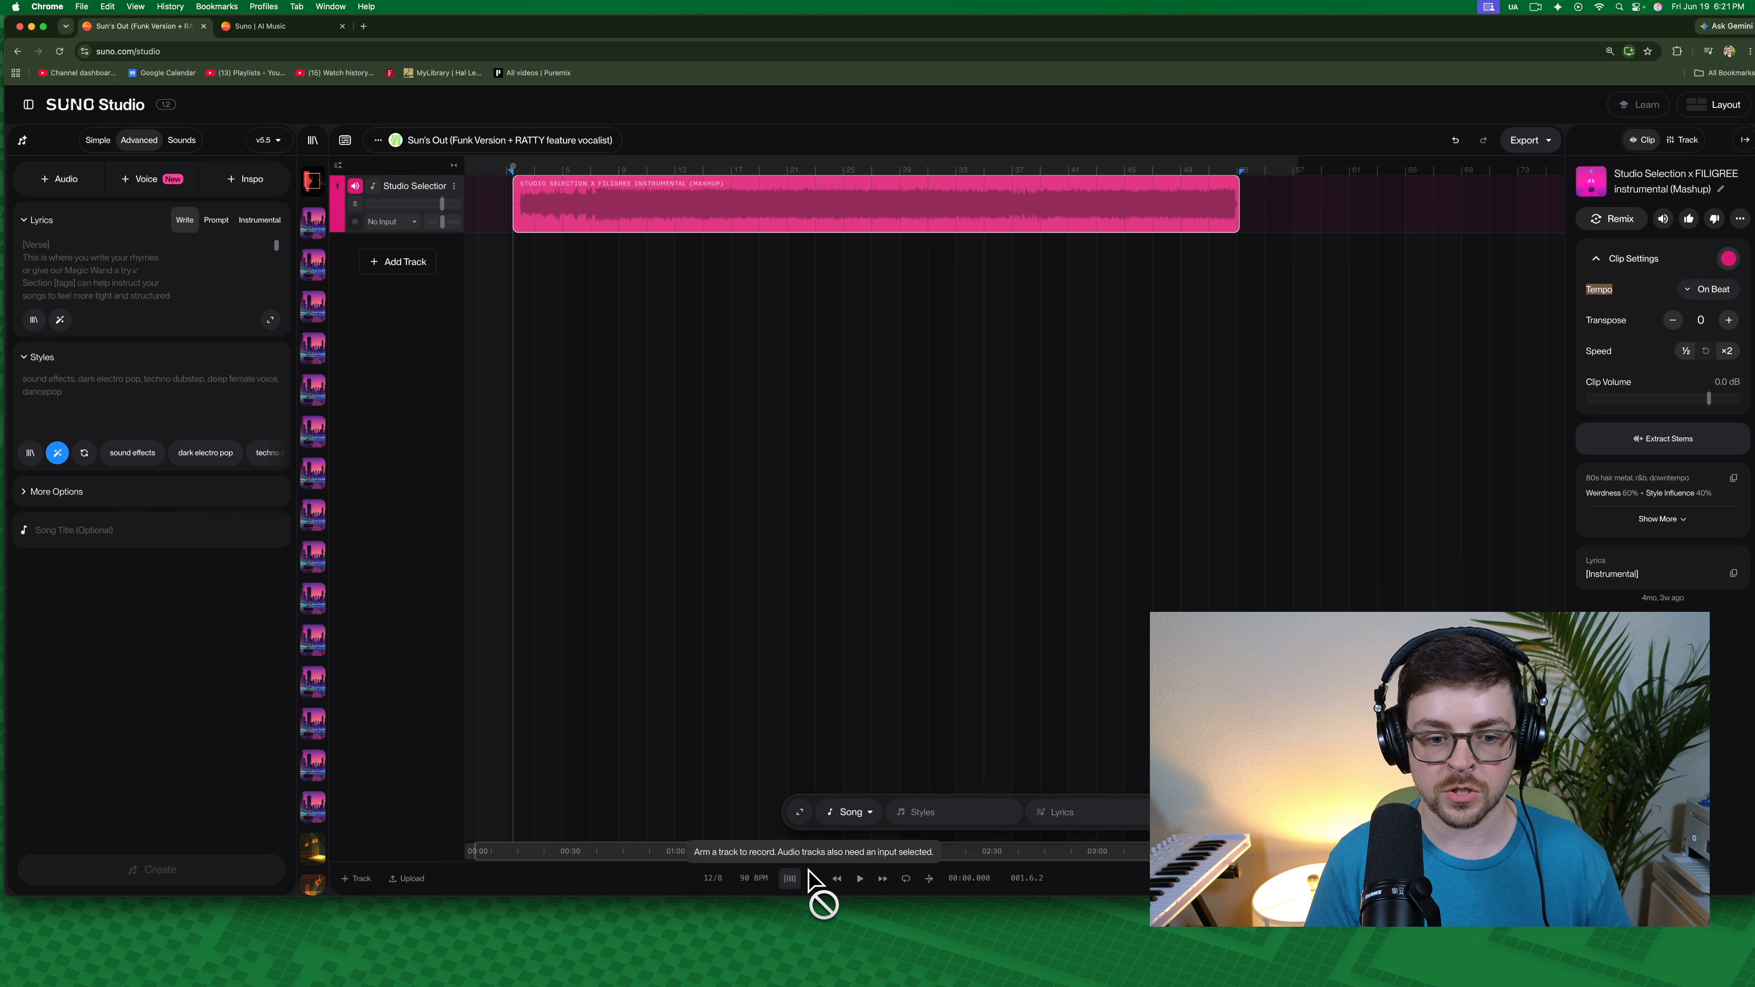
- Switch the project tempo from Follow Track to Manual BPM and close the tempo settings
left_click(755, 879)
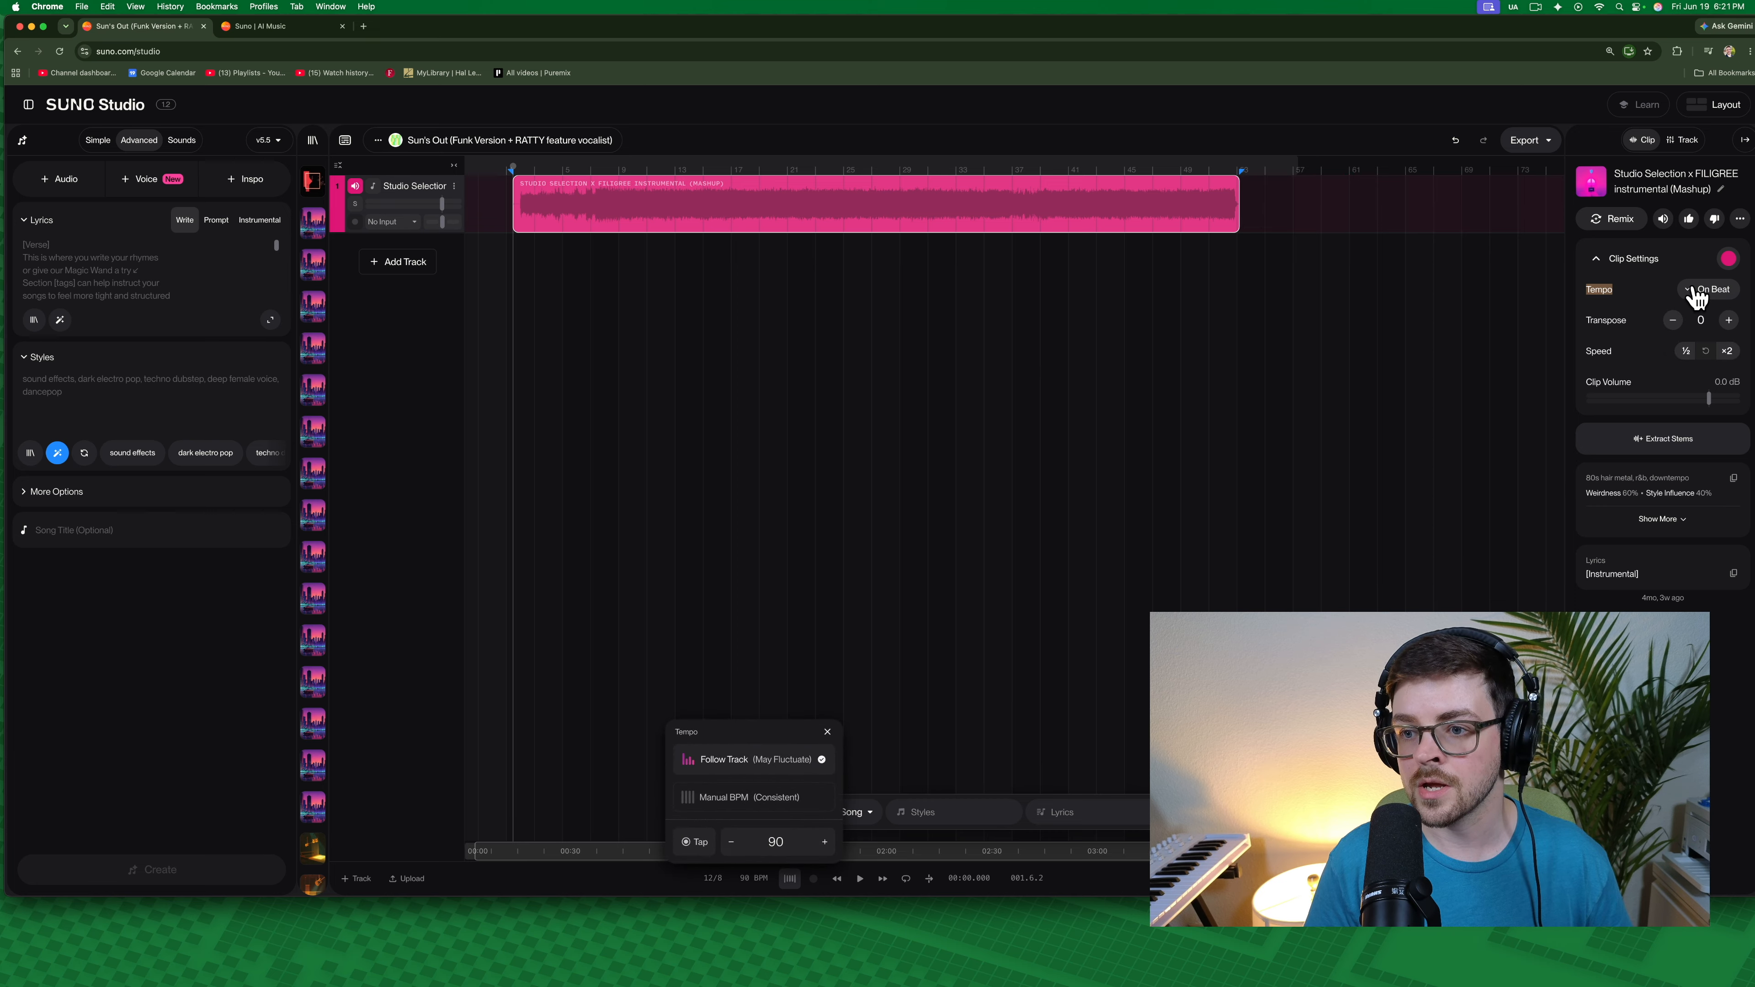
left_click(737, 802)
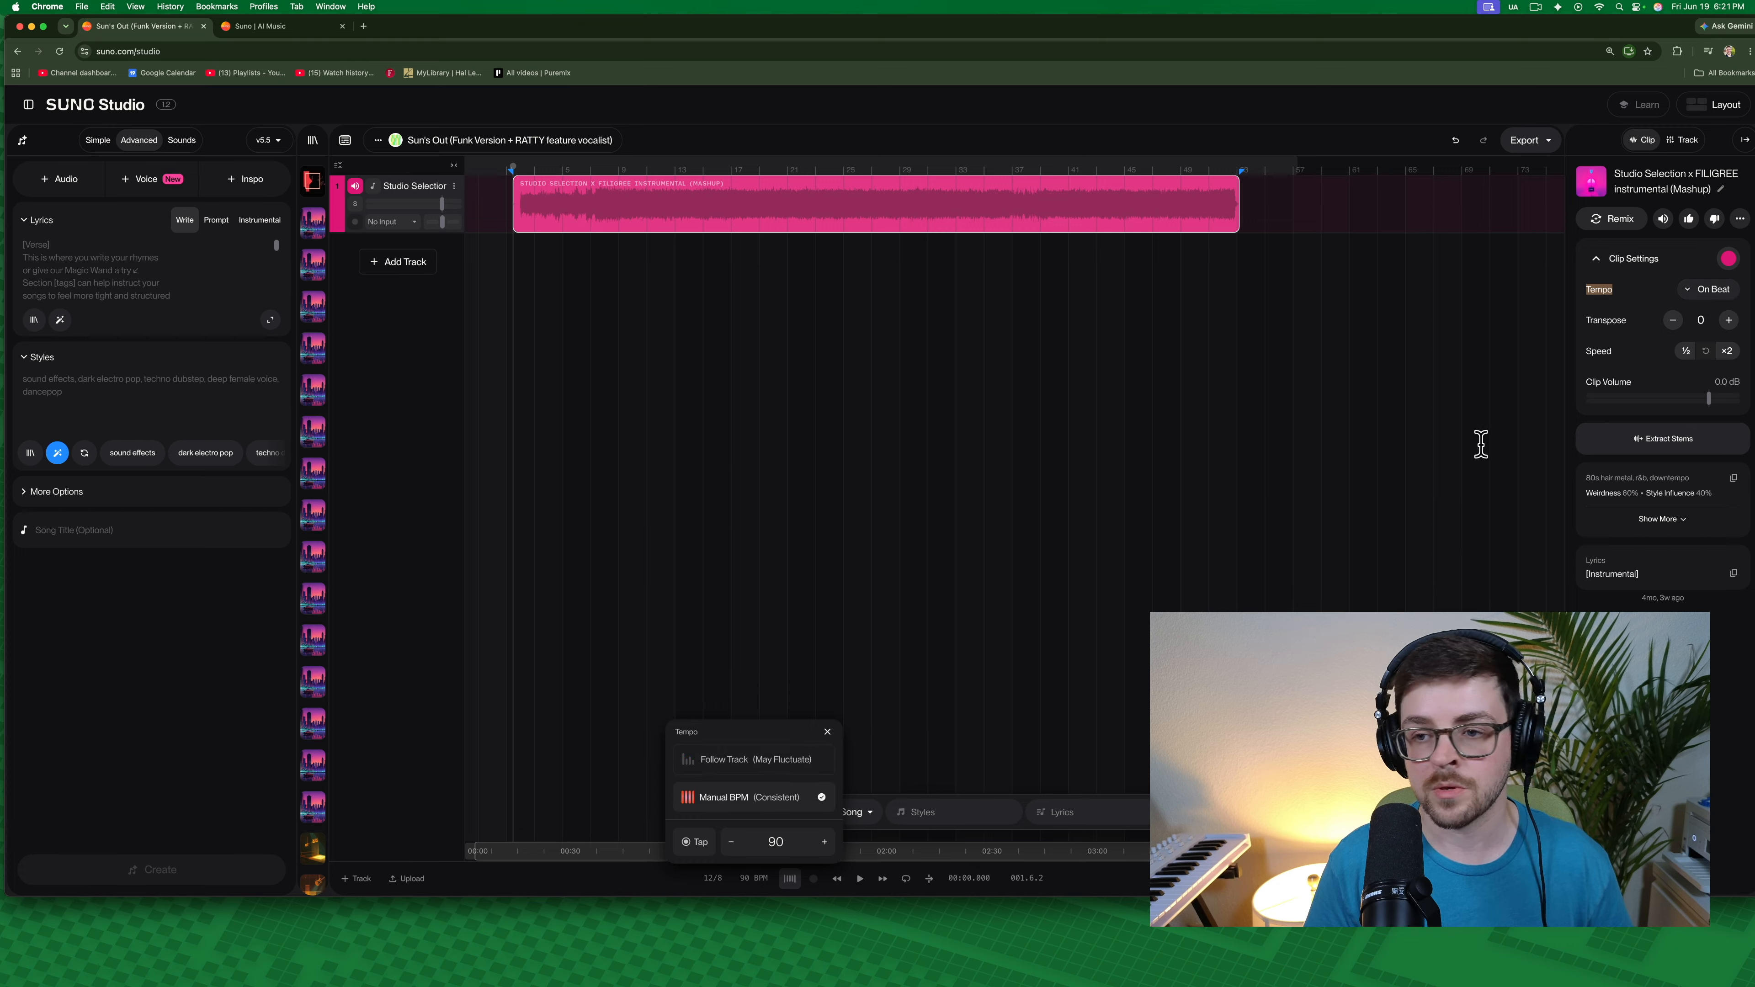
left_click(1598, 290)
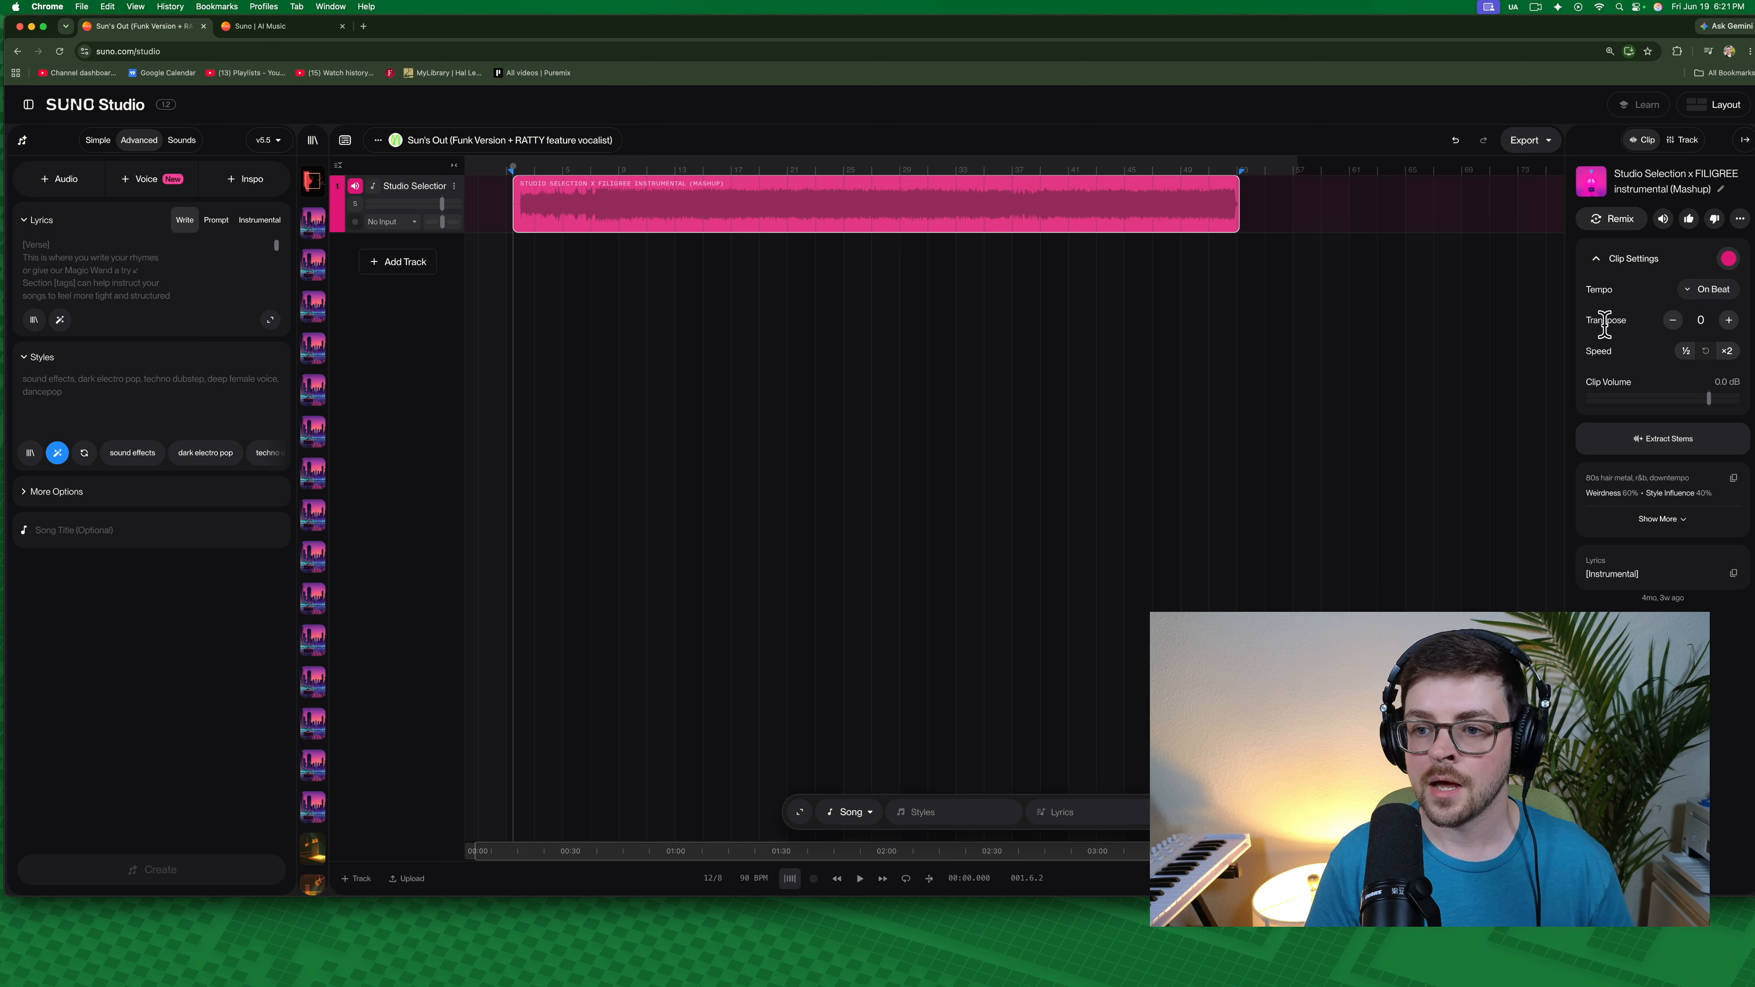
- Double the mashup clip's speed with ×2 and play a short section from about 1:10
left_click(1727, 352)
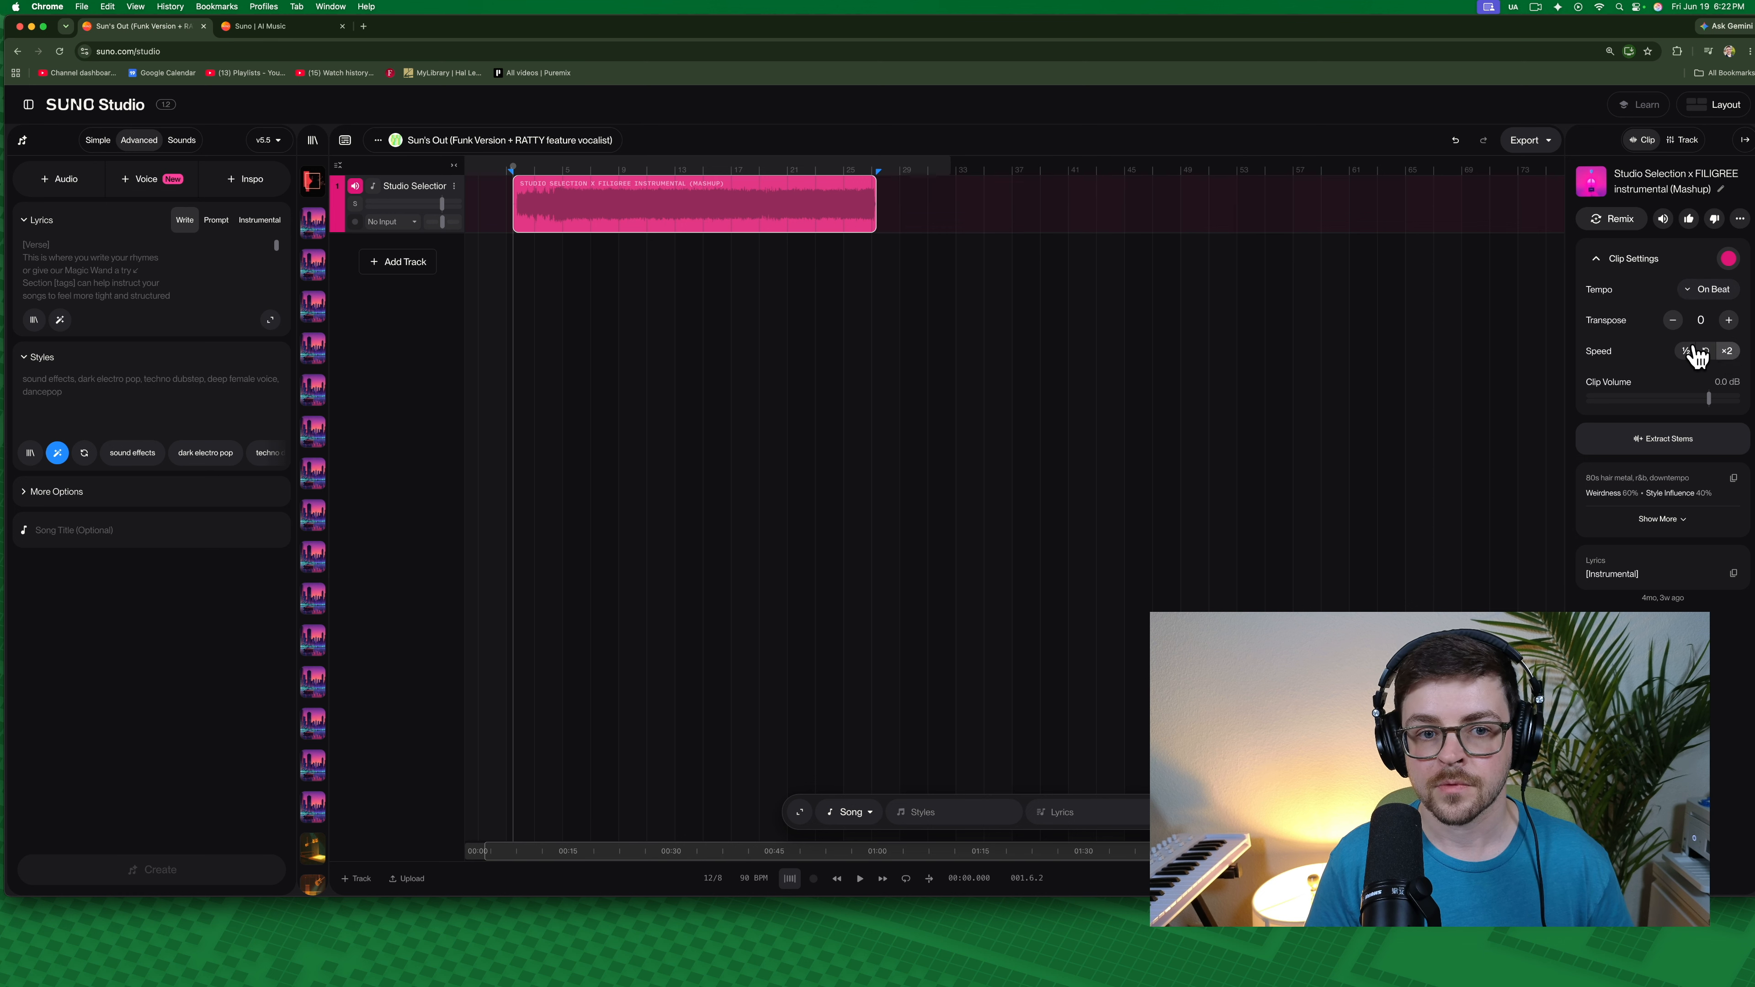
left_click(758, 169)
key("space")
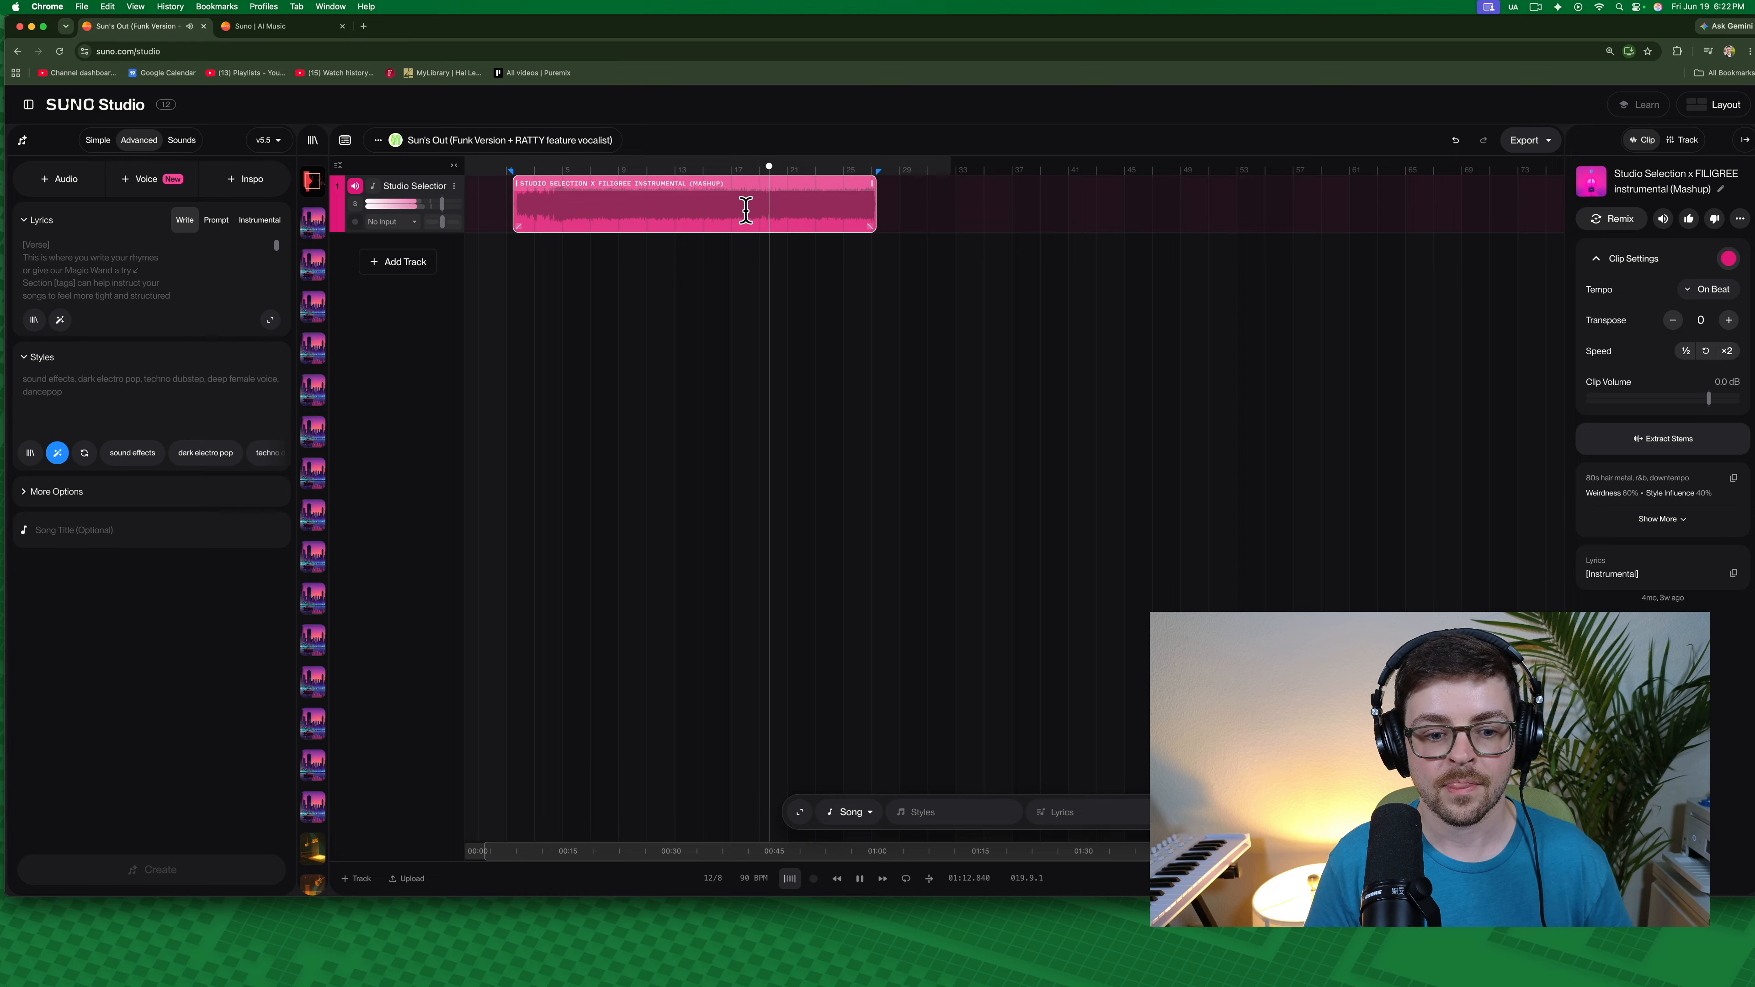
key("space")
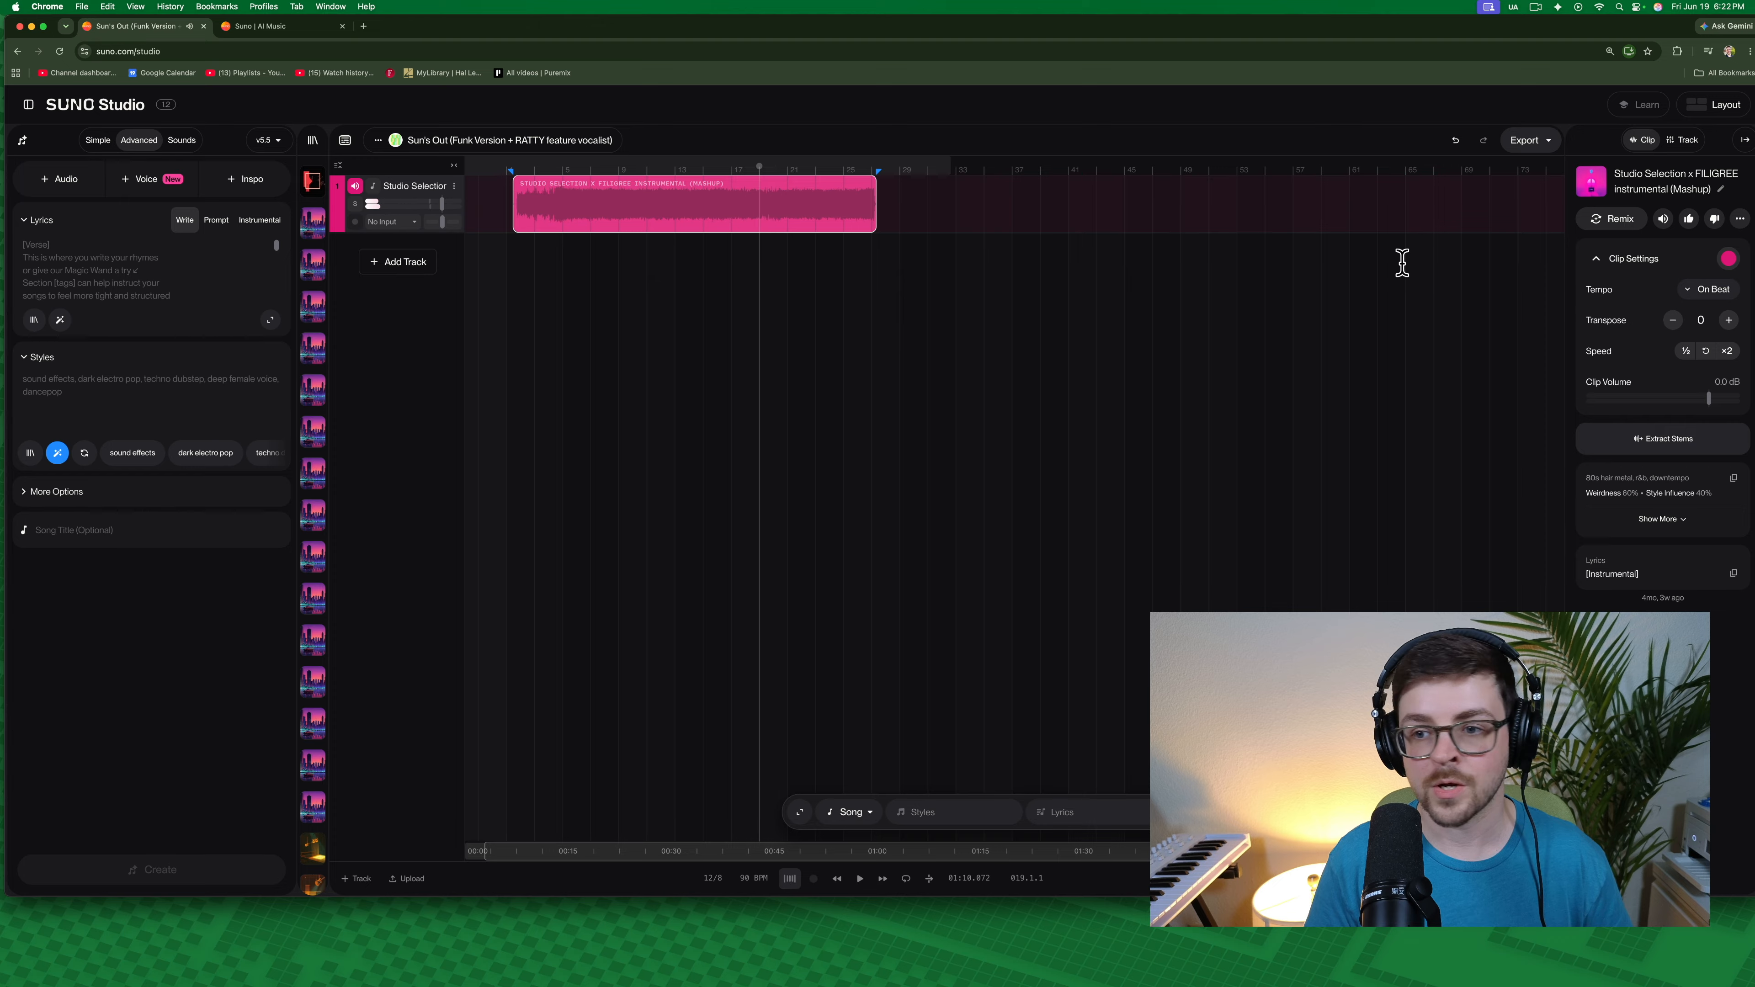
- Slow the clip to half speed, play it while toggling the metronome, and reset the clip to its normal speed
left_click(1686, 351)
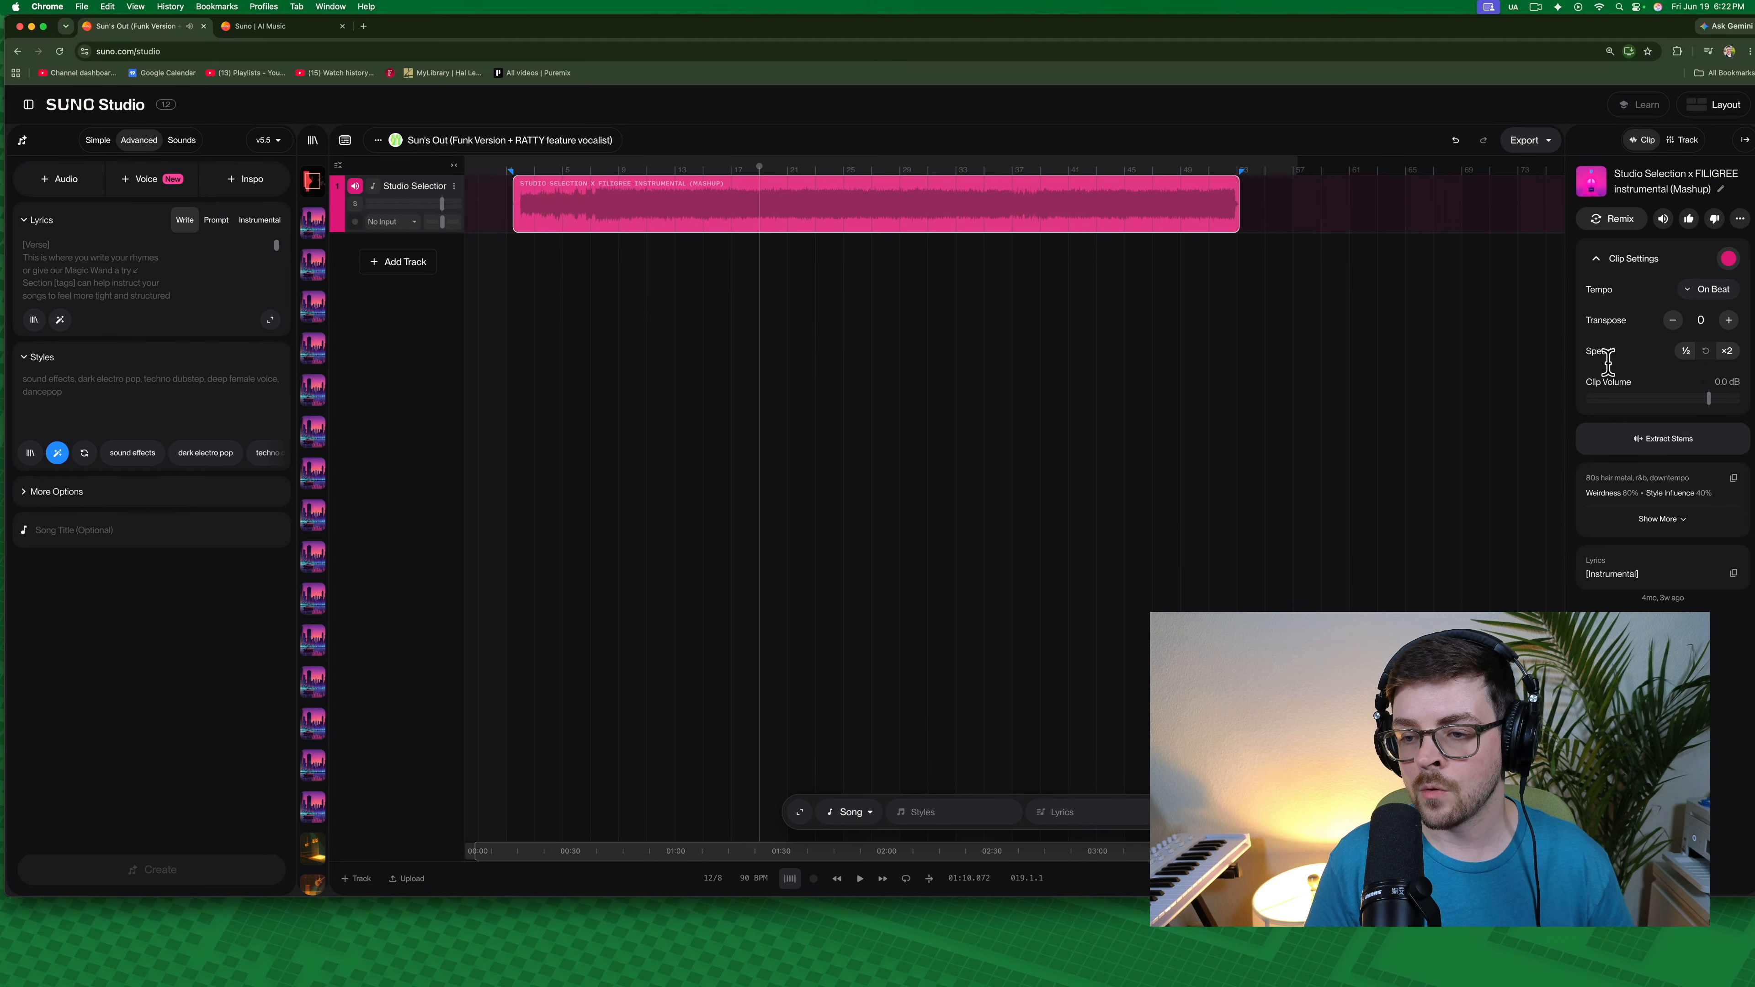
key("space")
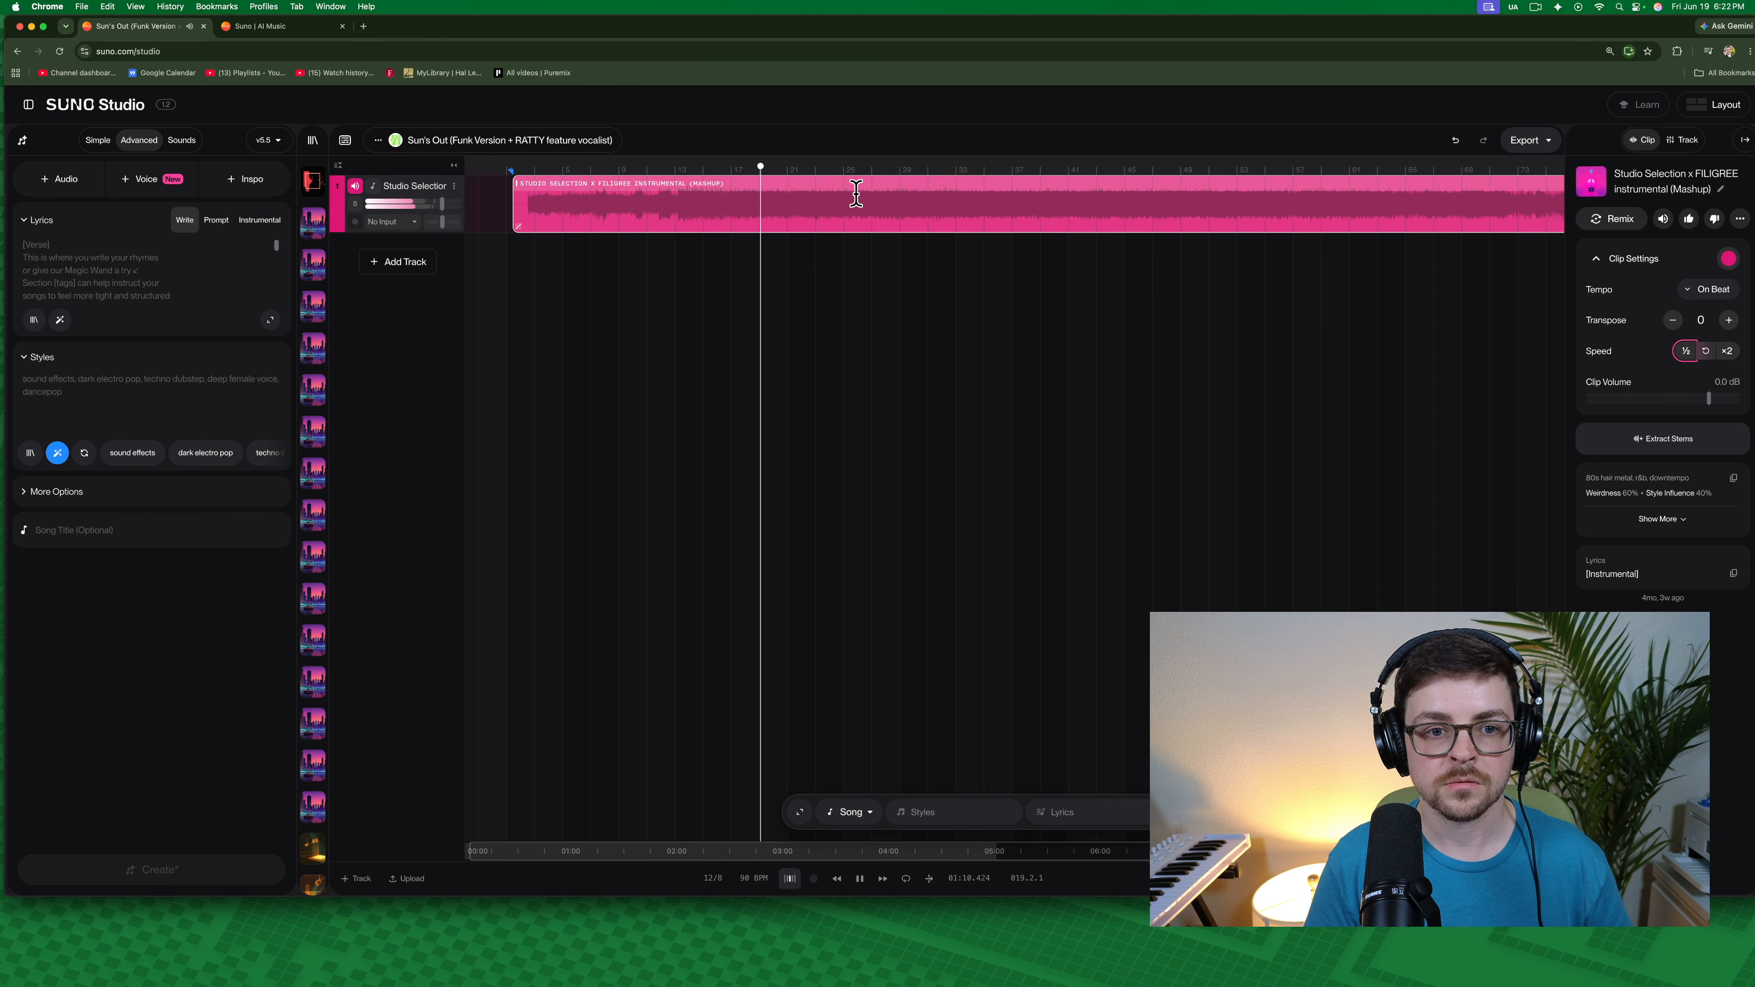
left_click(792, 883)
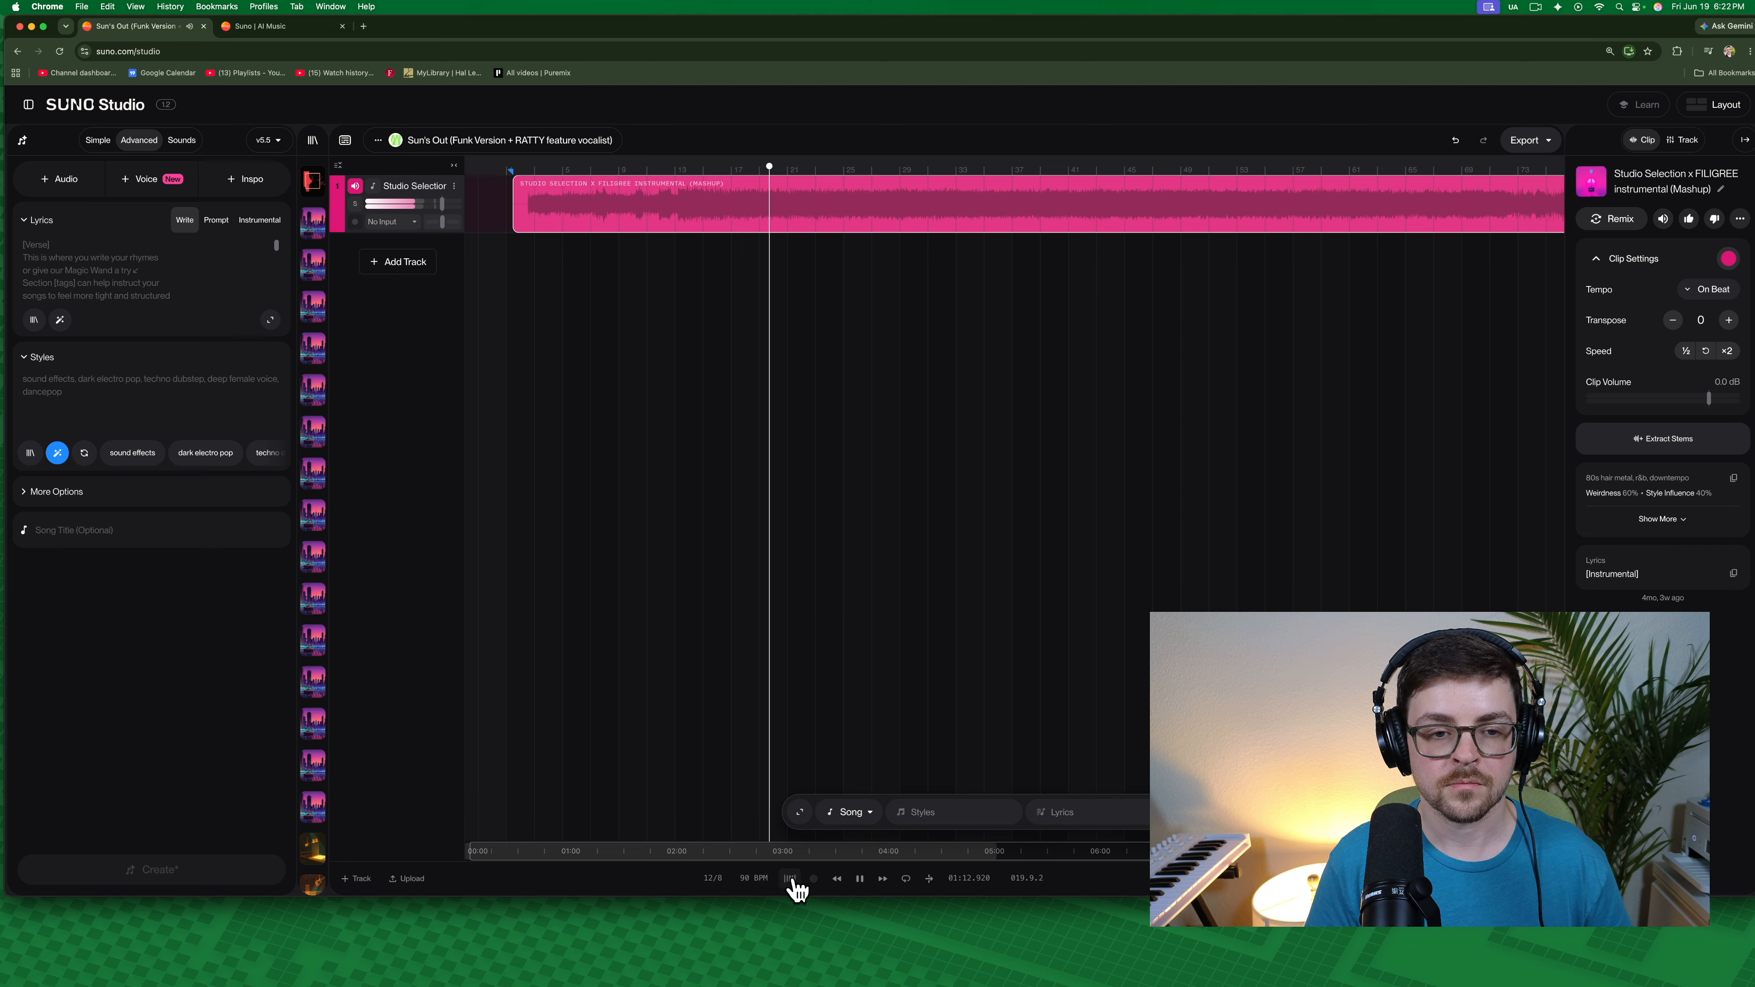
left_click(1706, 351)
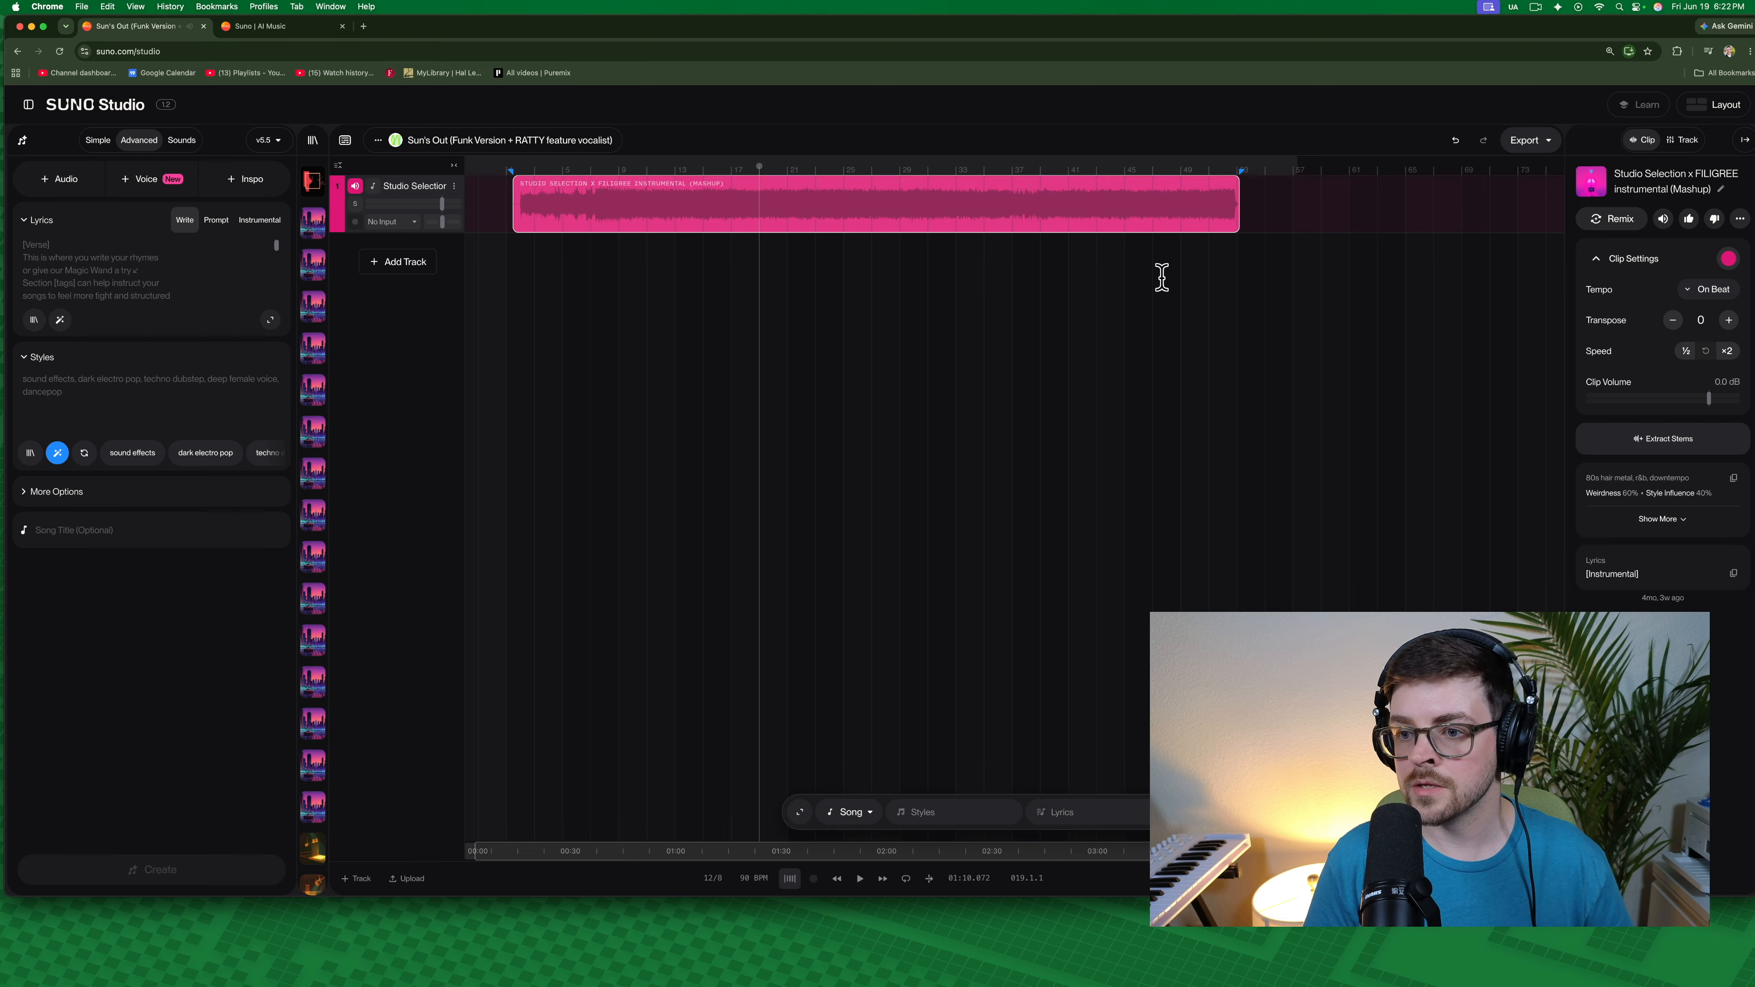
- Open the mashup clip in the waveform editor, make the editor taller and view its WAV and MIDI options
double_click(871, 181)
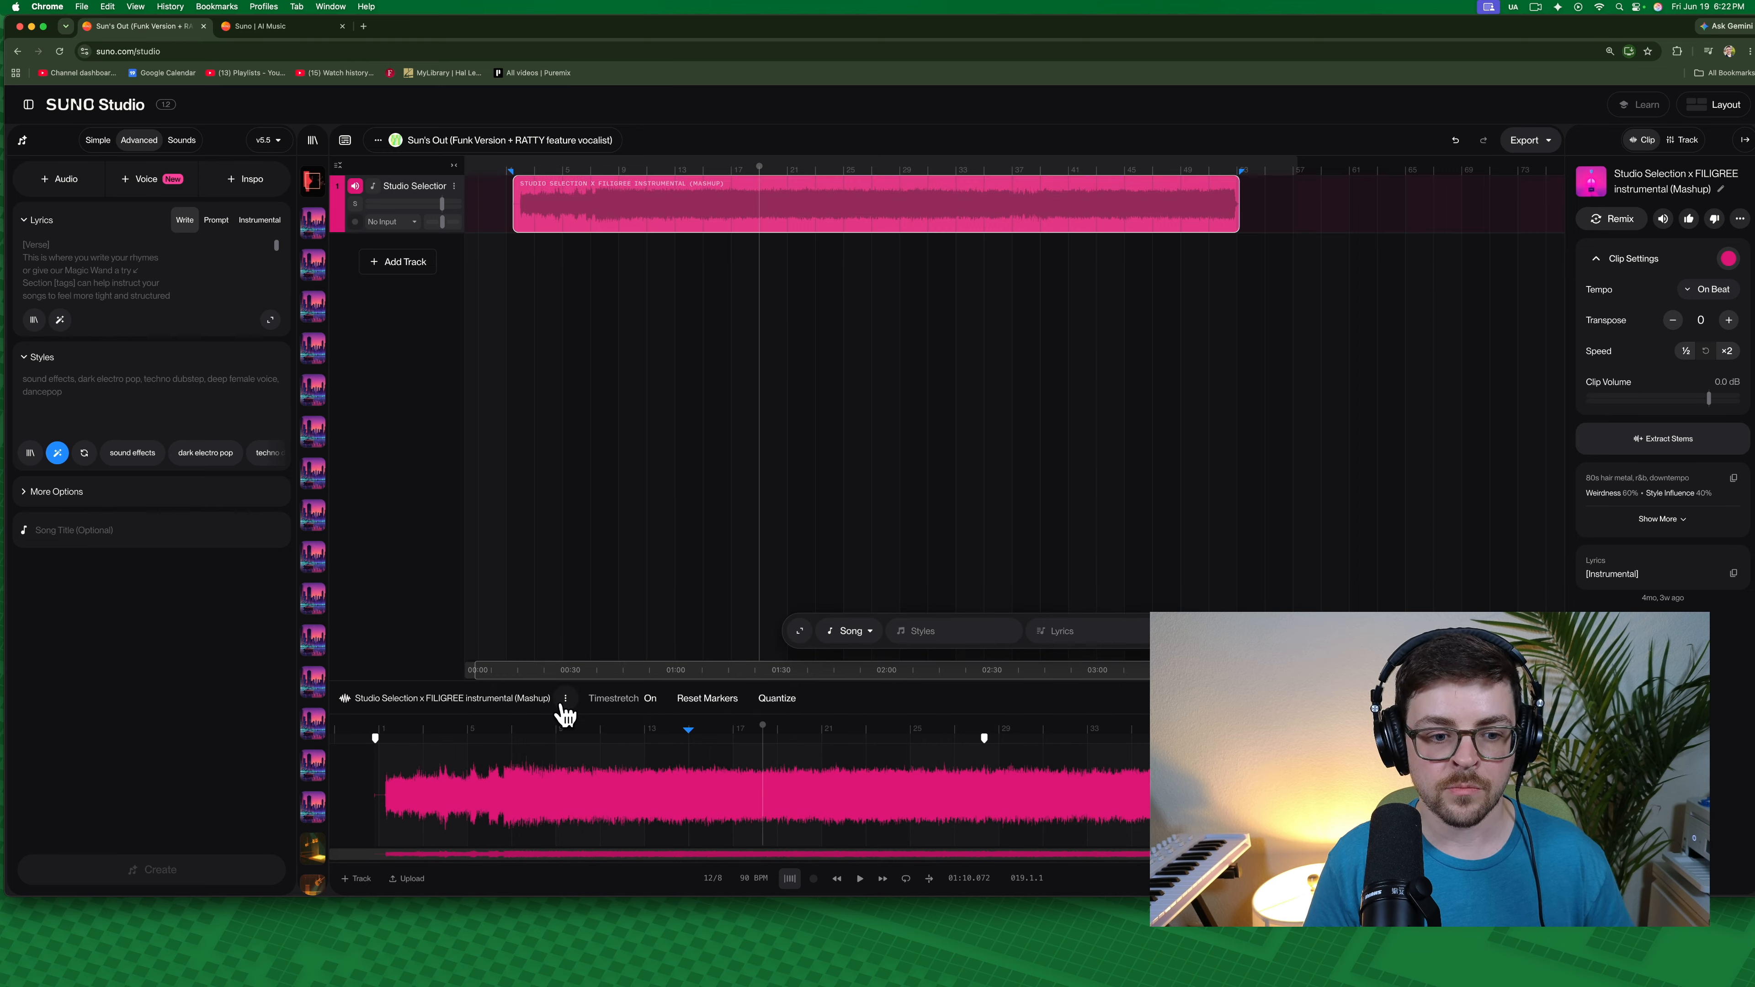
left_click(566, 699)
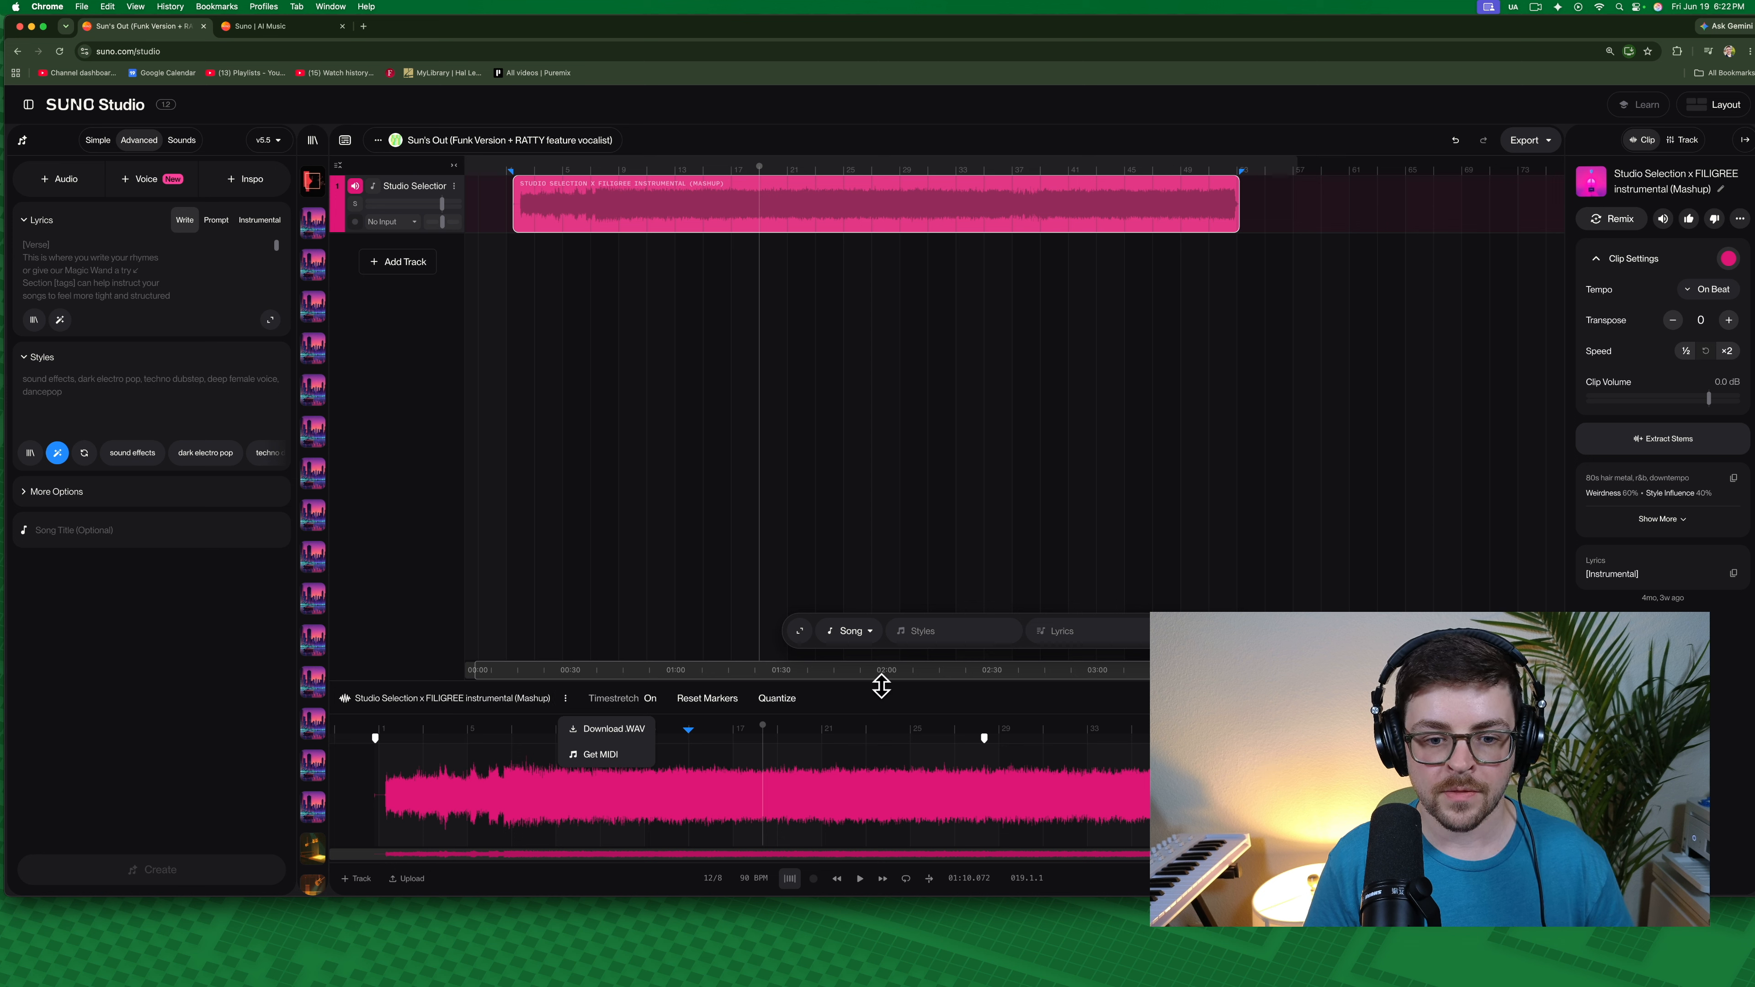
left_click_drag(882, 686, 895, 573)
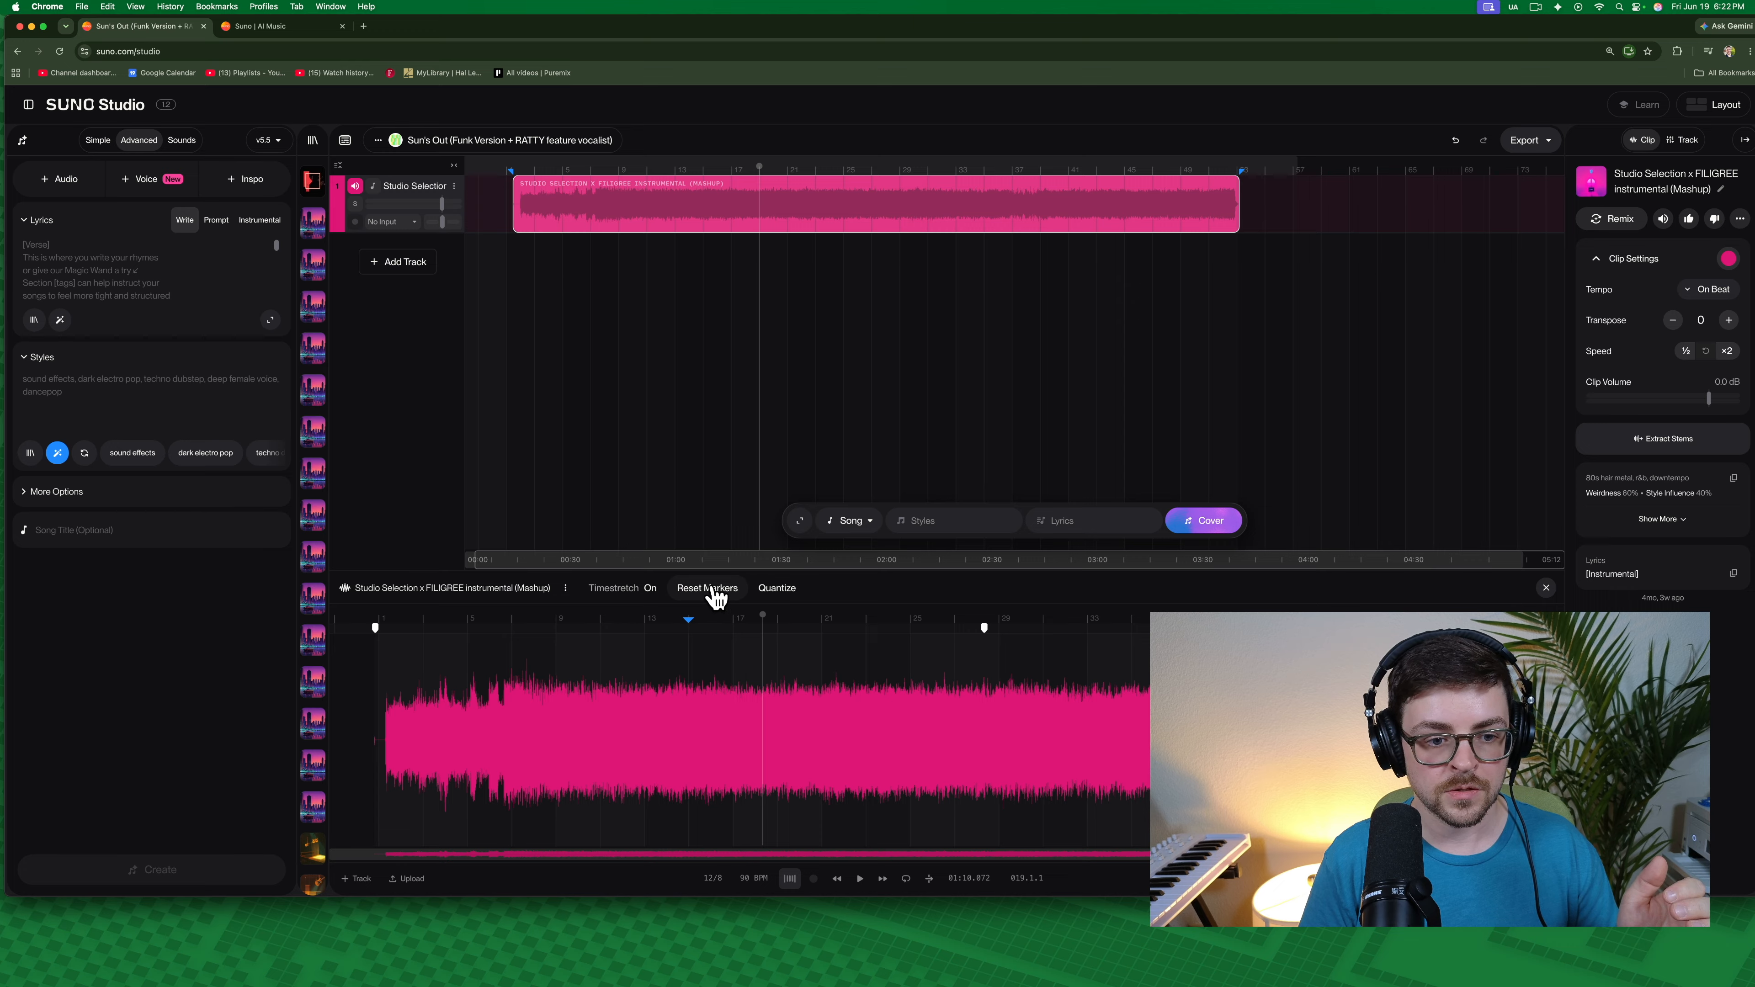
left_click(565, 588)
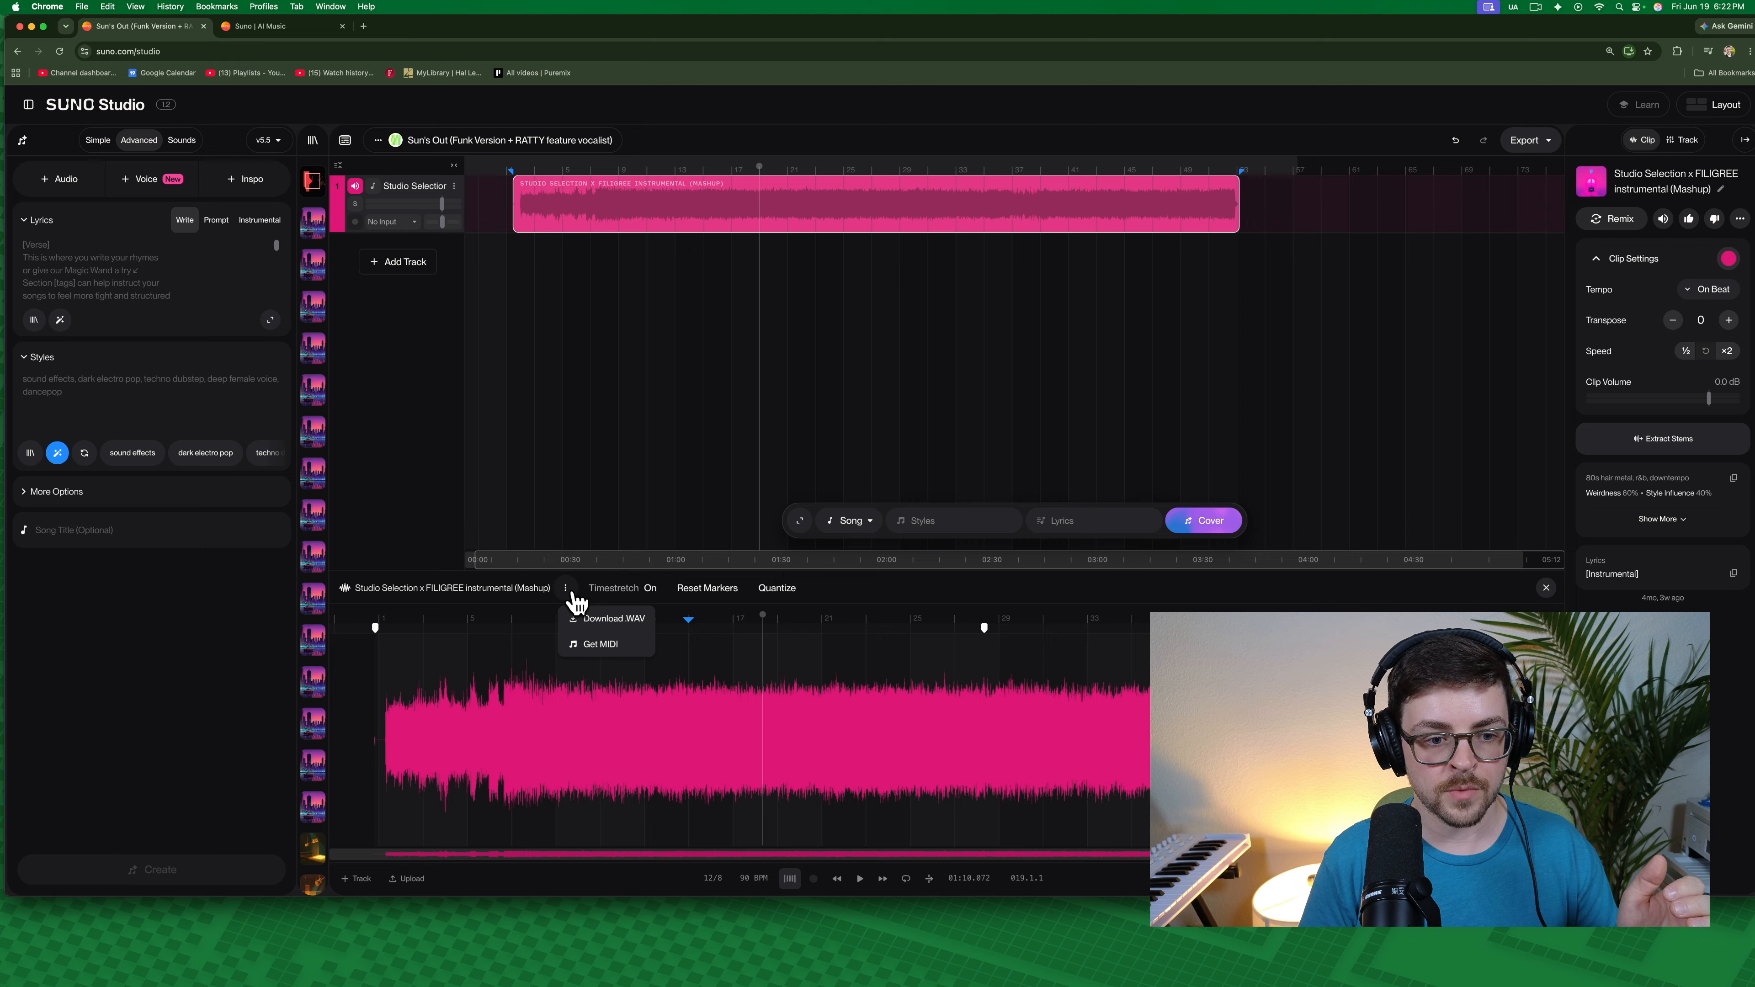
- Reset the clip's timestretch markers to Start and End, and reset them back to On Beat
left_click(713, 589)
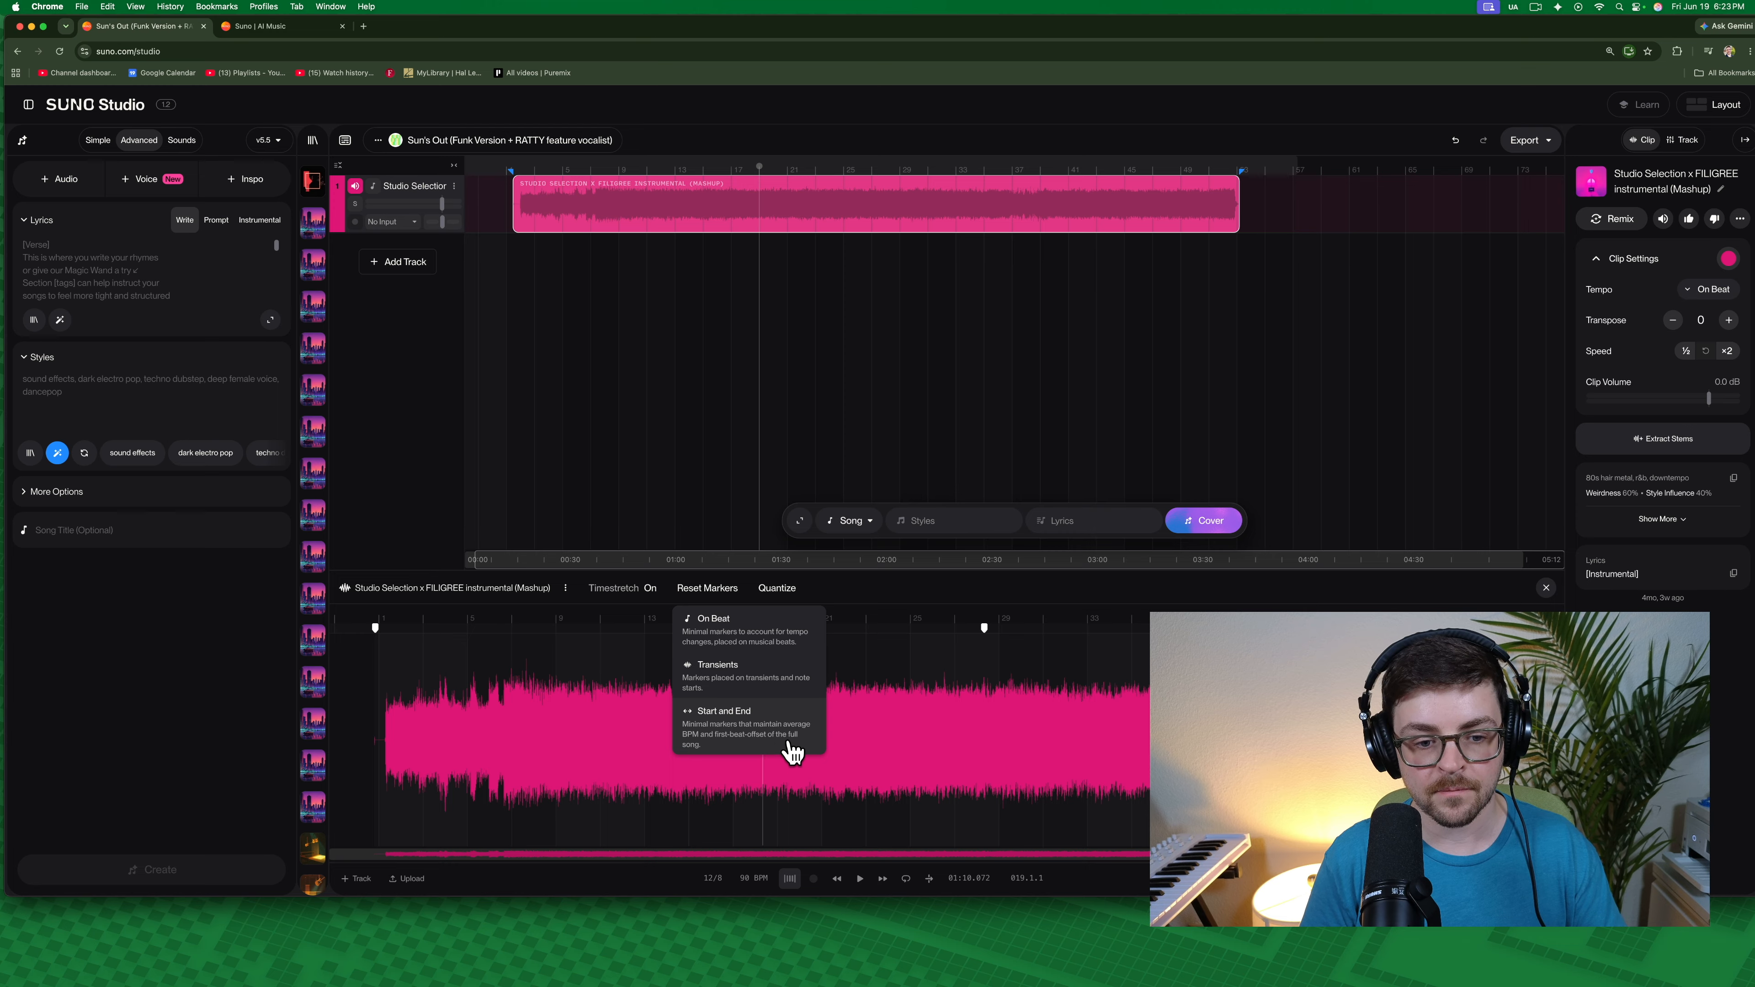
left_click(760, 742)
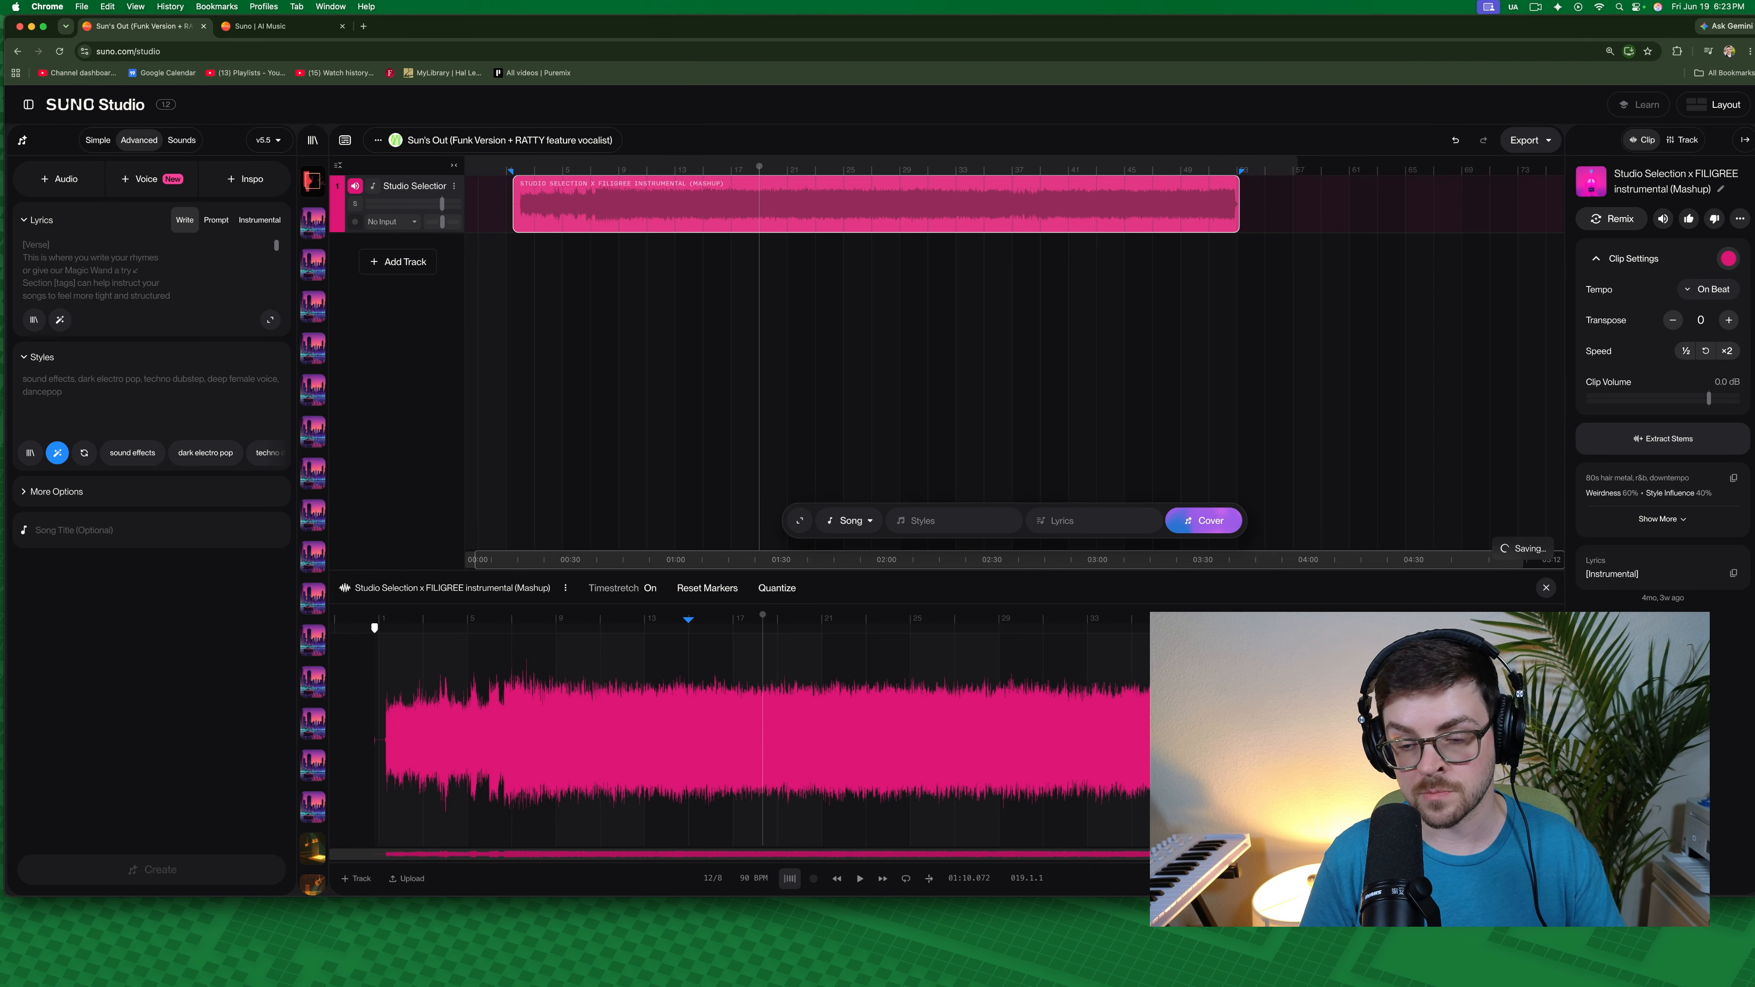
left_click(734, 589)
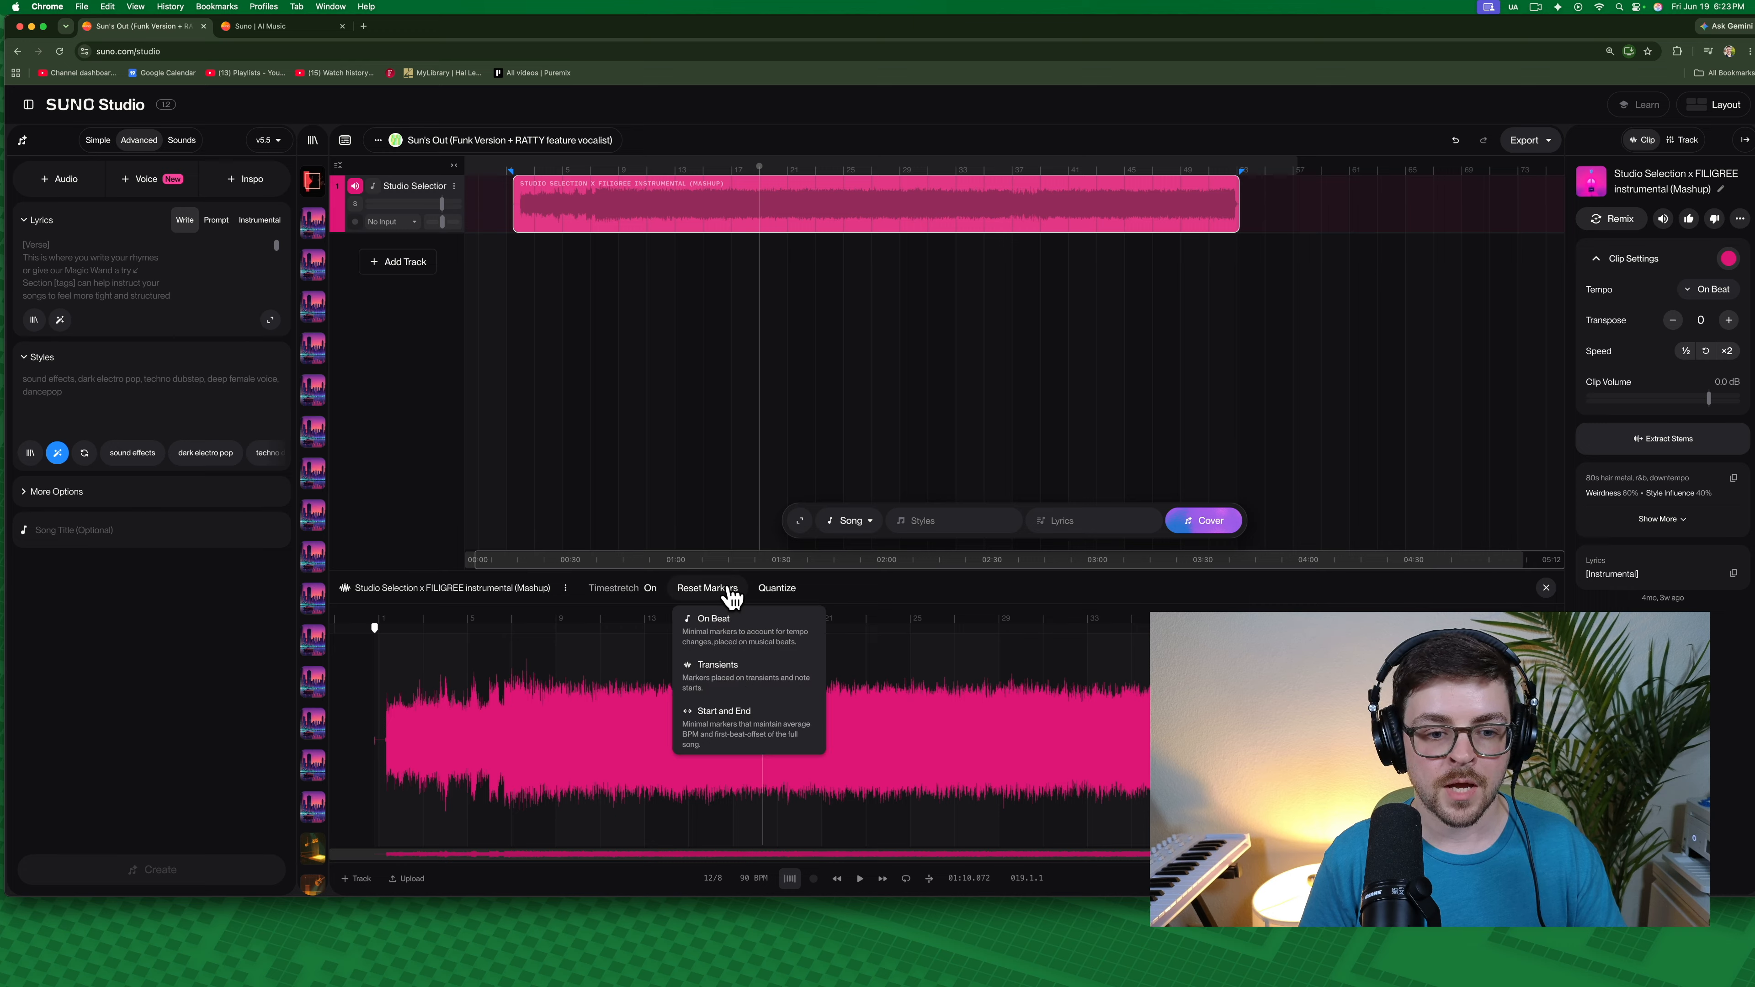
left_click(734, 627)
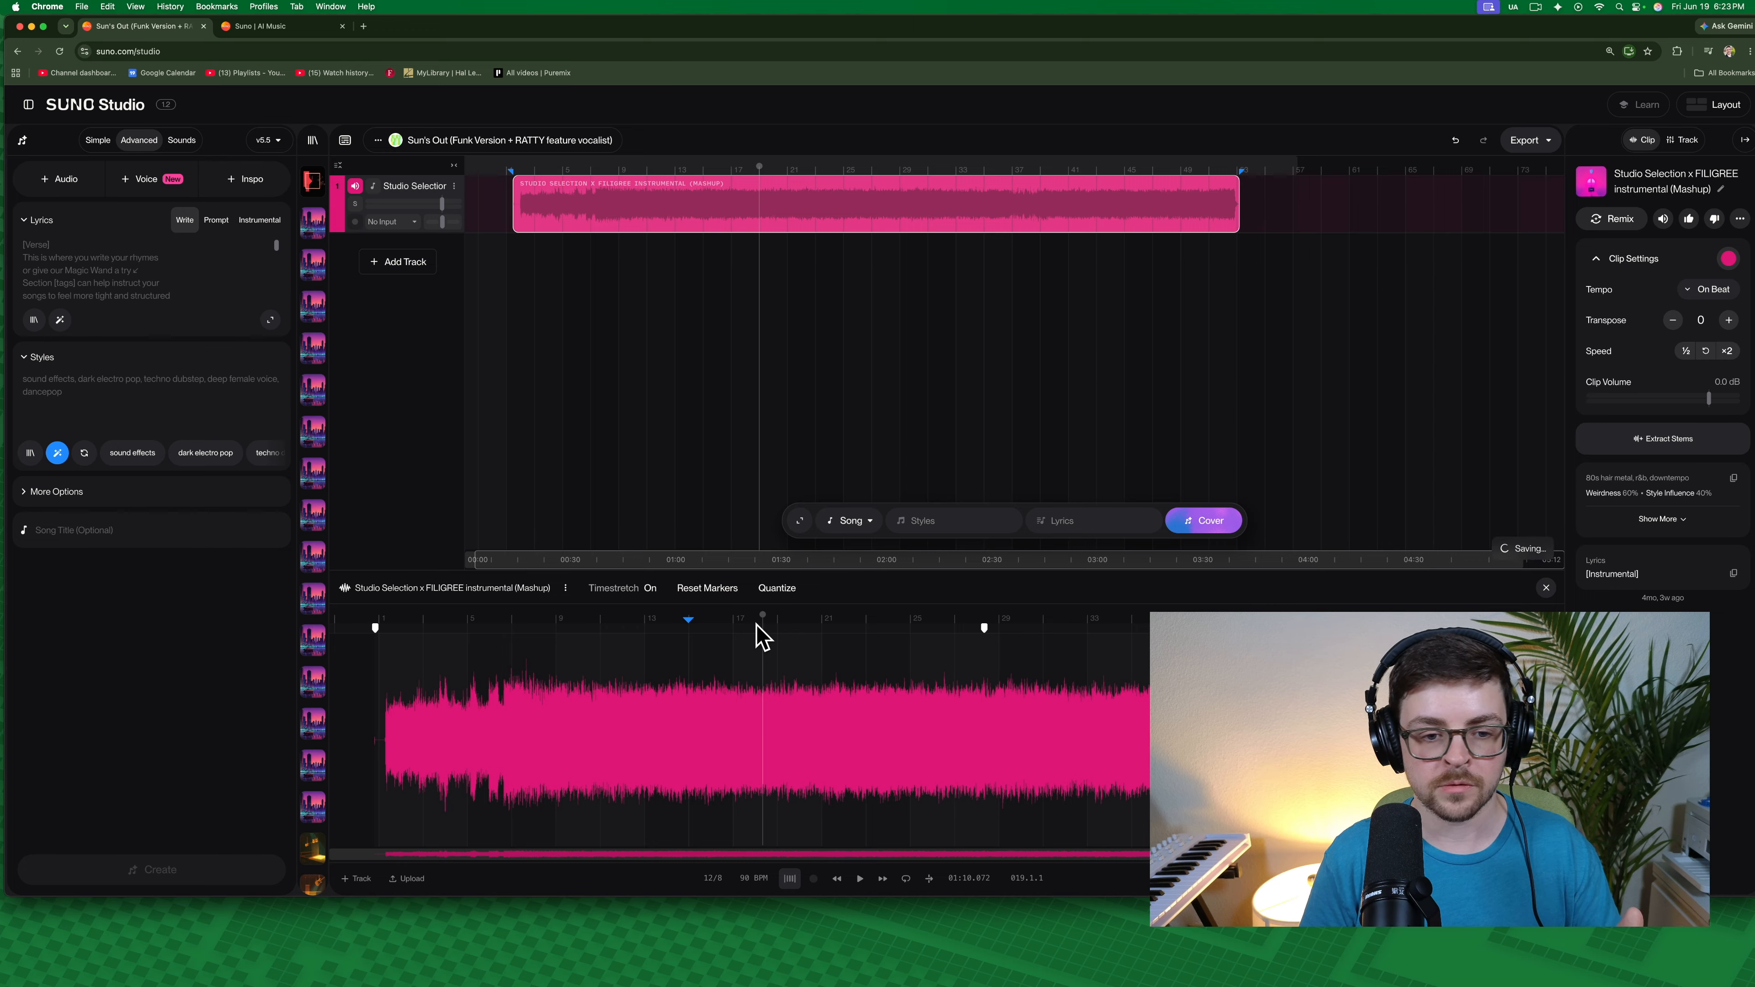
- Reset the mashup clip's timestretch markers to Transients and inspect the individual markers around 1:23
left_click(711, 597)
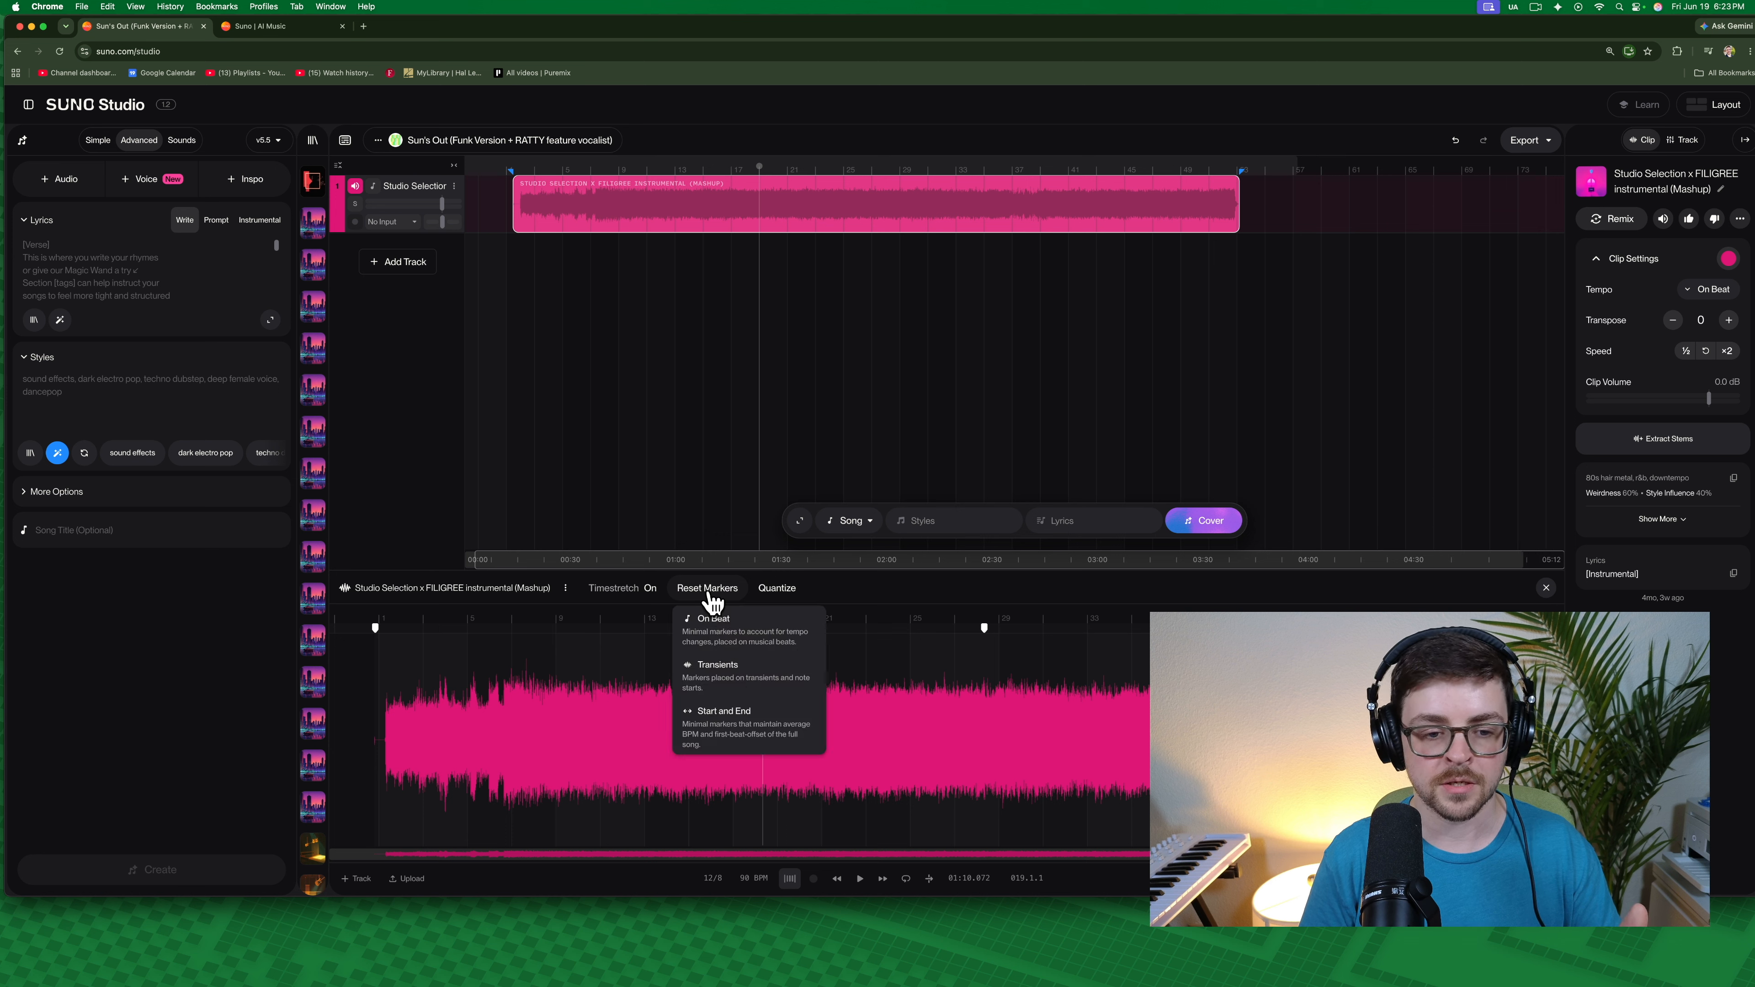
left_click(717, 673)
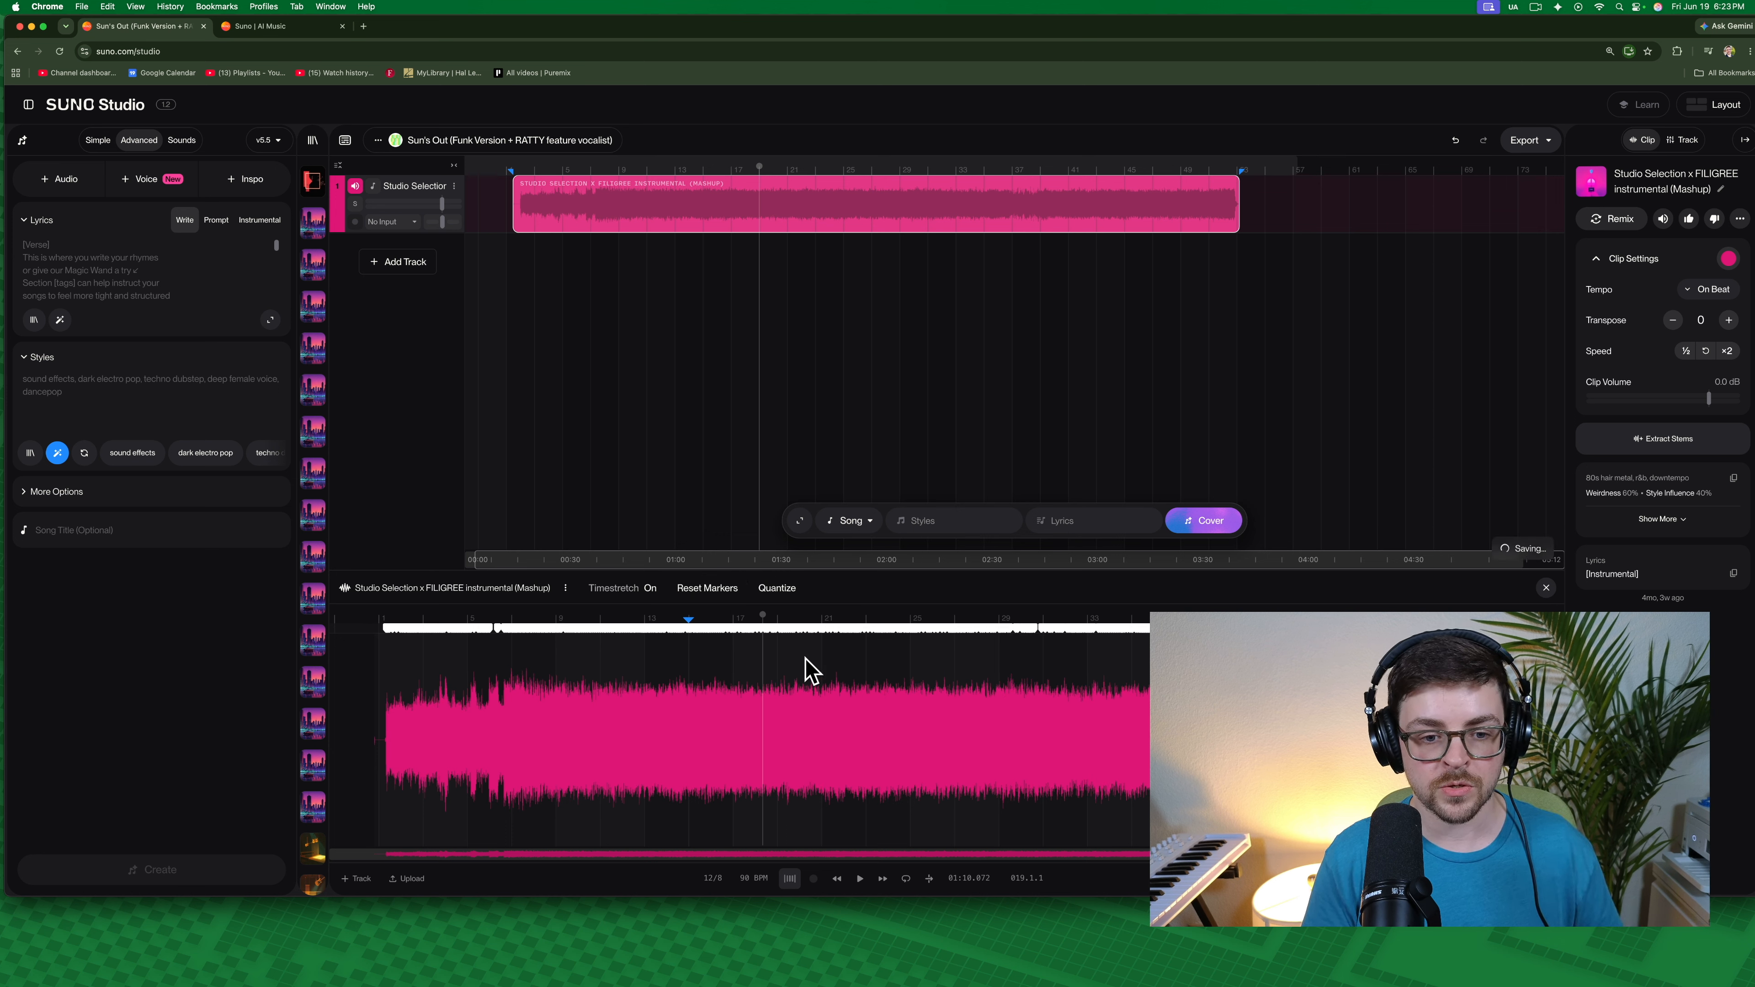
left_click(834, 658)
scroll(836, 665, "up", 5)
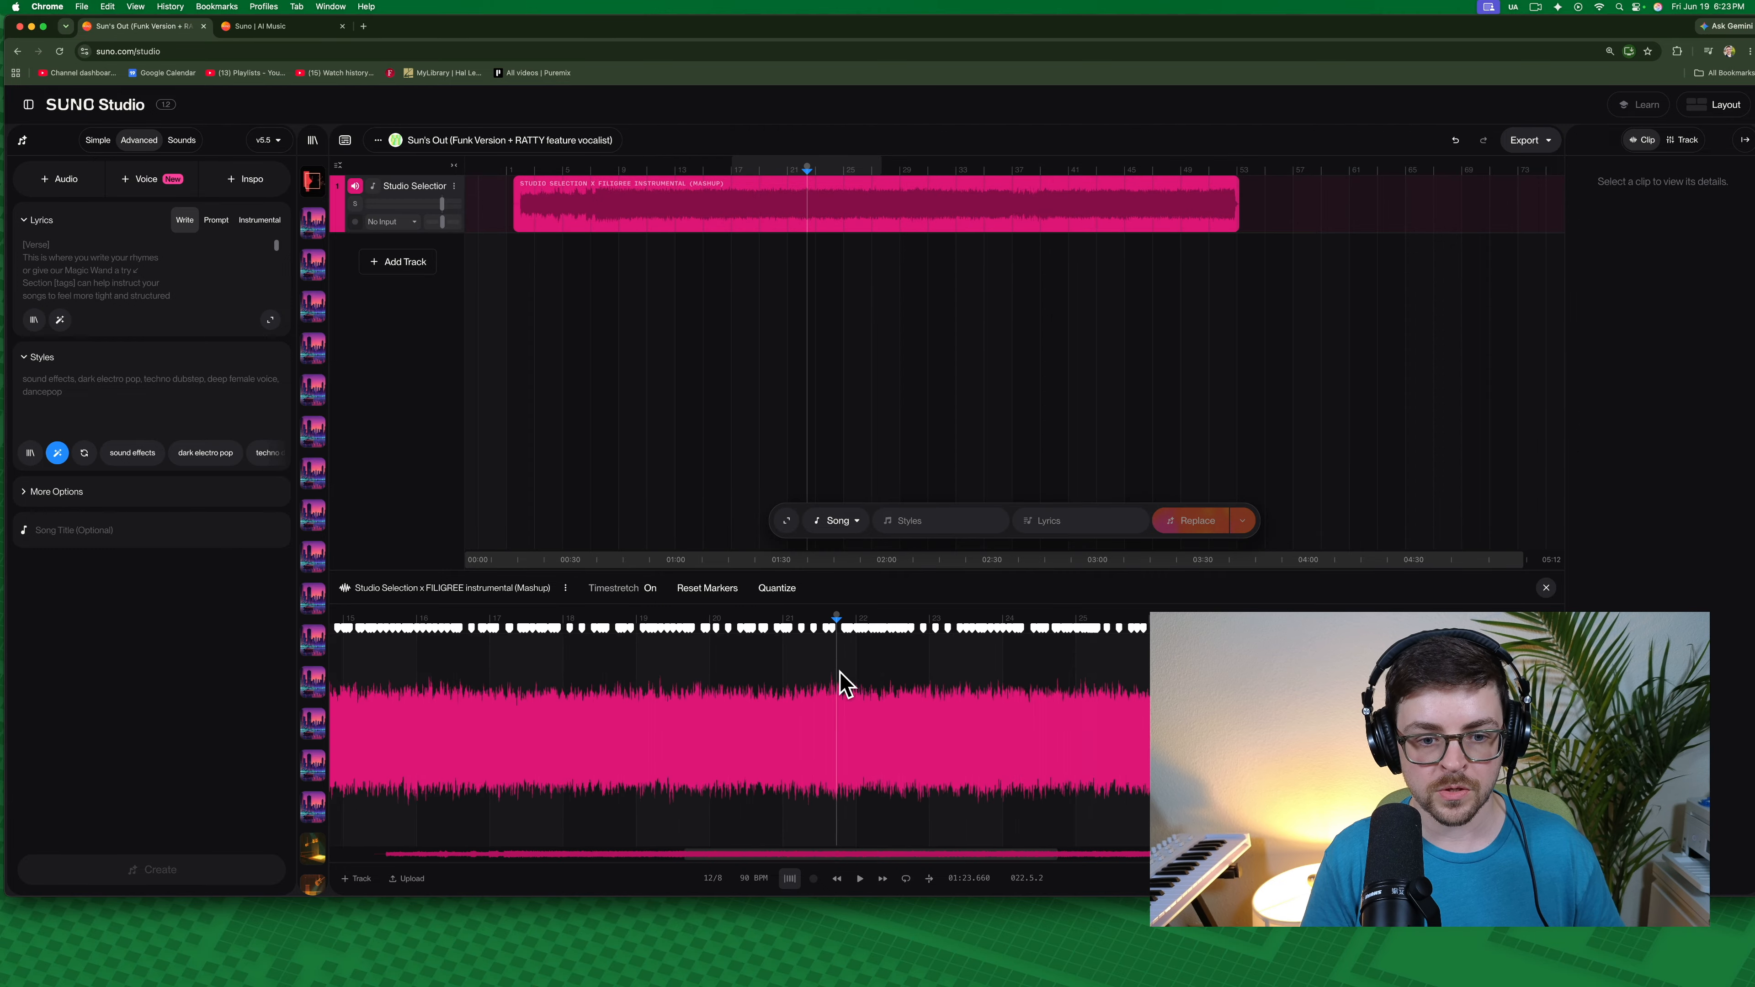
scroll(836, 674, "up", 6)
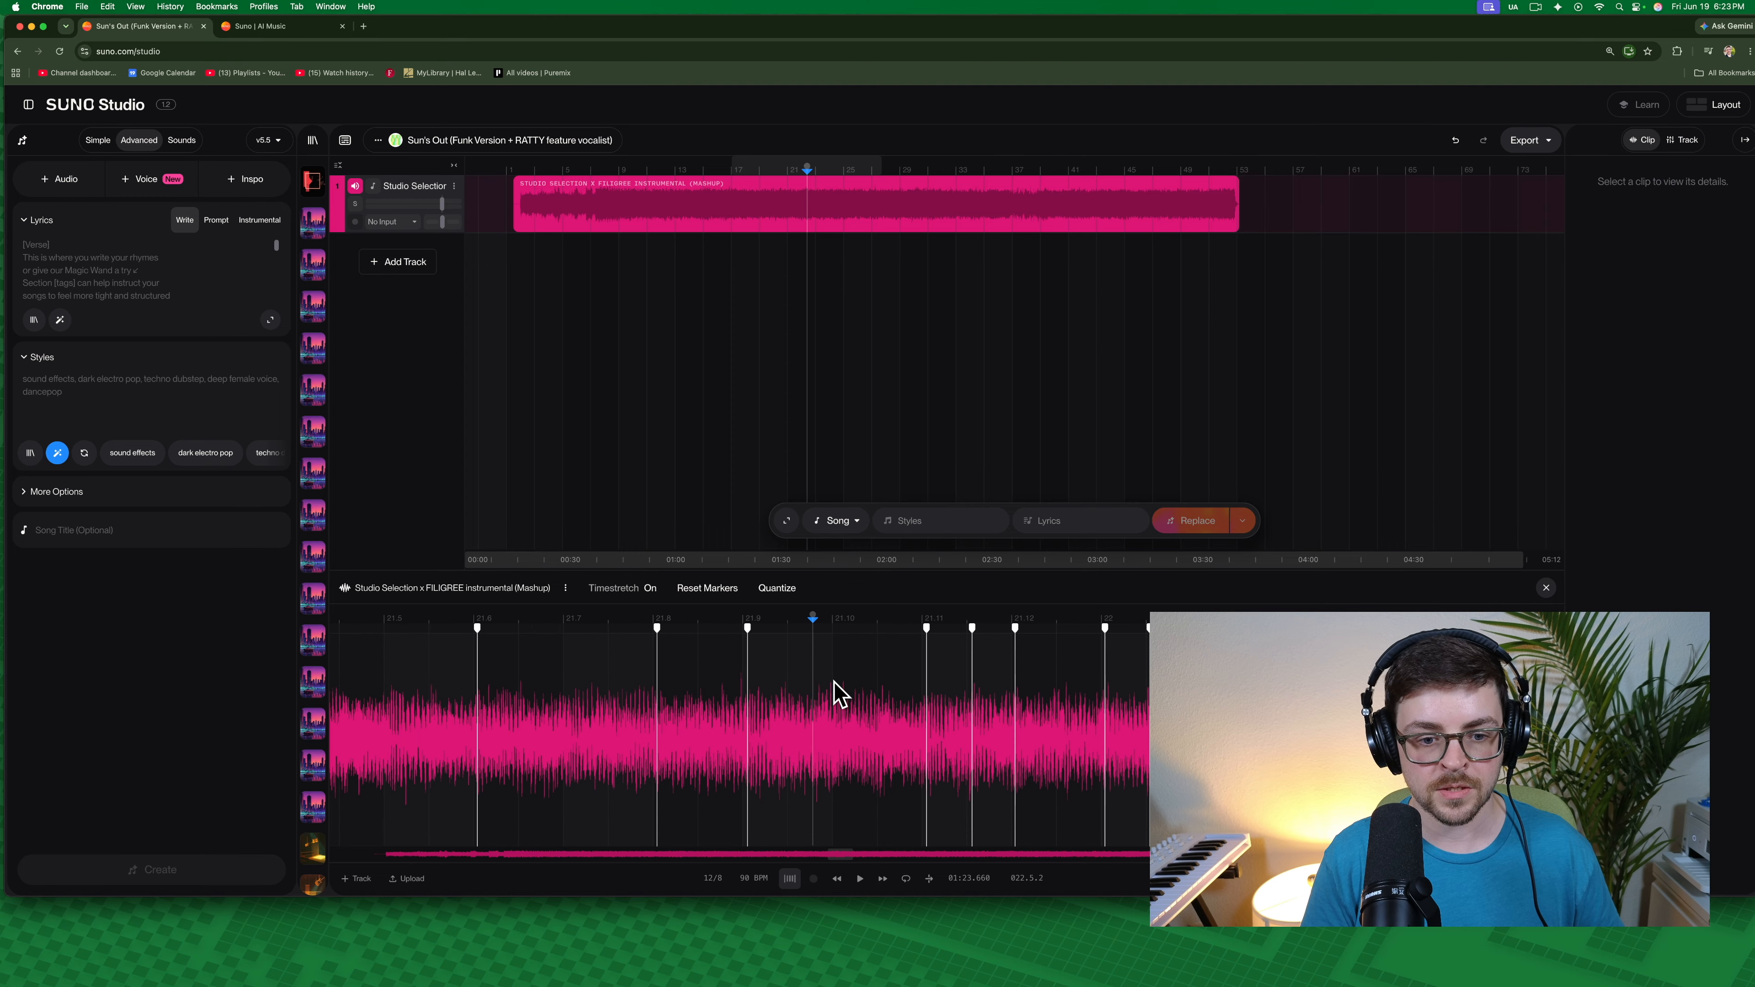
scroll(781, 690, "up", 3)
scroll(778, 705, "down", 15)
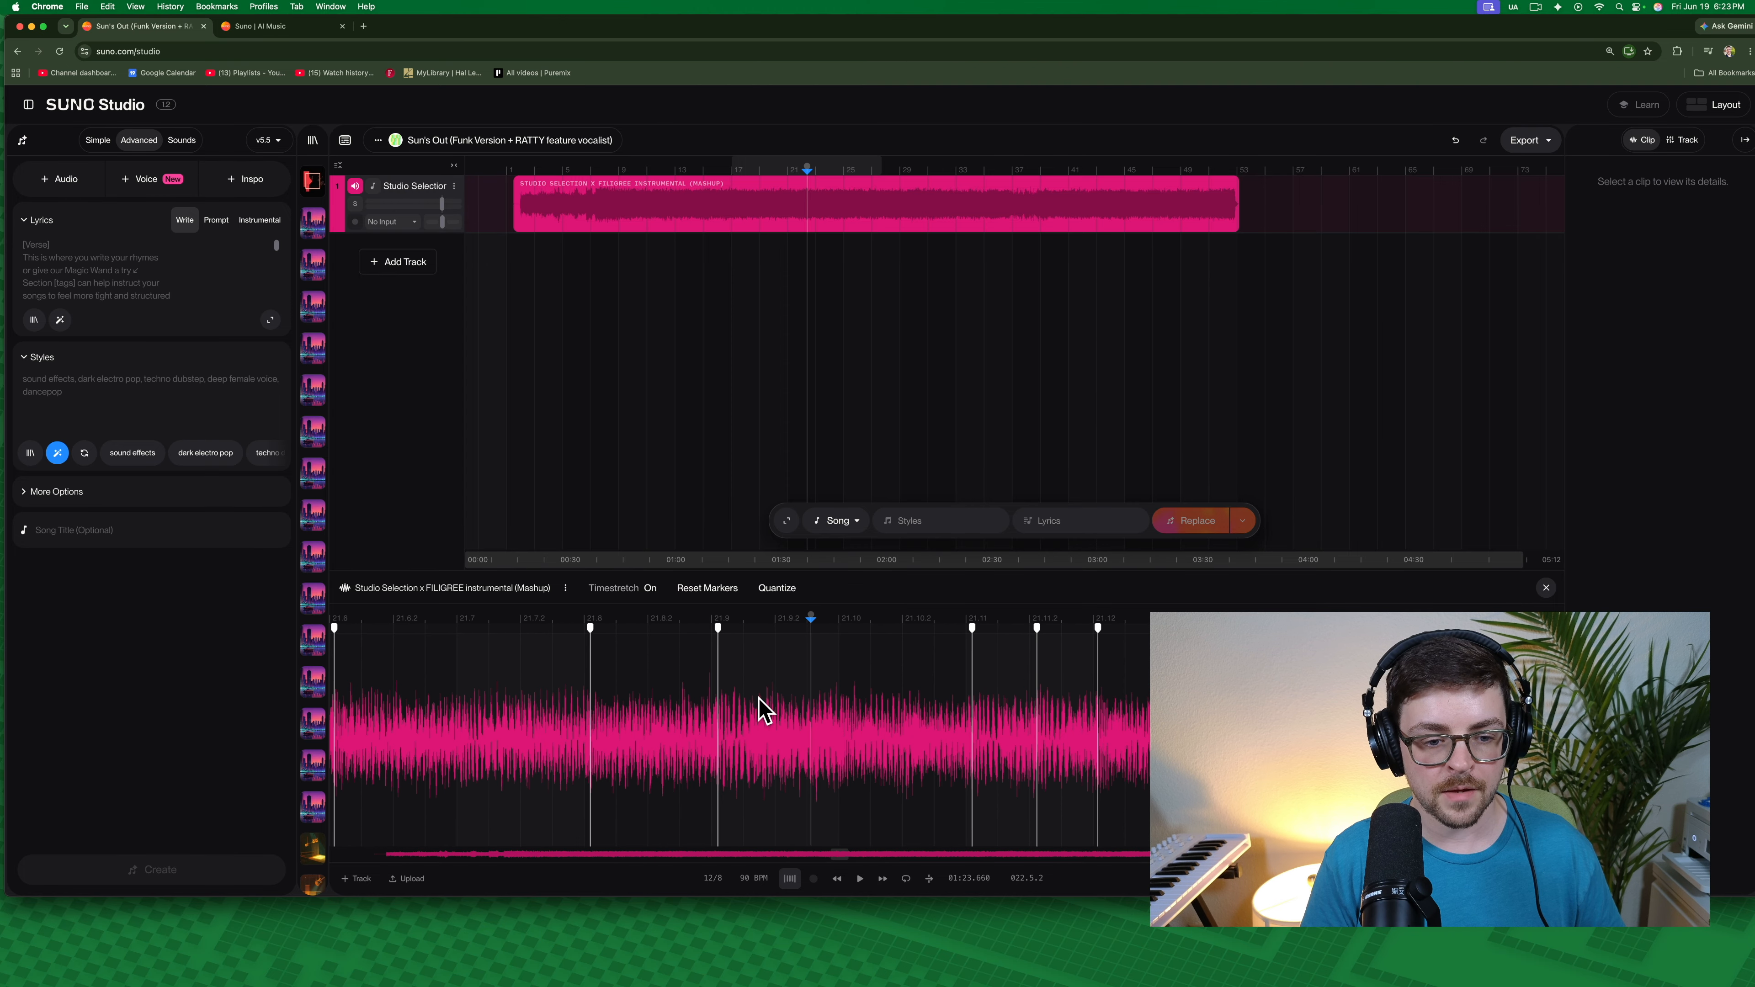
- Play a section of the clip from about 1:00 while checking the time signature options, and stop playback
left_click(705, 671)
key("space")
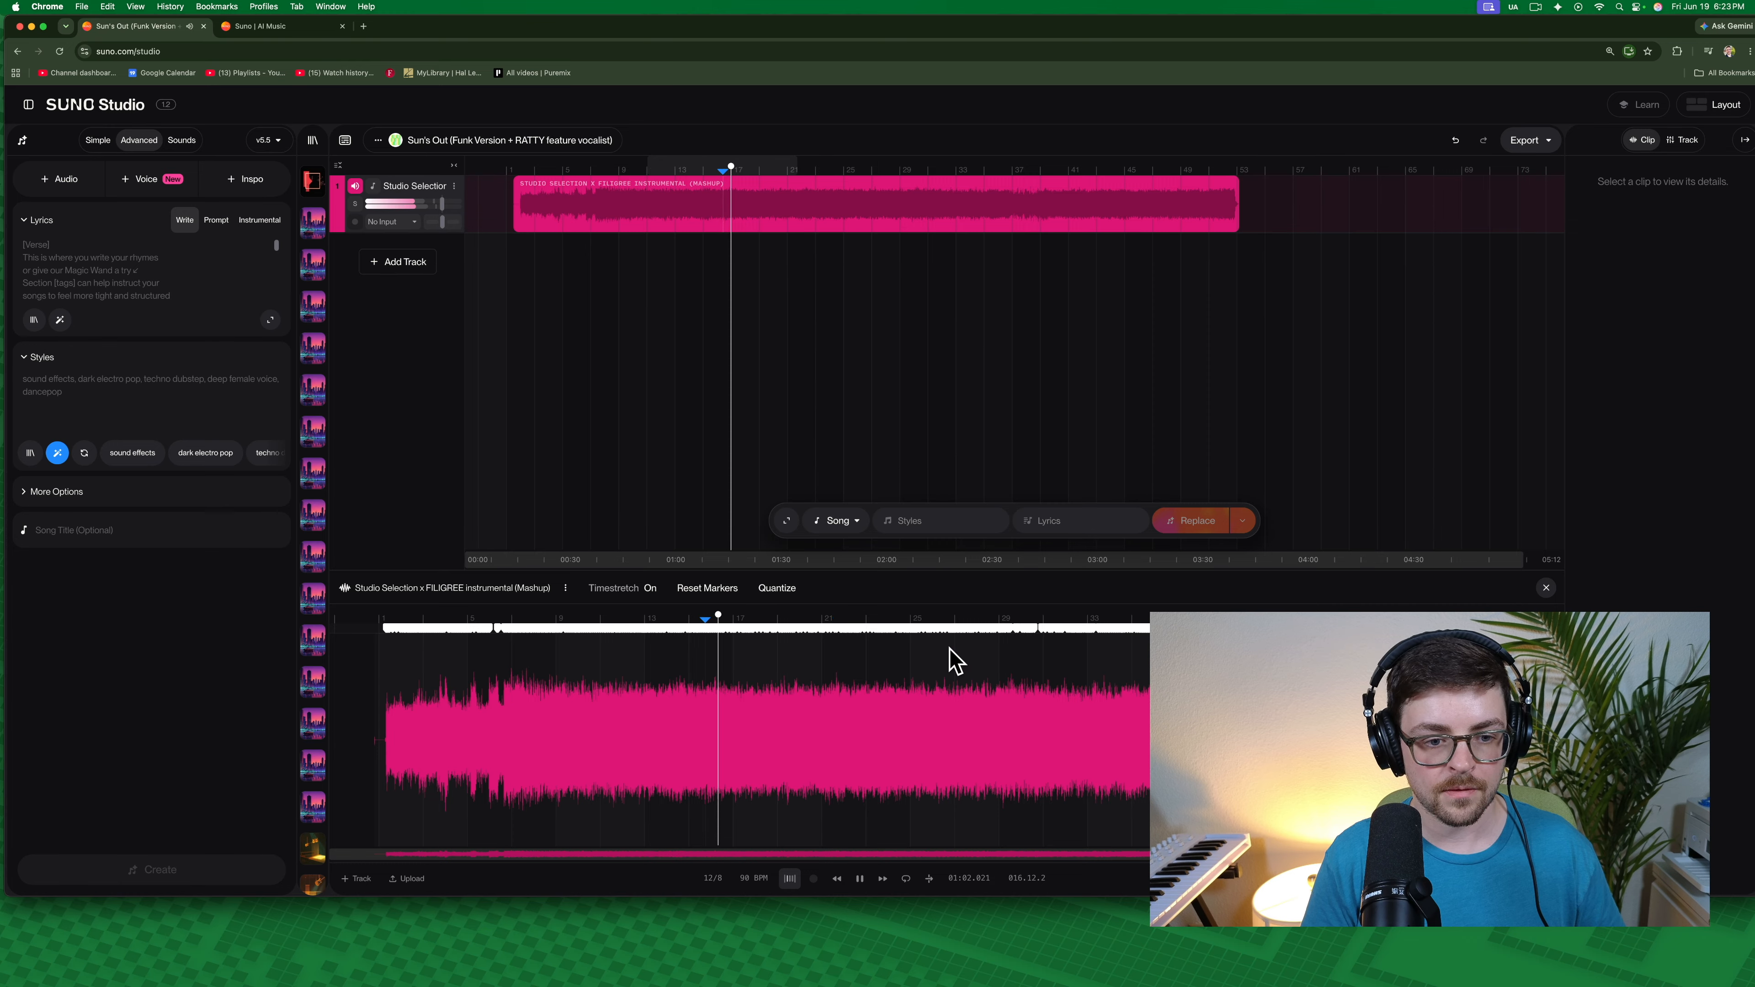
scroll(757, 684, "up", 15)
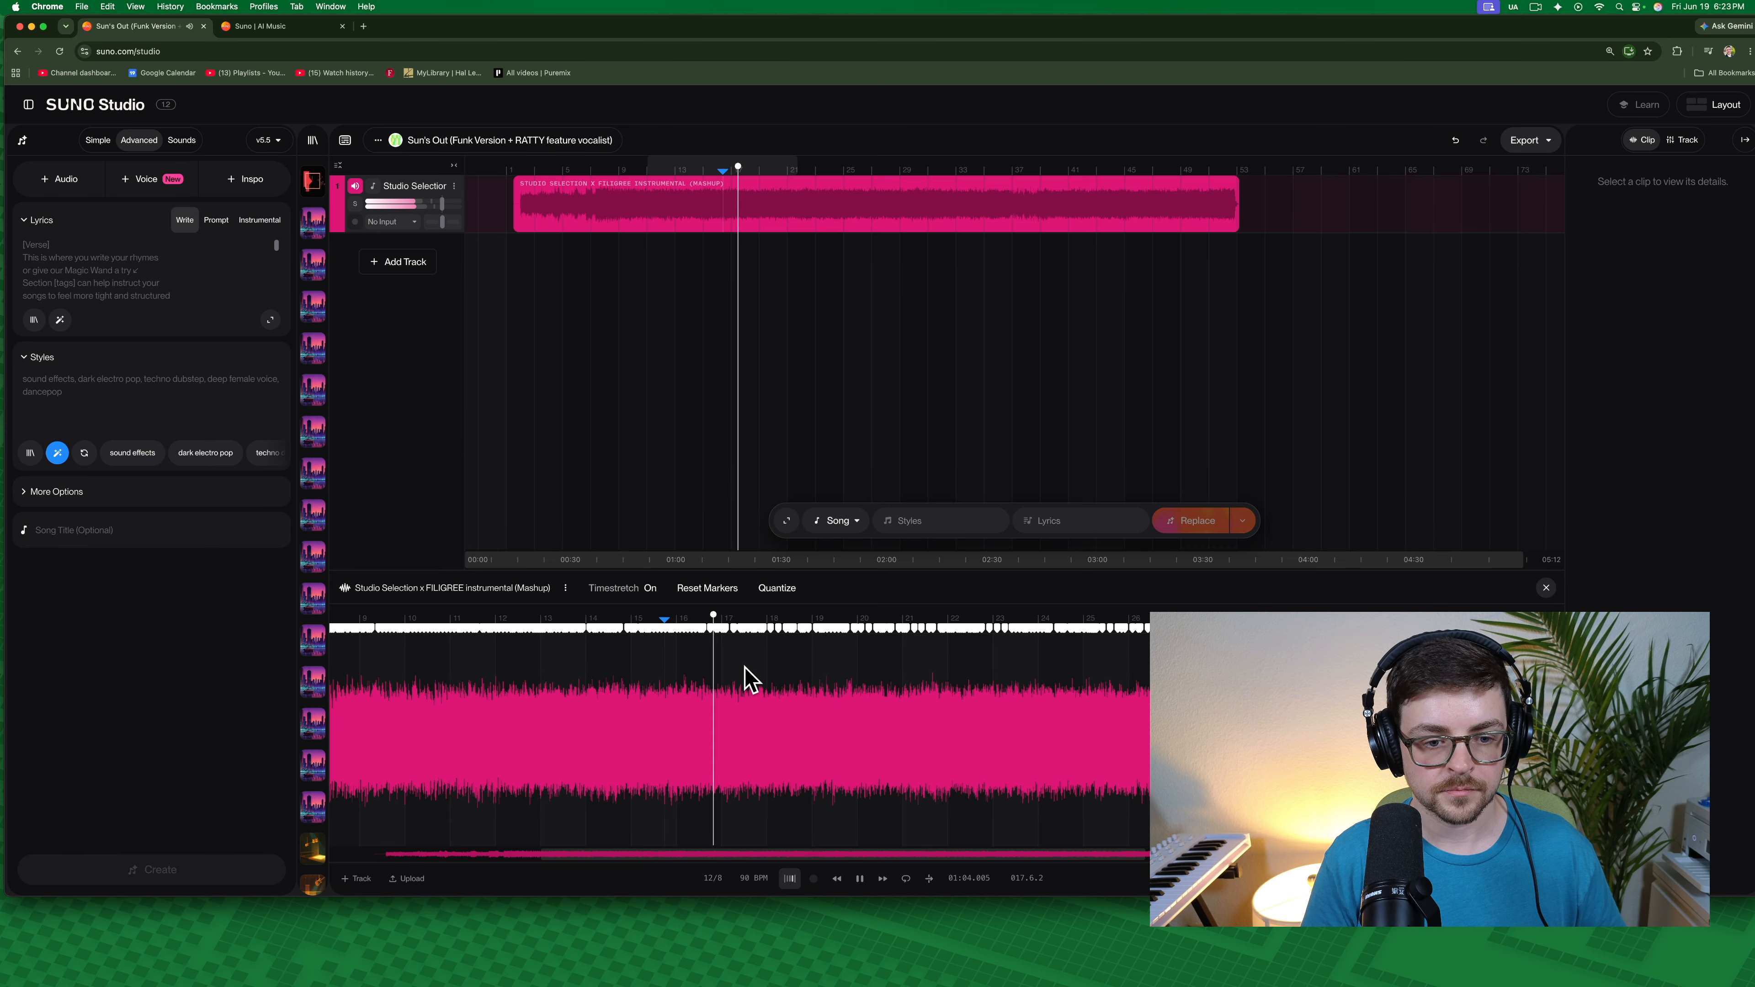
left_click(713, 878)
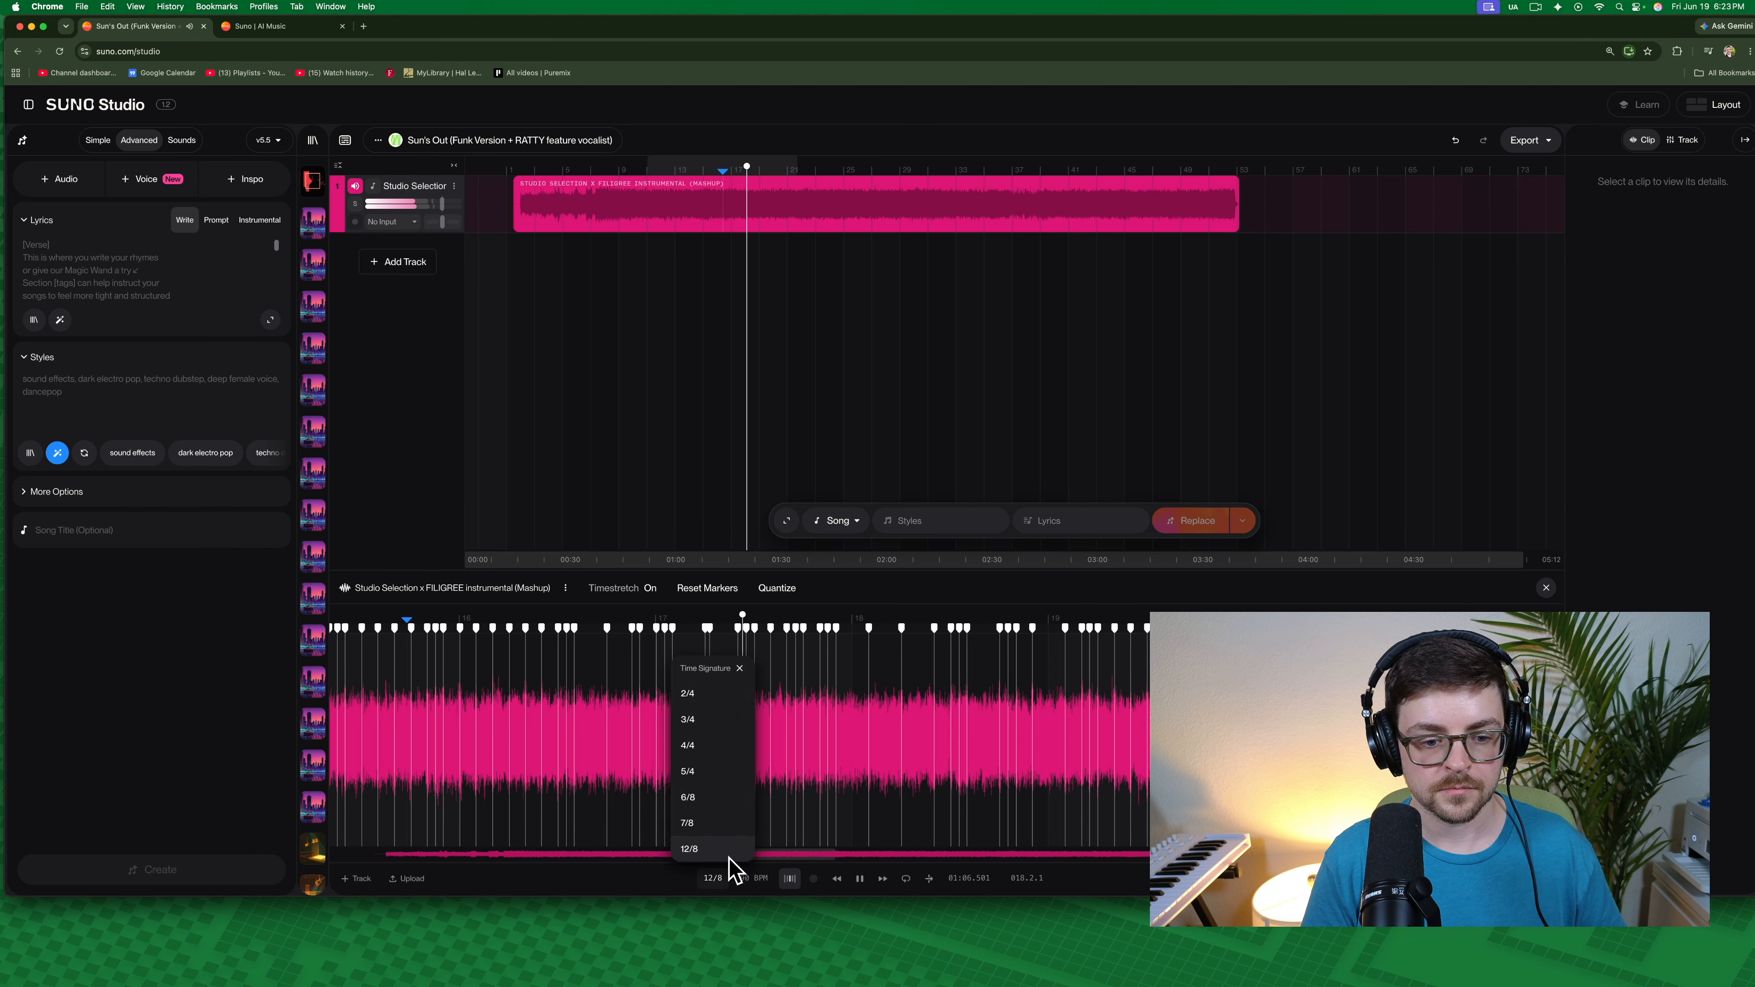
left_click(883, 716)
key("space")
- Stretch the audio by moving the transient marker near 17.12 to just past bar 18
scroll(800, 710, "up", 1)
scroll(802, 719, "up", 5)
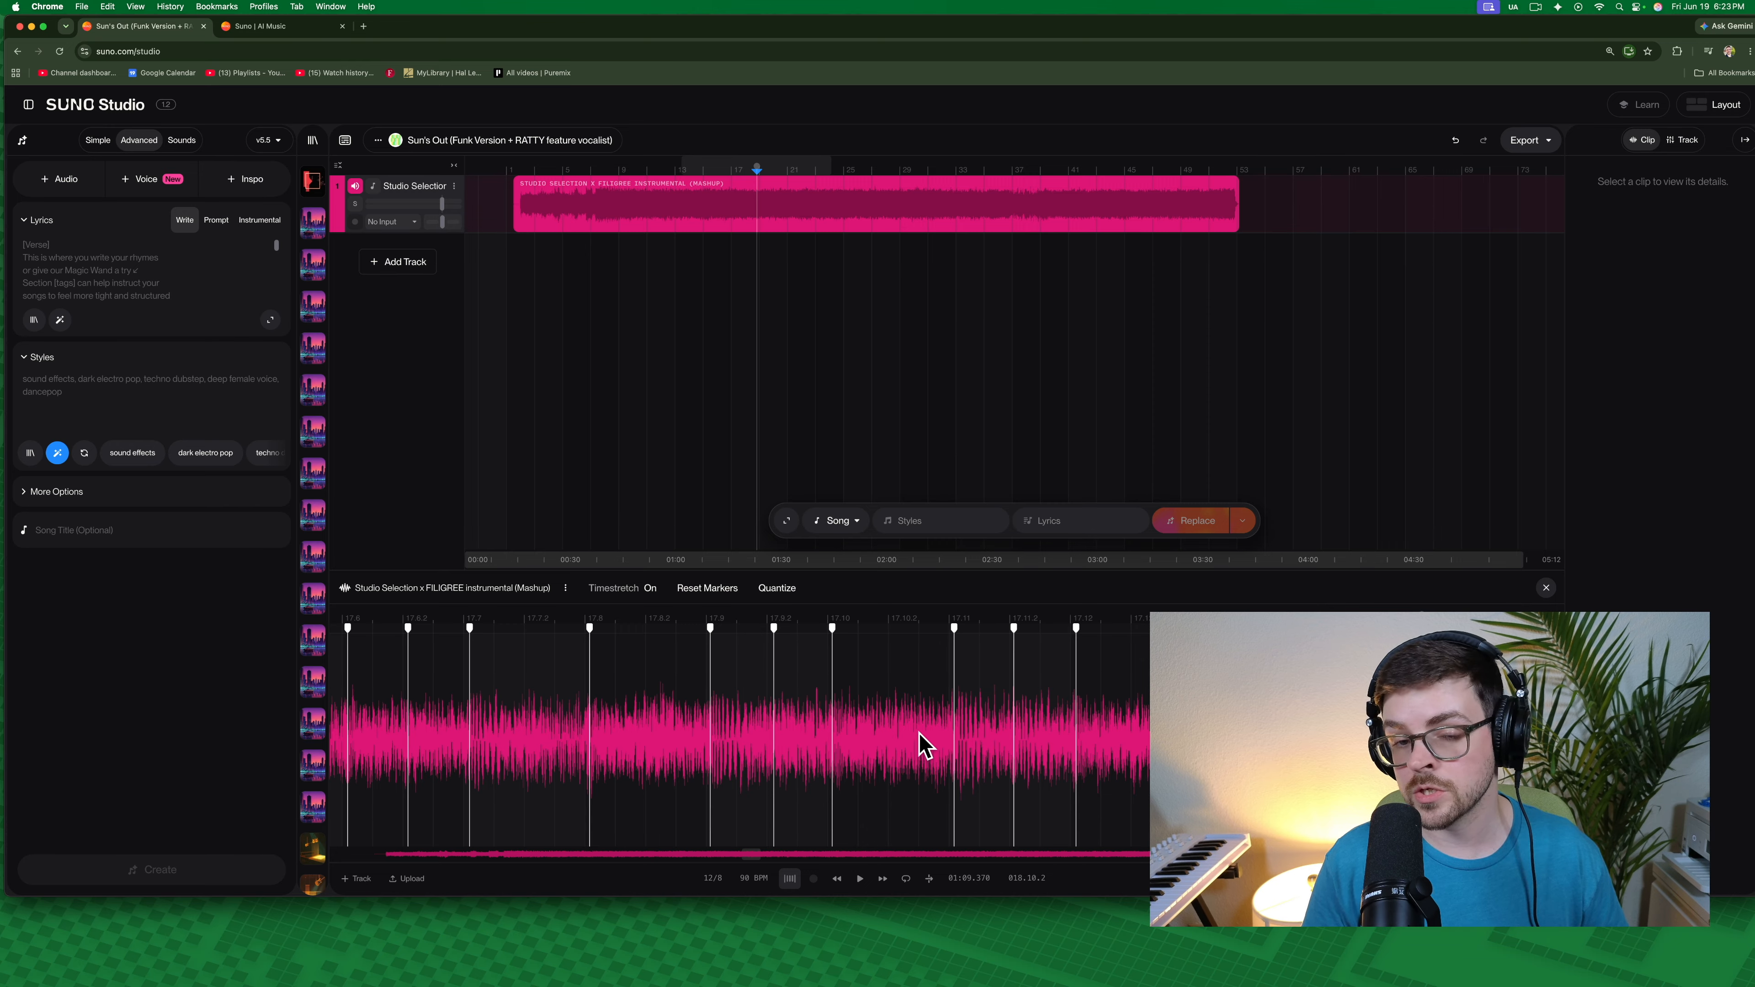
scroll(916, 741, "down", 3)
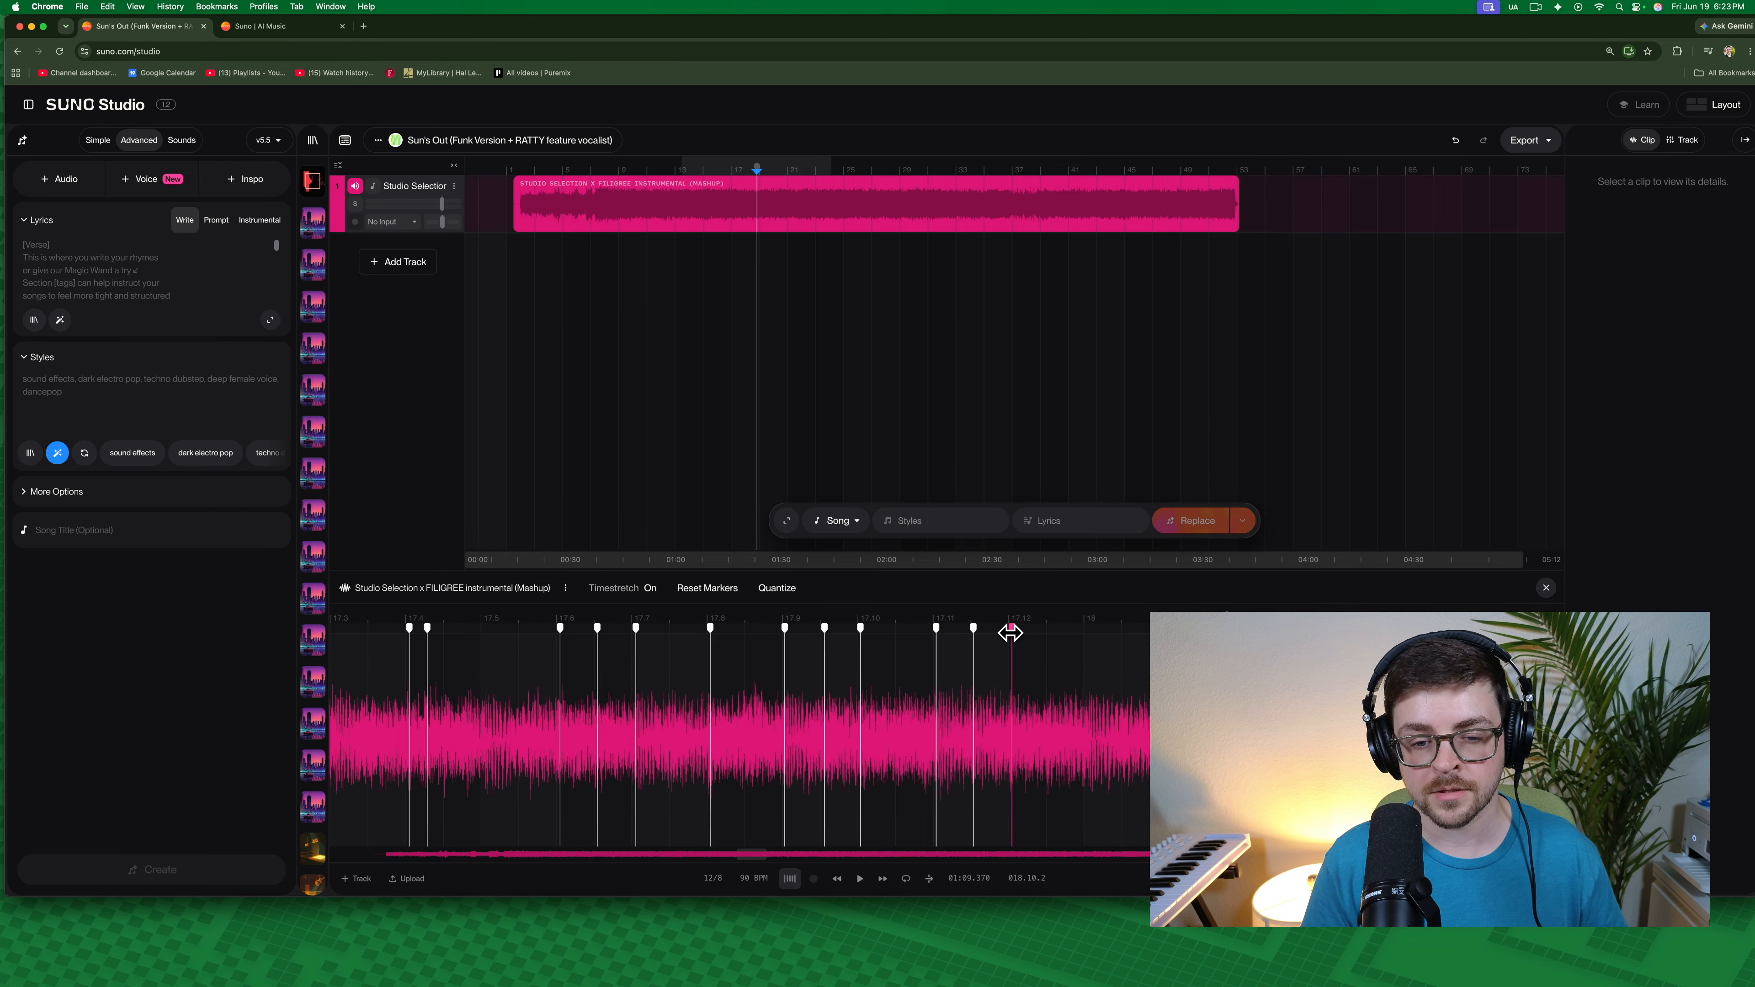
scroll(1030, 658, "right", 2)
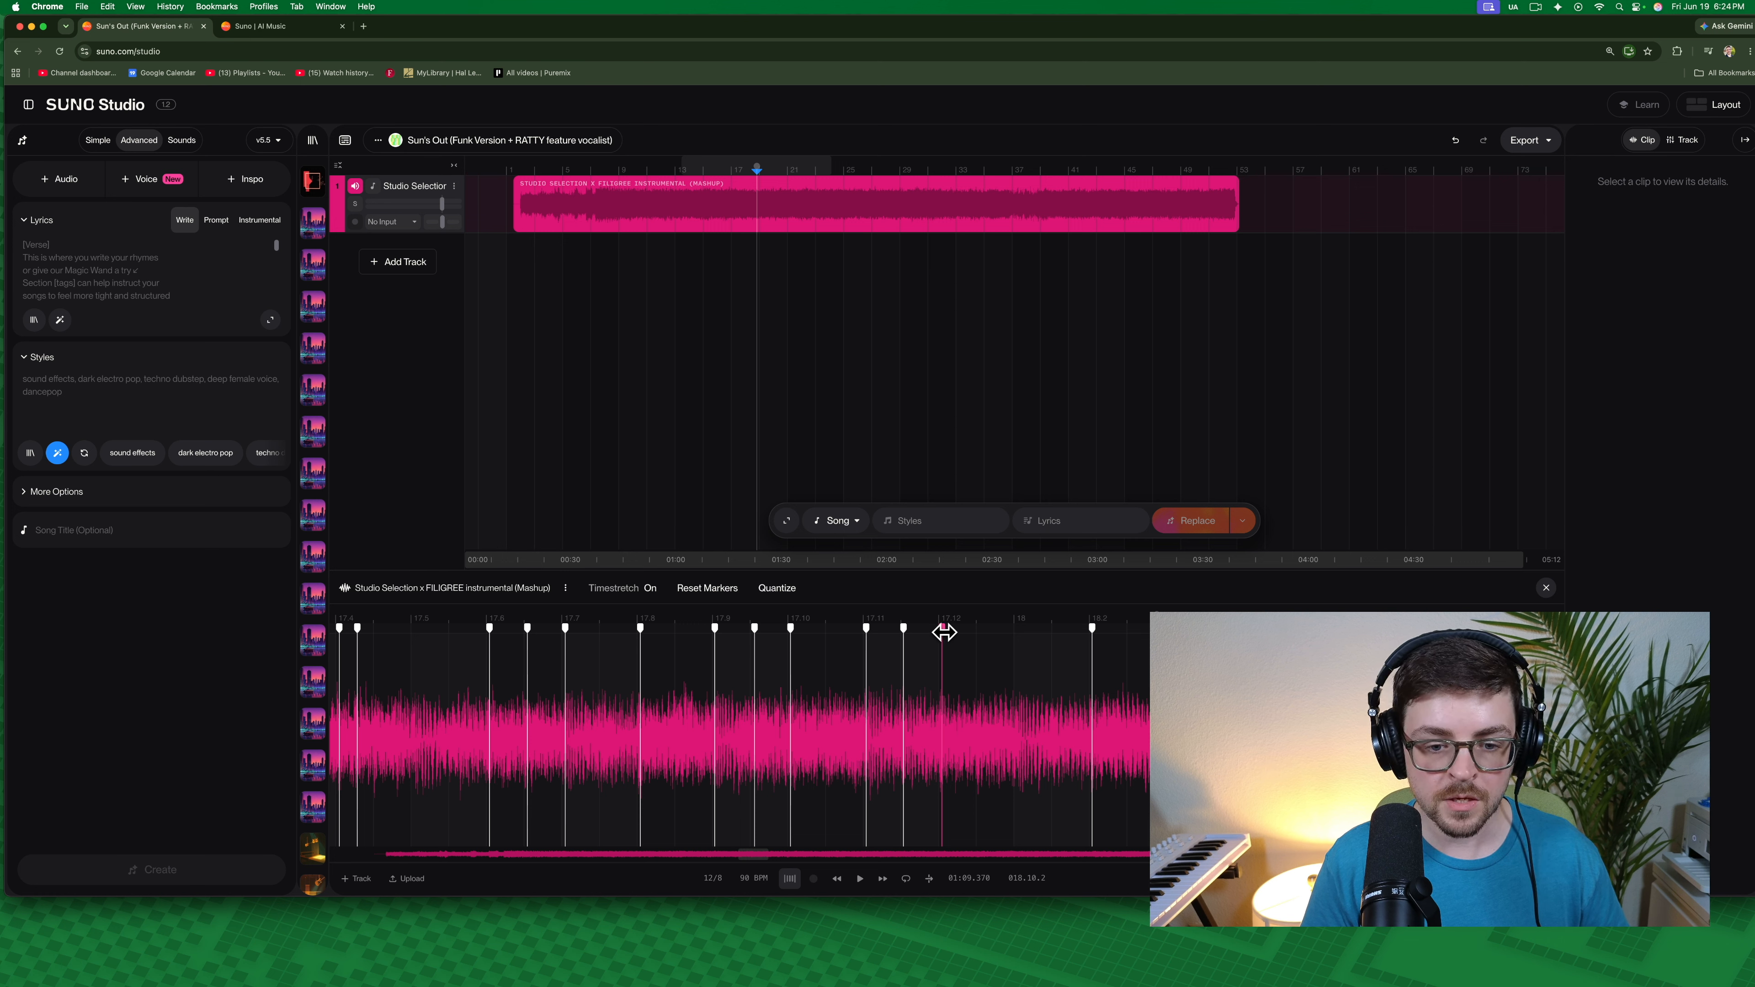
left_click(805, 640)
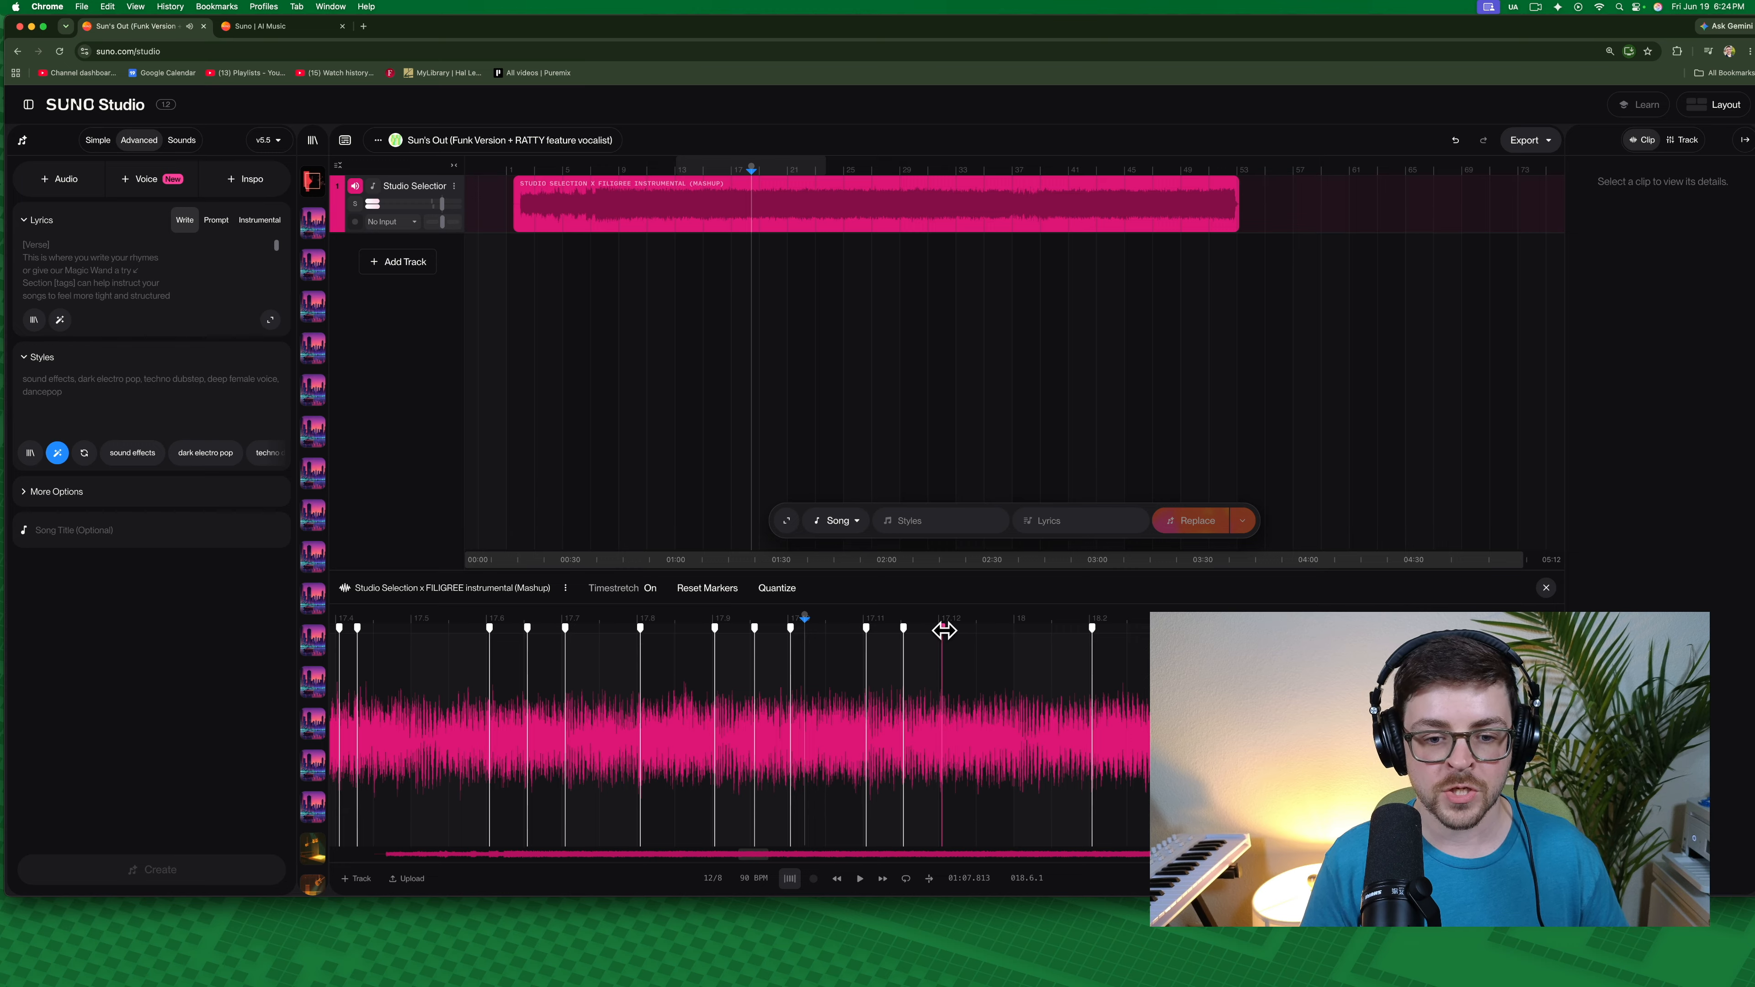
left_click_drag(944, 631, 1031, 632)
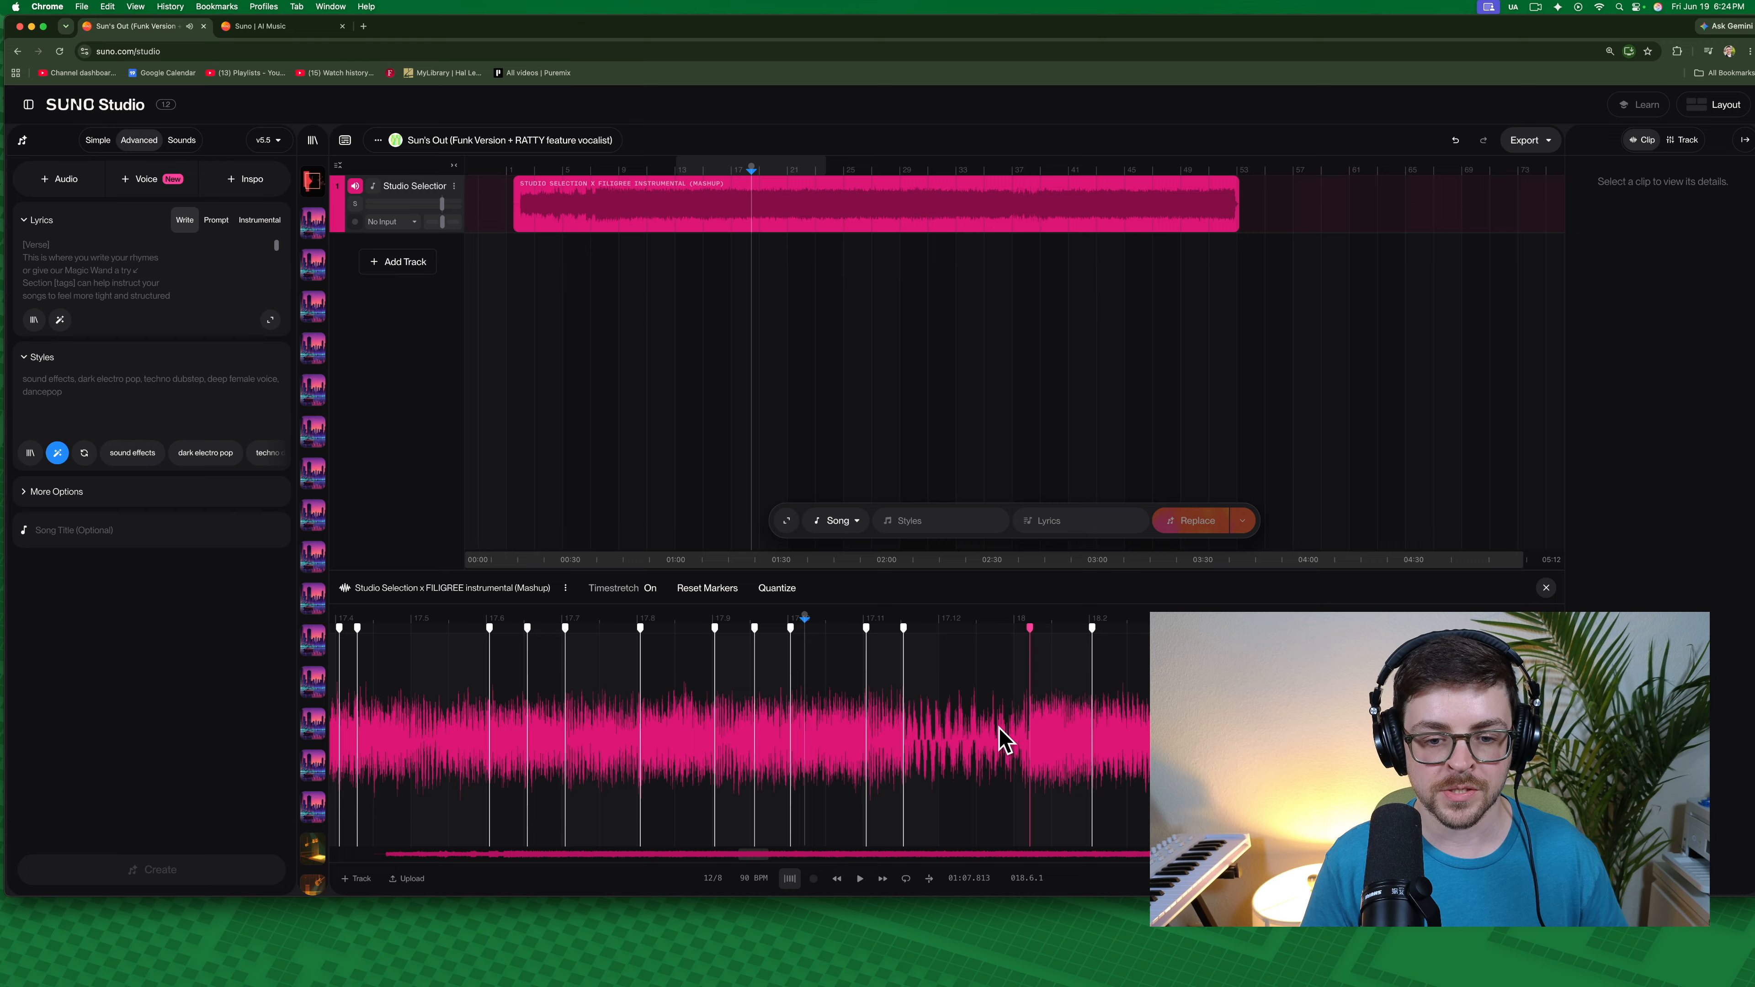
- Play the stretched section from about 1:07.5 and reset the clip's markers to Transients
left_click(729, 668)
key("space")
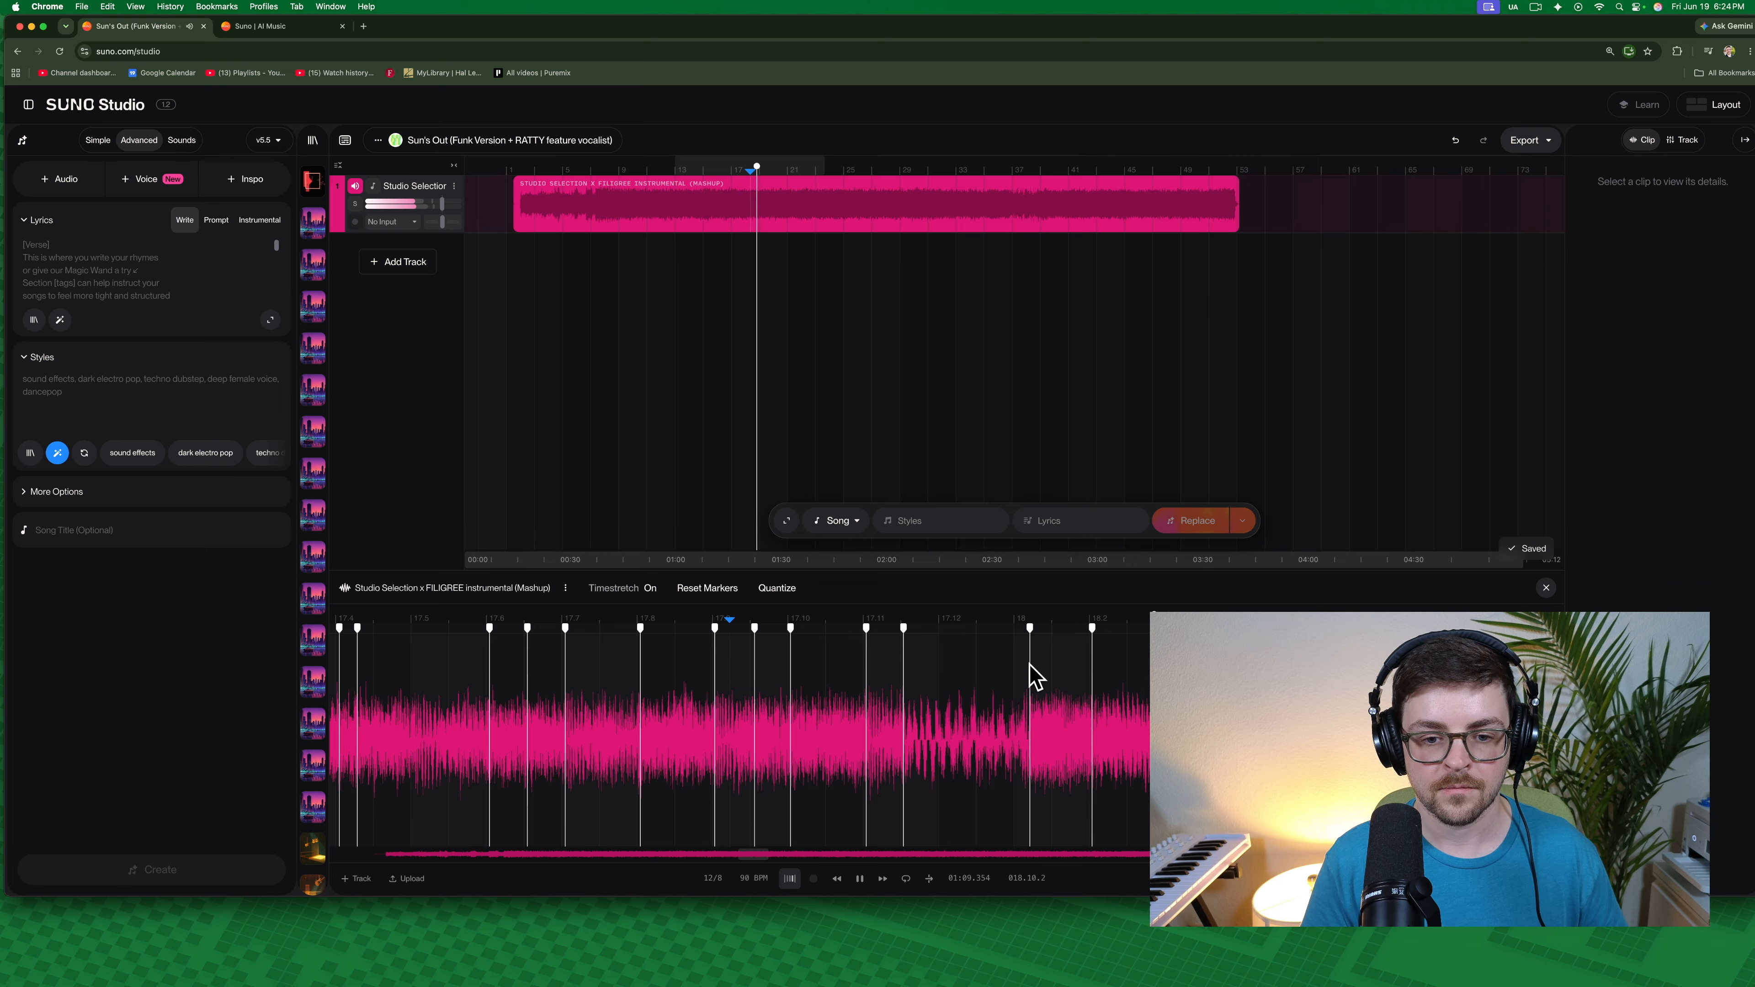
key("space")
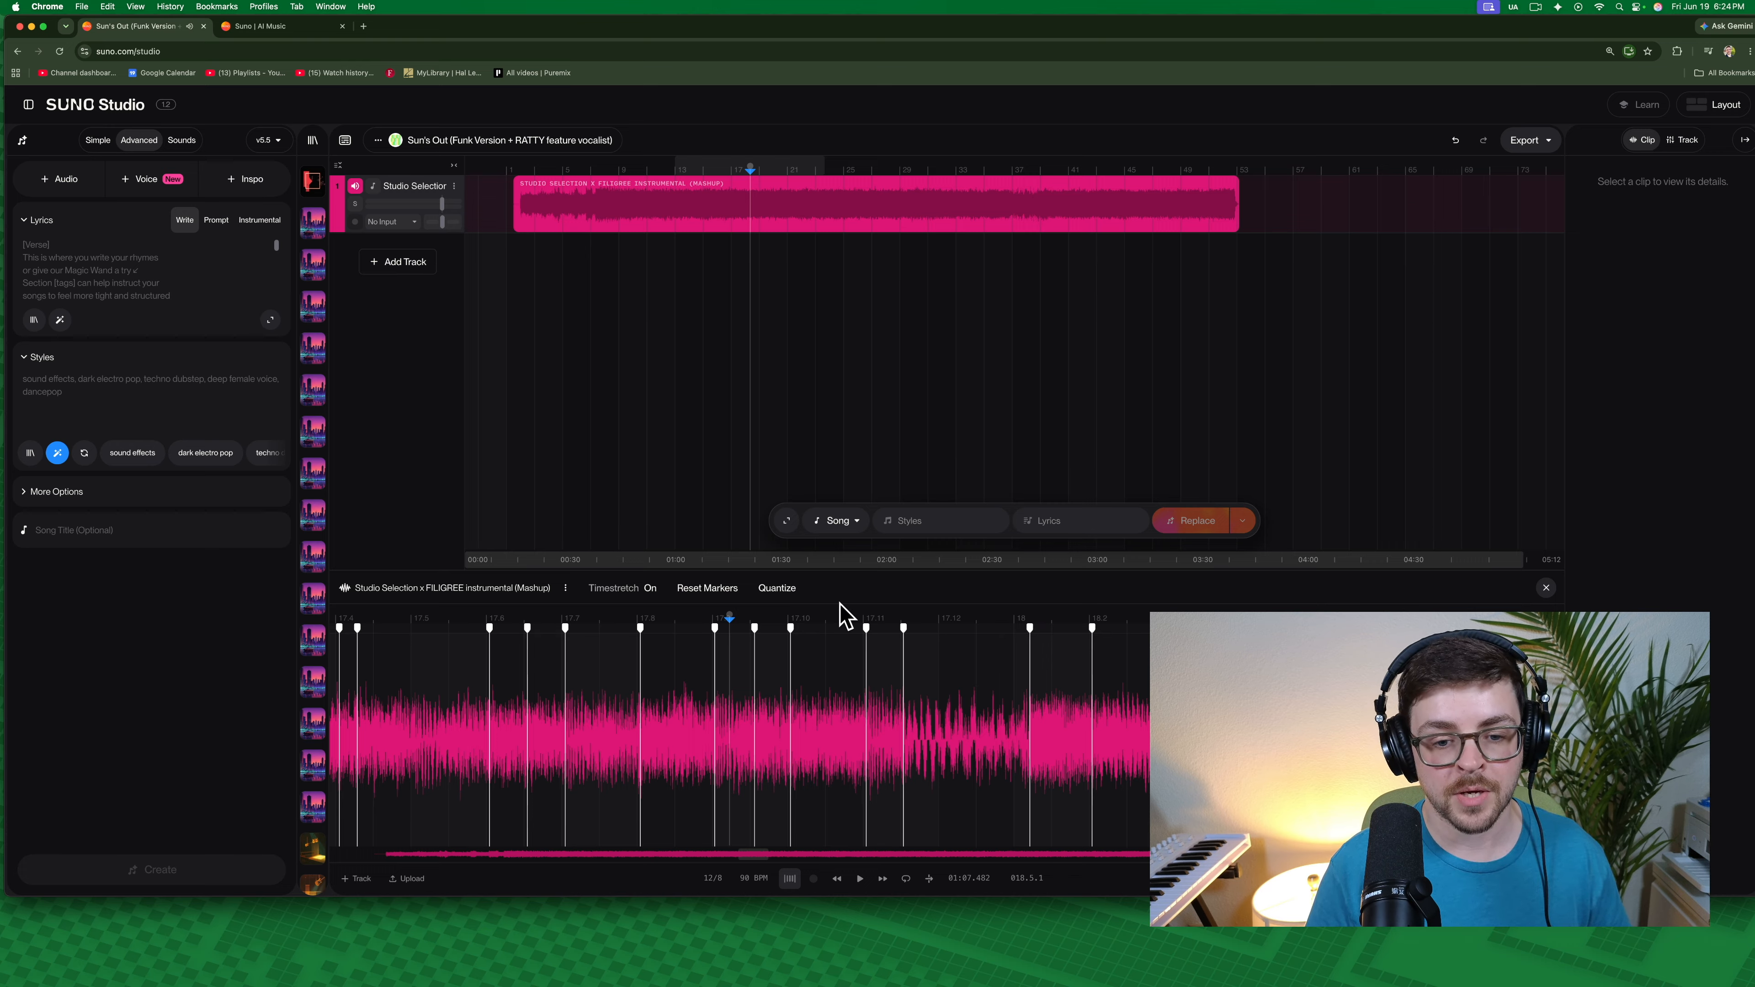
left_click(718, 591)
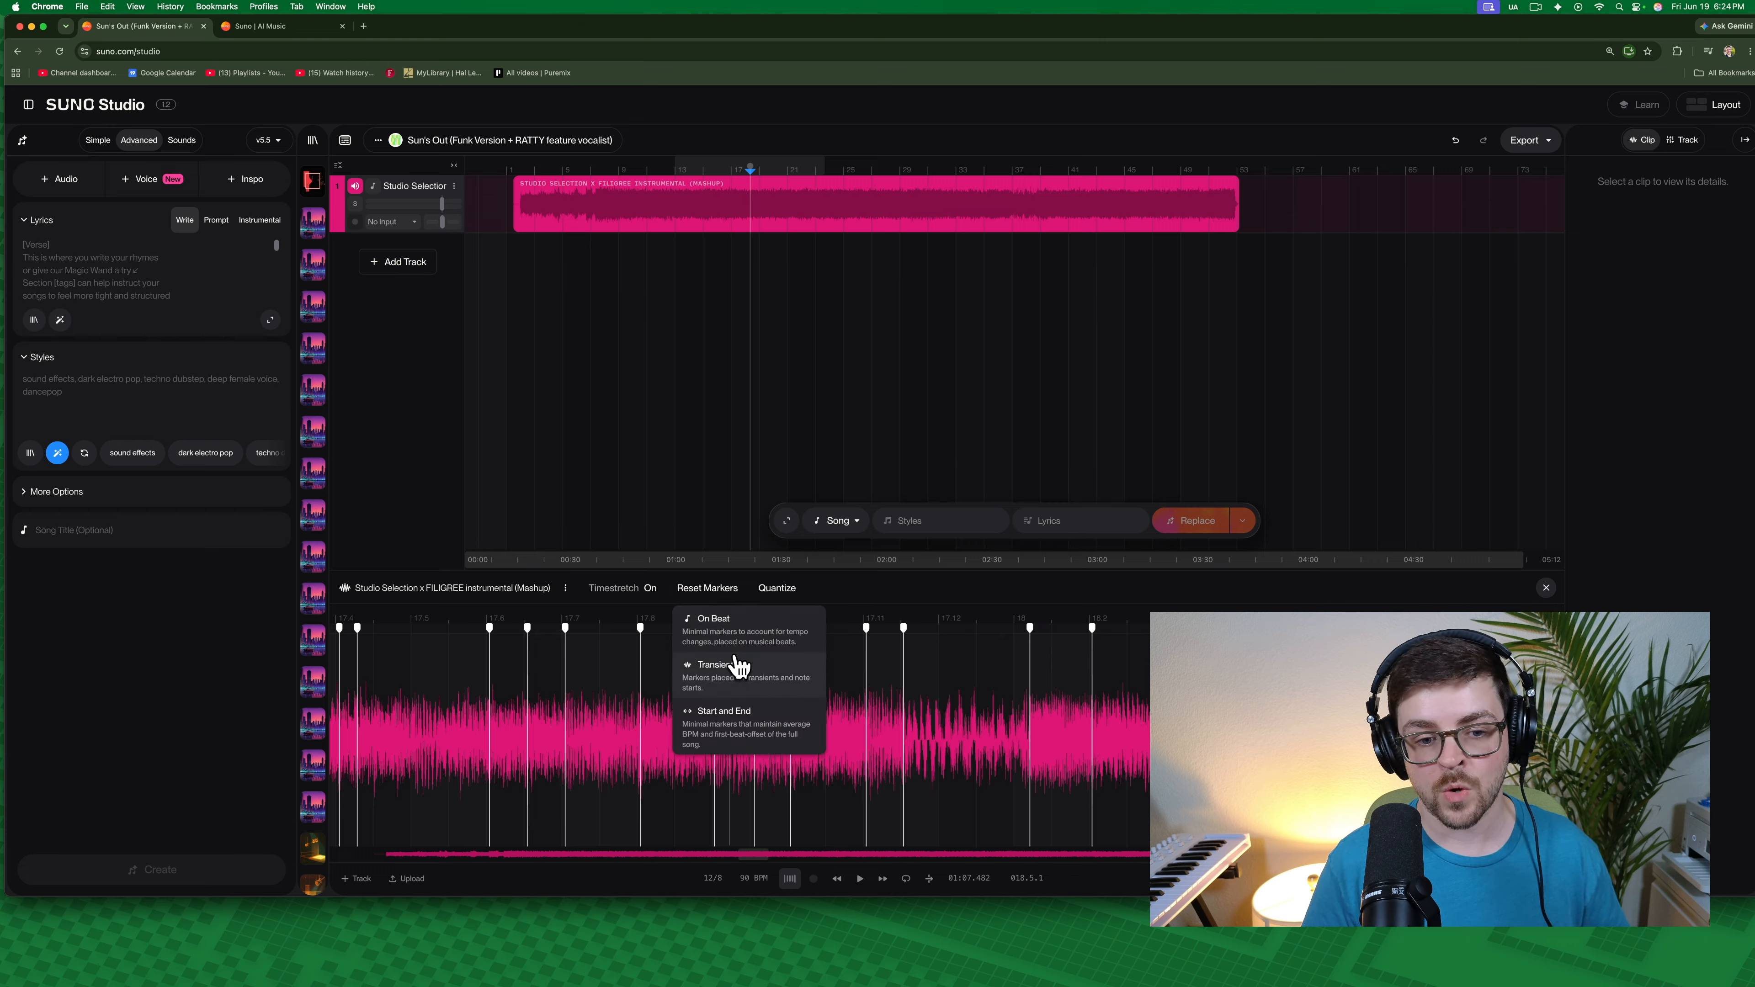
left_click(748, 677)
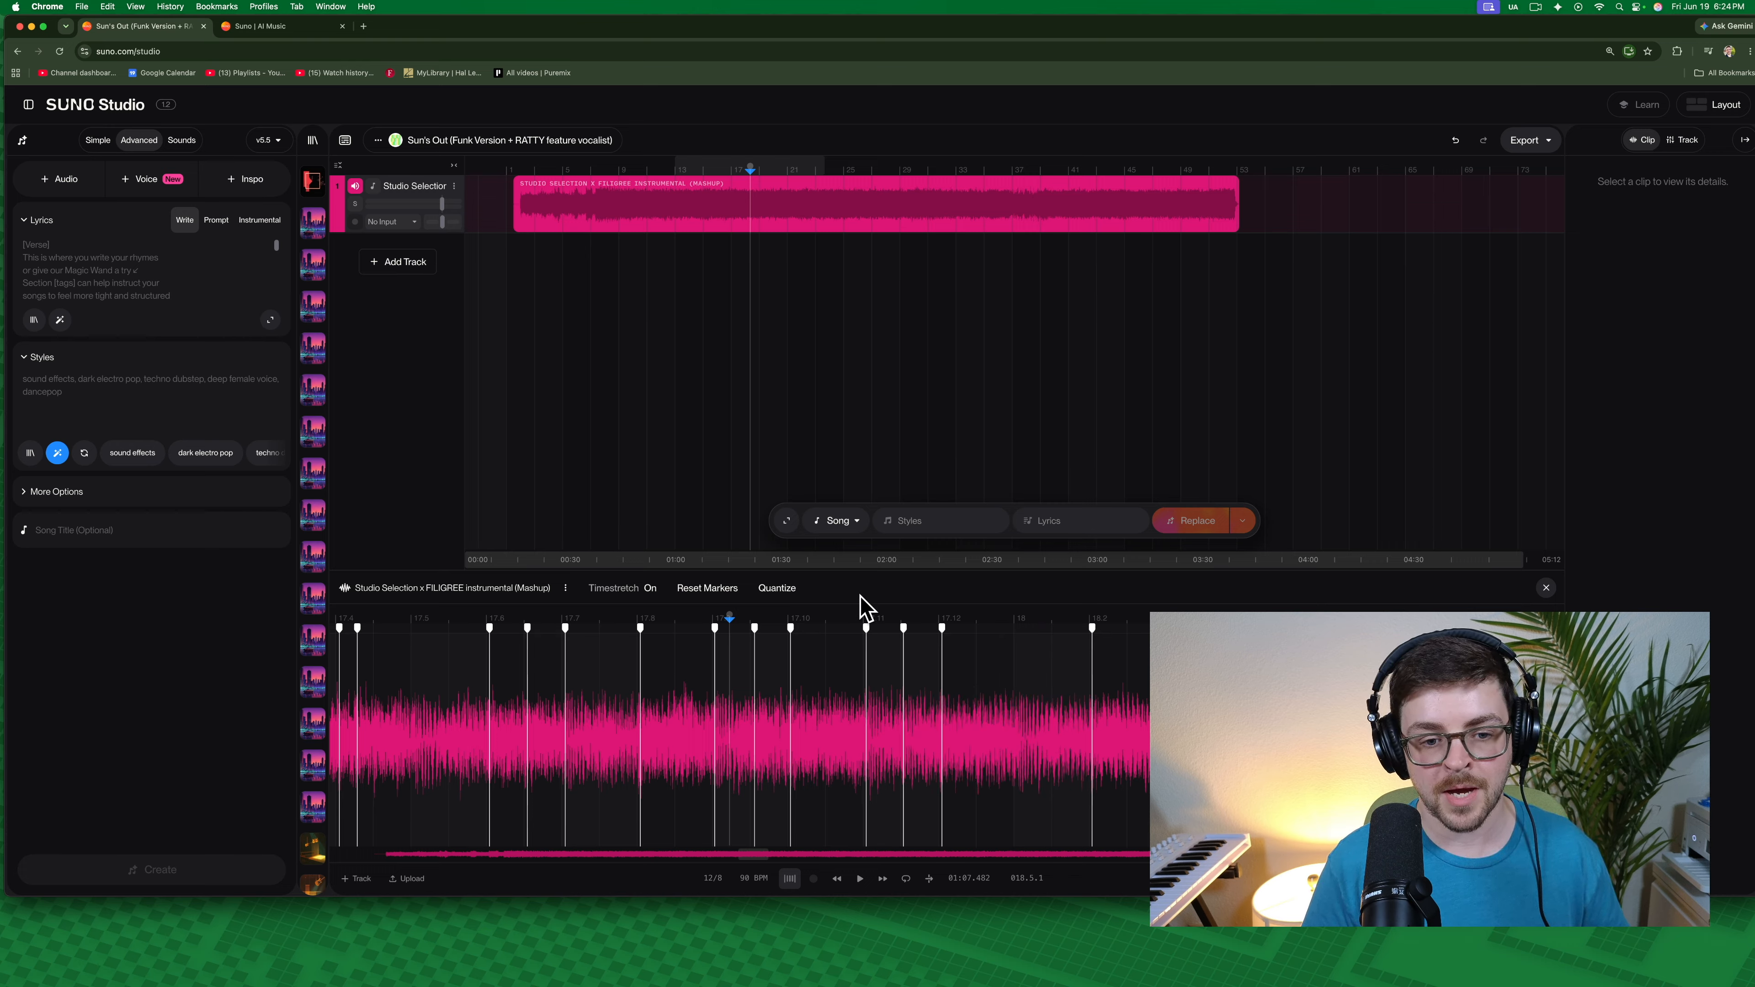
- Quantize the transient markers to 1/8 Note and play the section from about 1:07
left_click(778, 592)
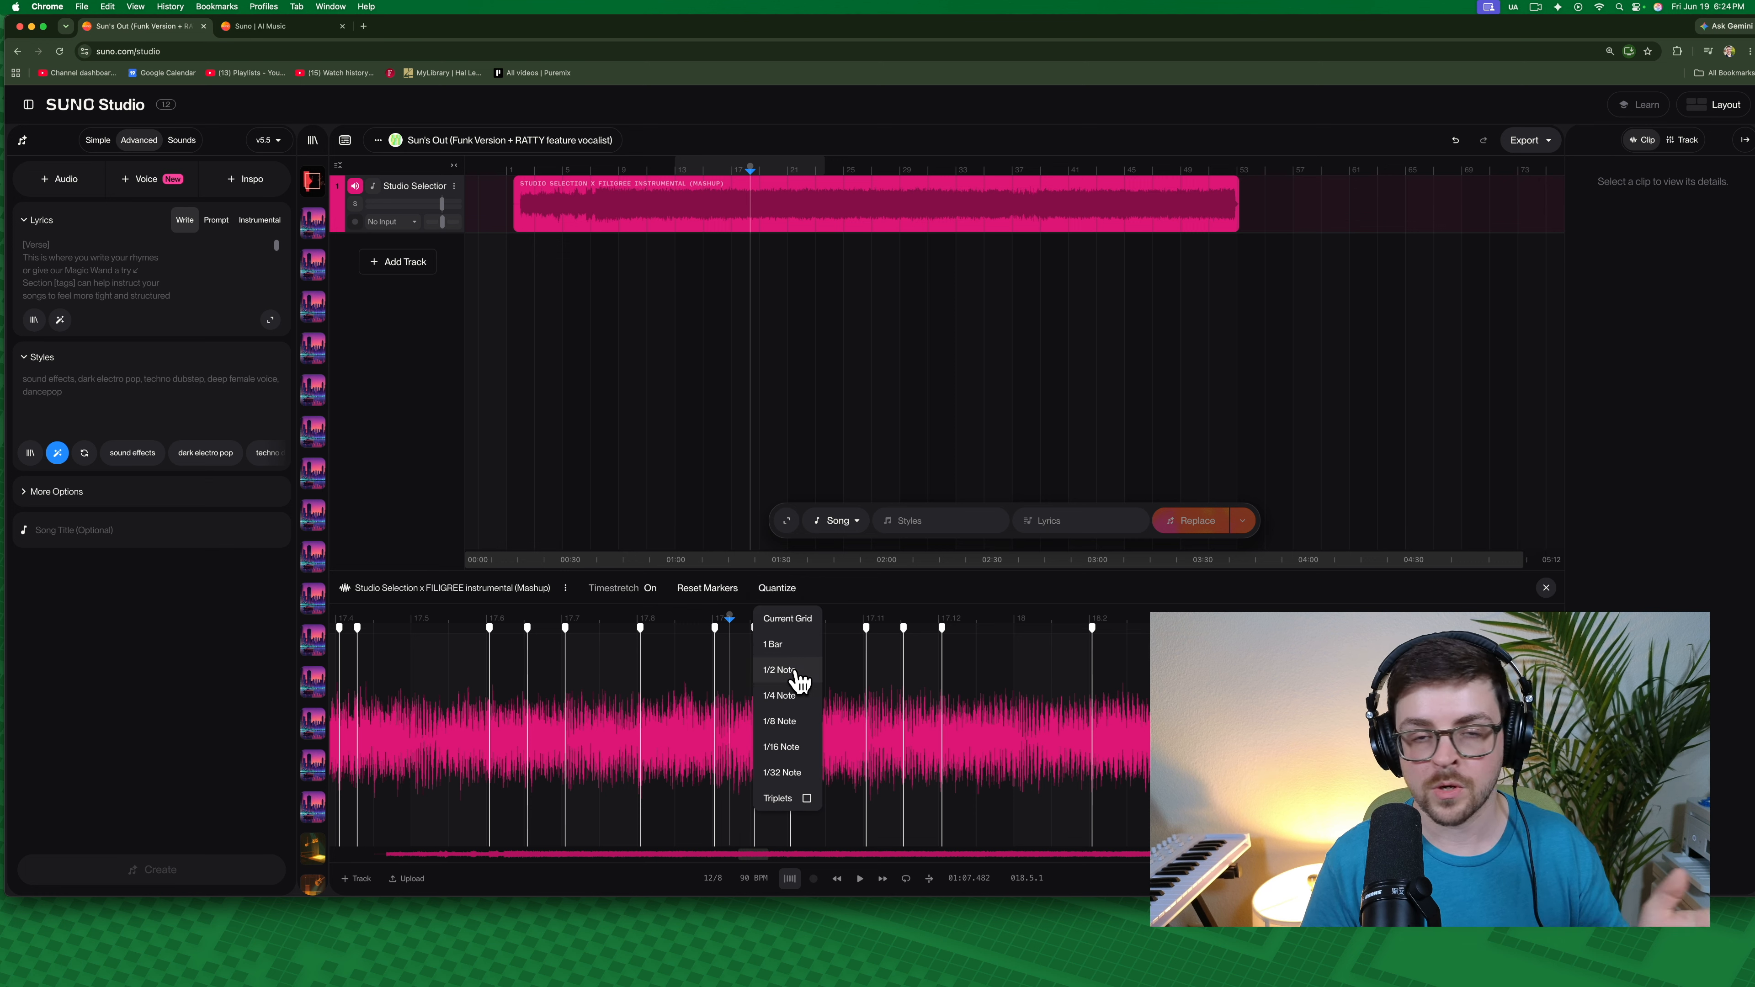
left_click(791, 723)
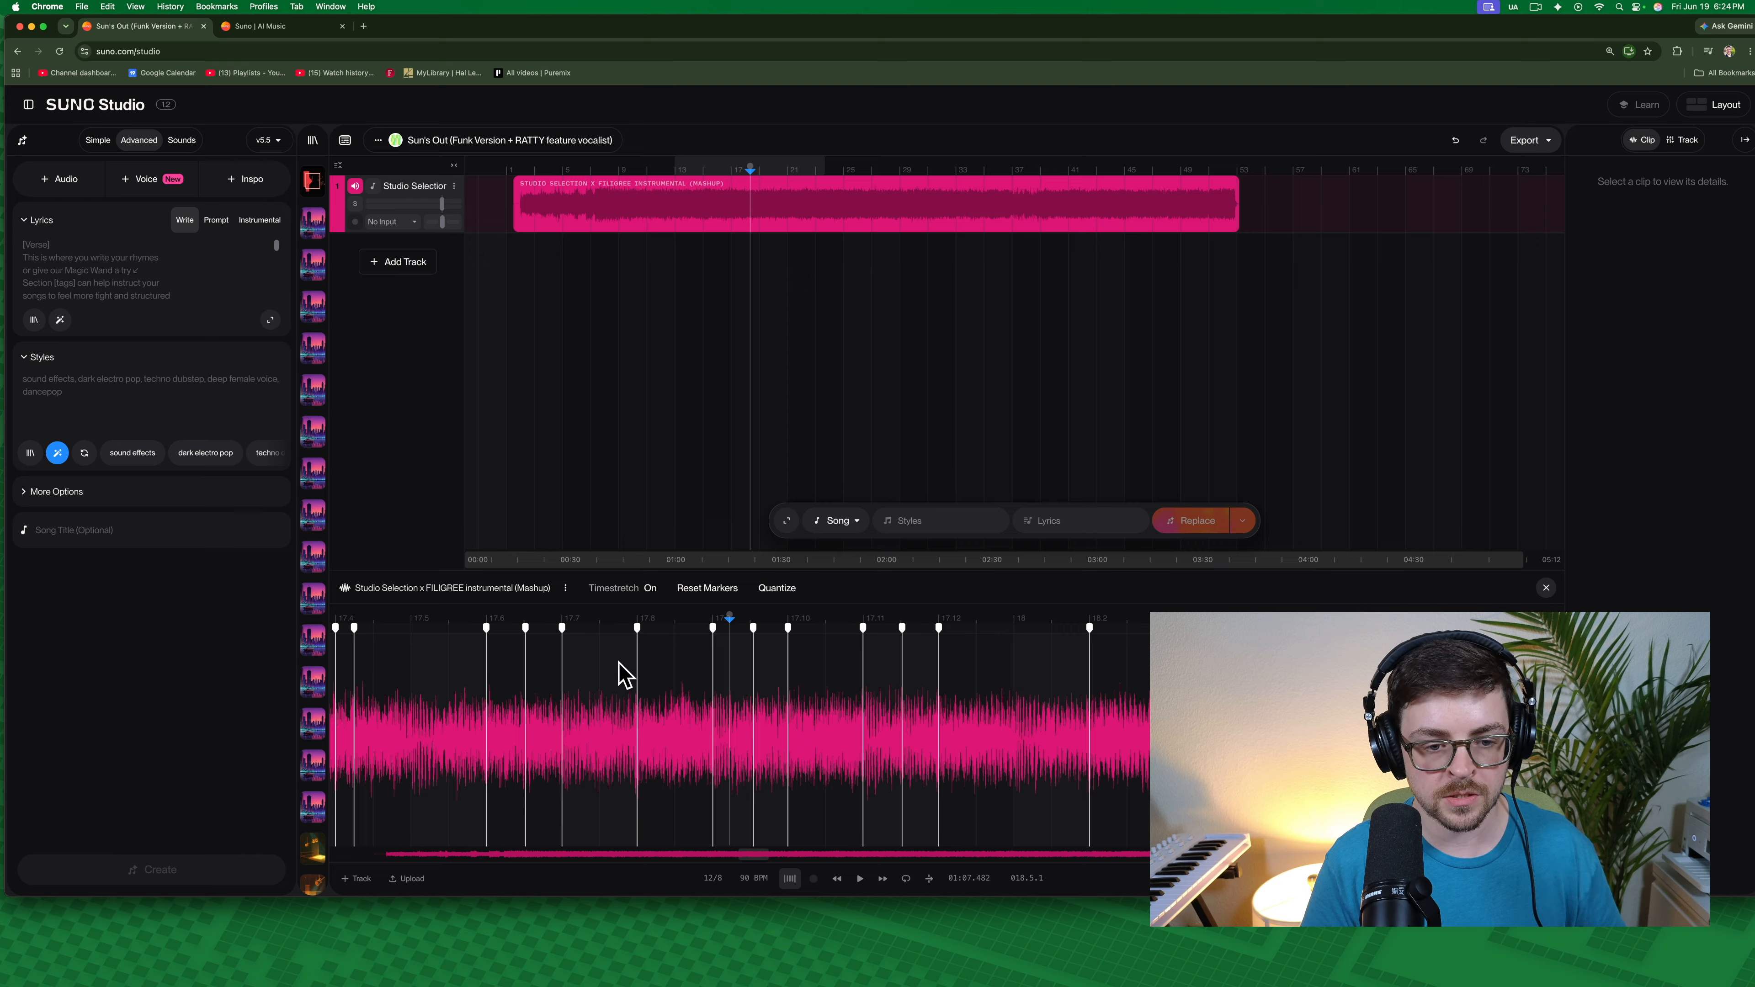
left_click(599, 670)
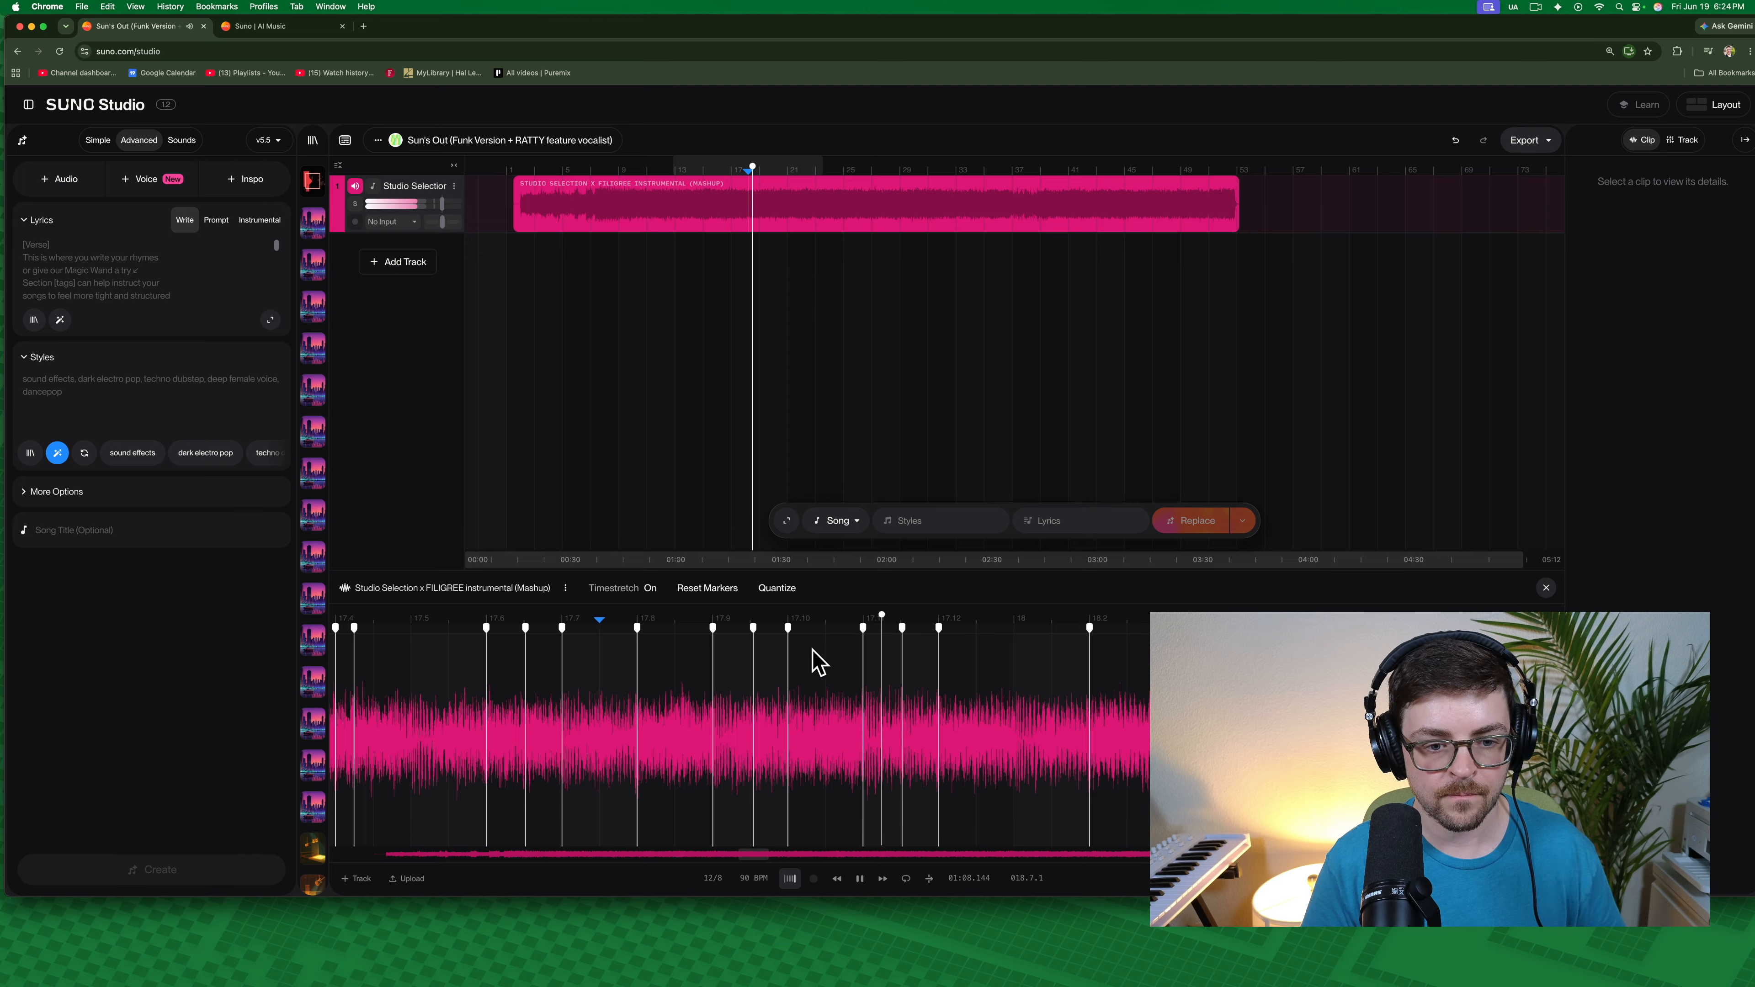
- Quantize the markers to 1/2 Note and play the section from about 1:06.5
left_click(785, 601)
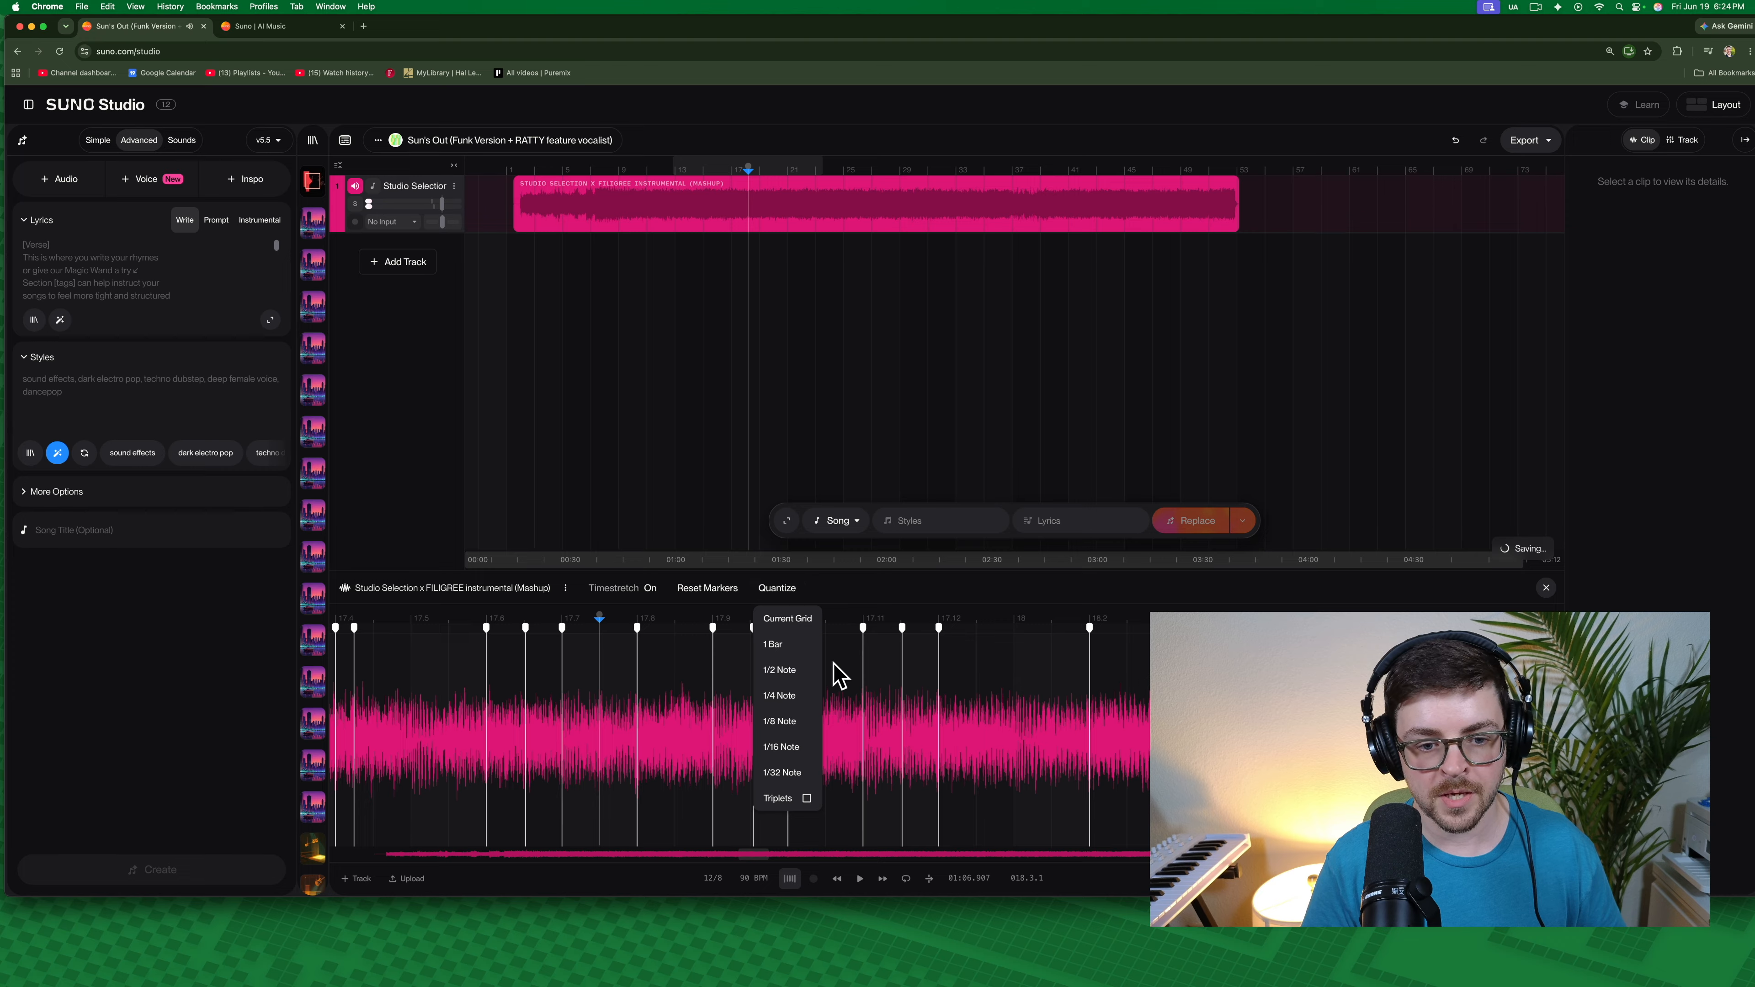
left_click(788, 675)
left_click(522, 670)
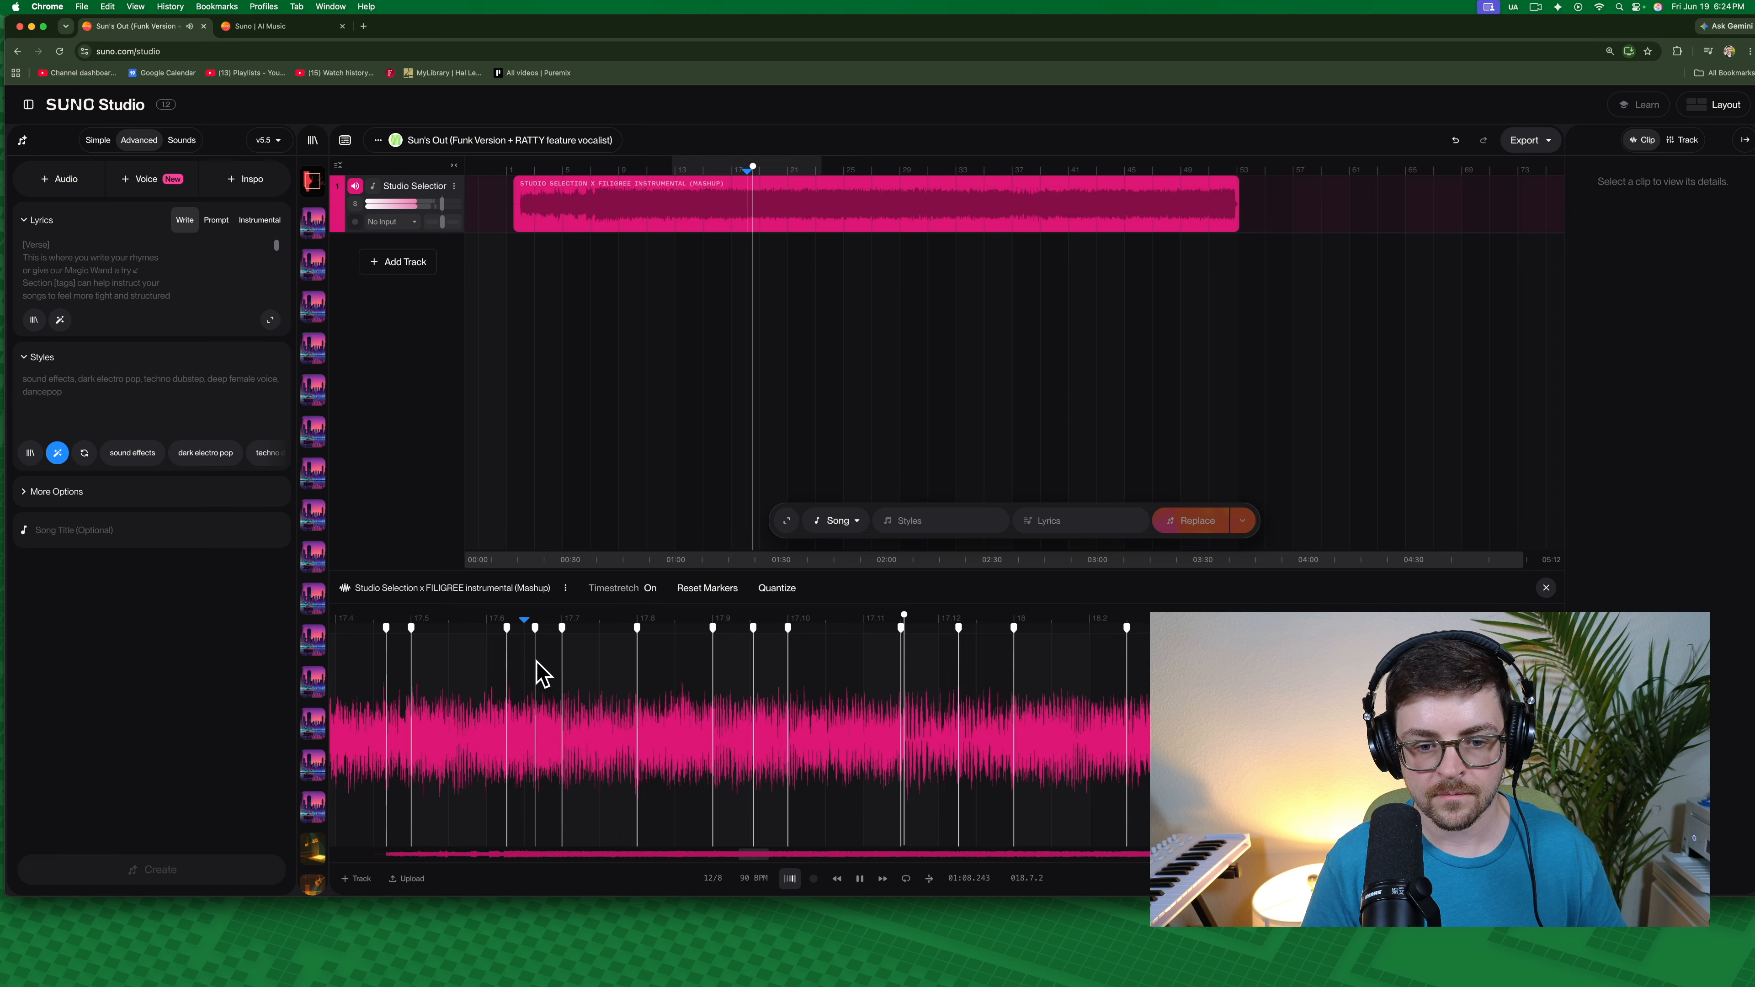
key("space")
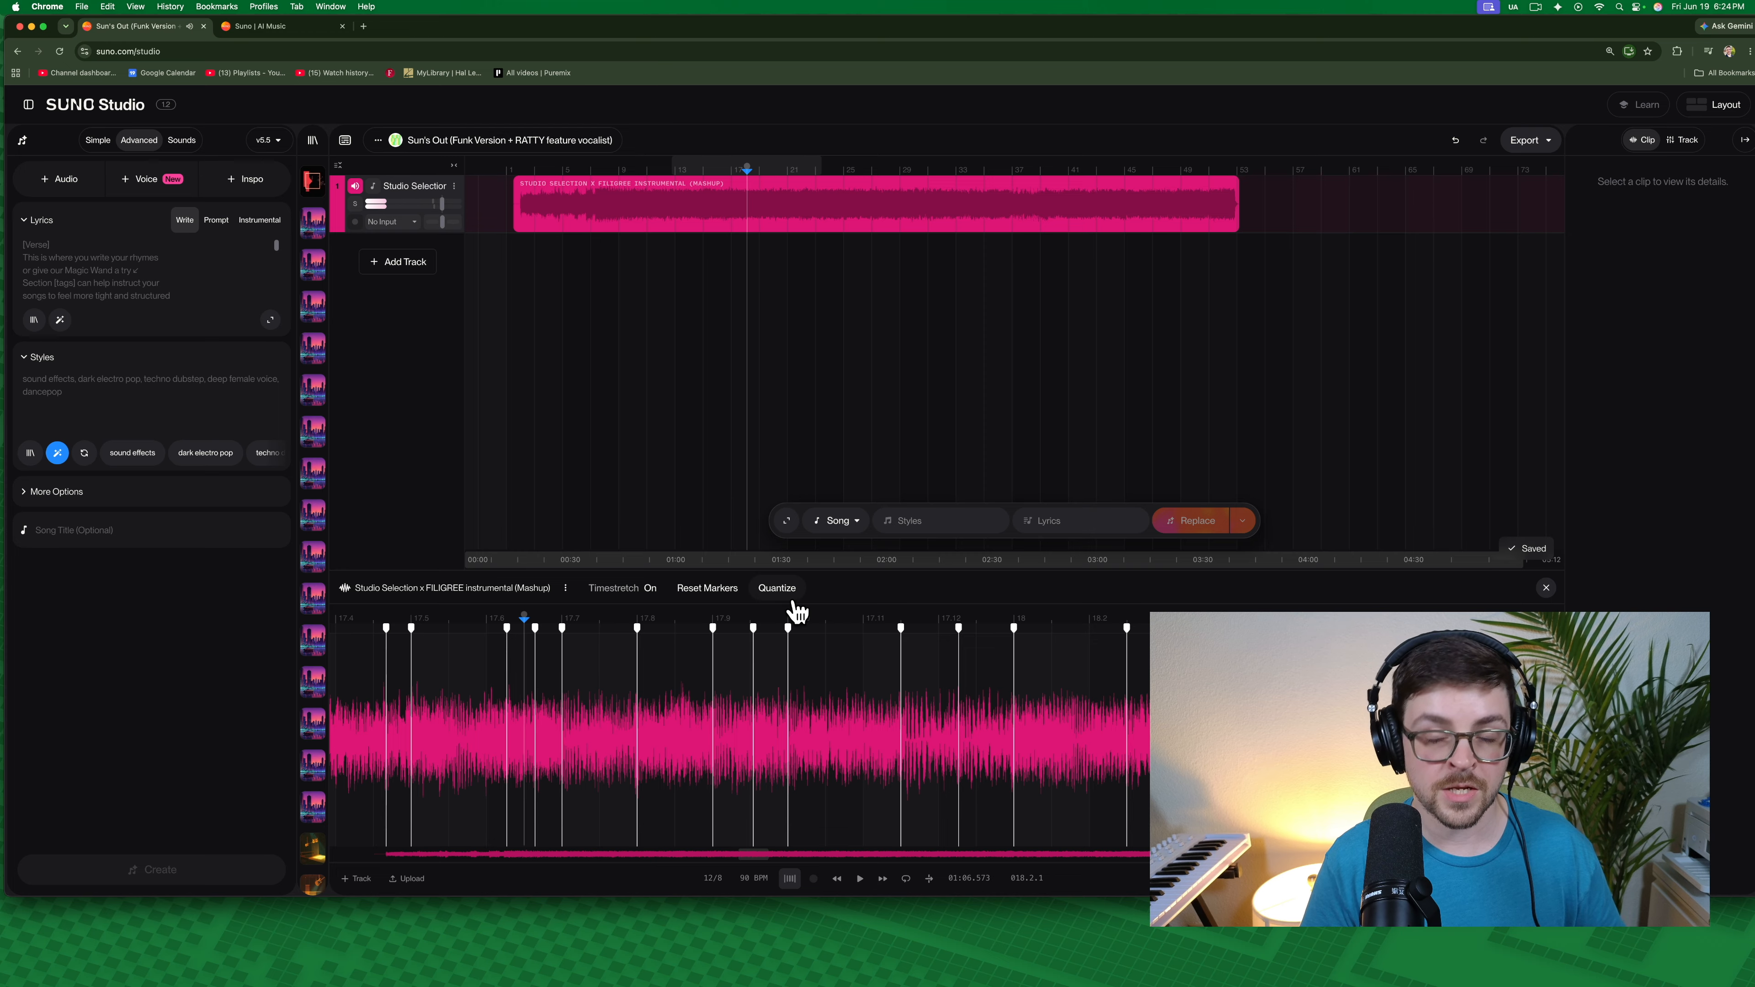
- Quantize the markers again to 1/8 Note and play the result from about 1:06.7
left_click(786, 597)
left_click(791, 727)
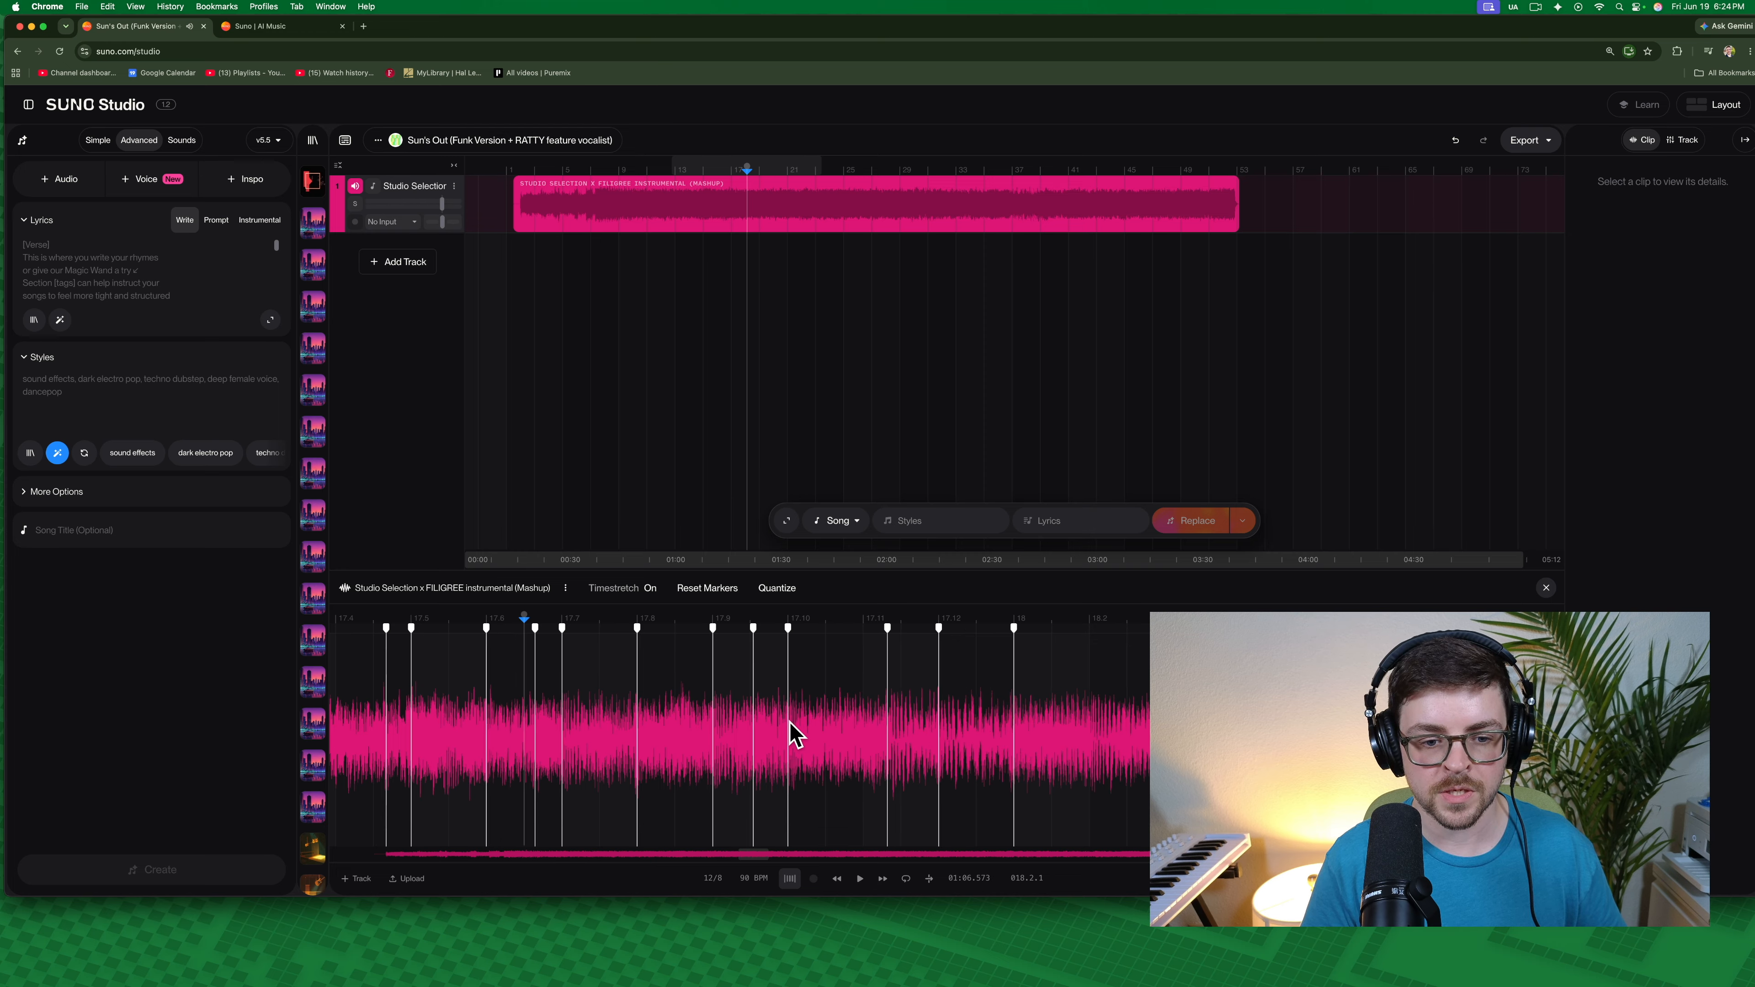
left_click(551, 712)
key("space")
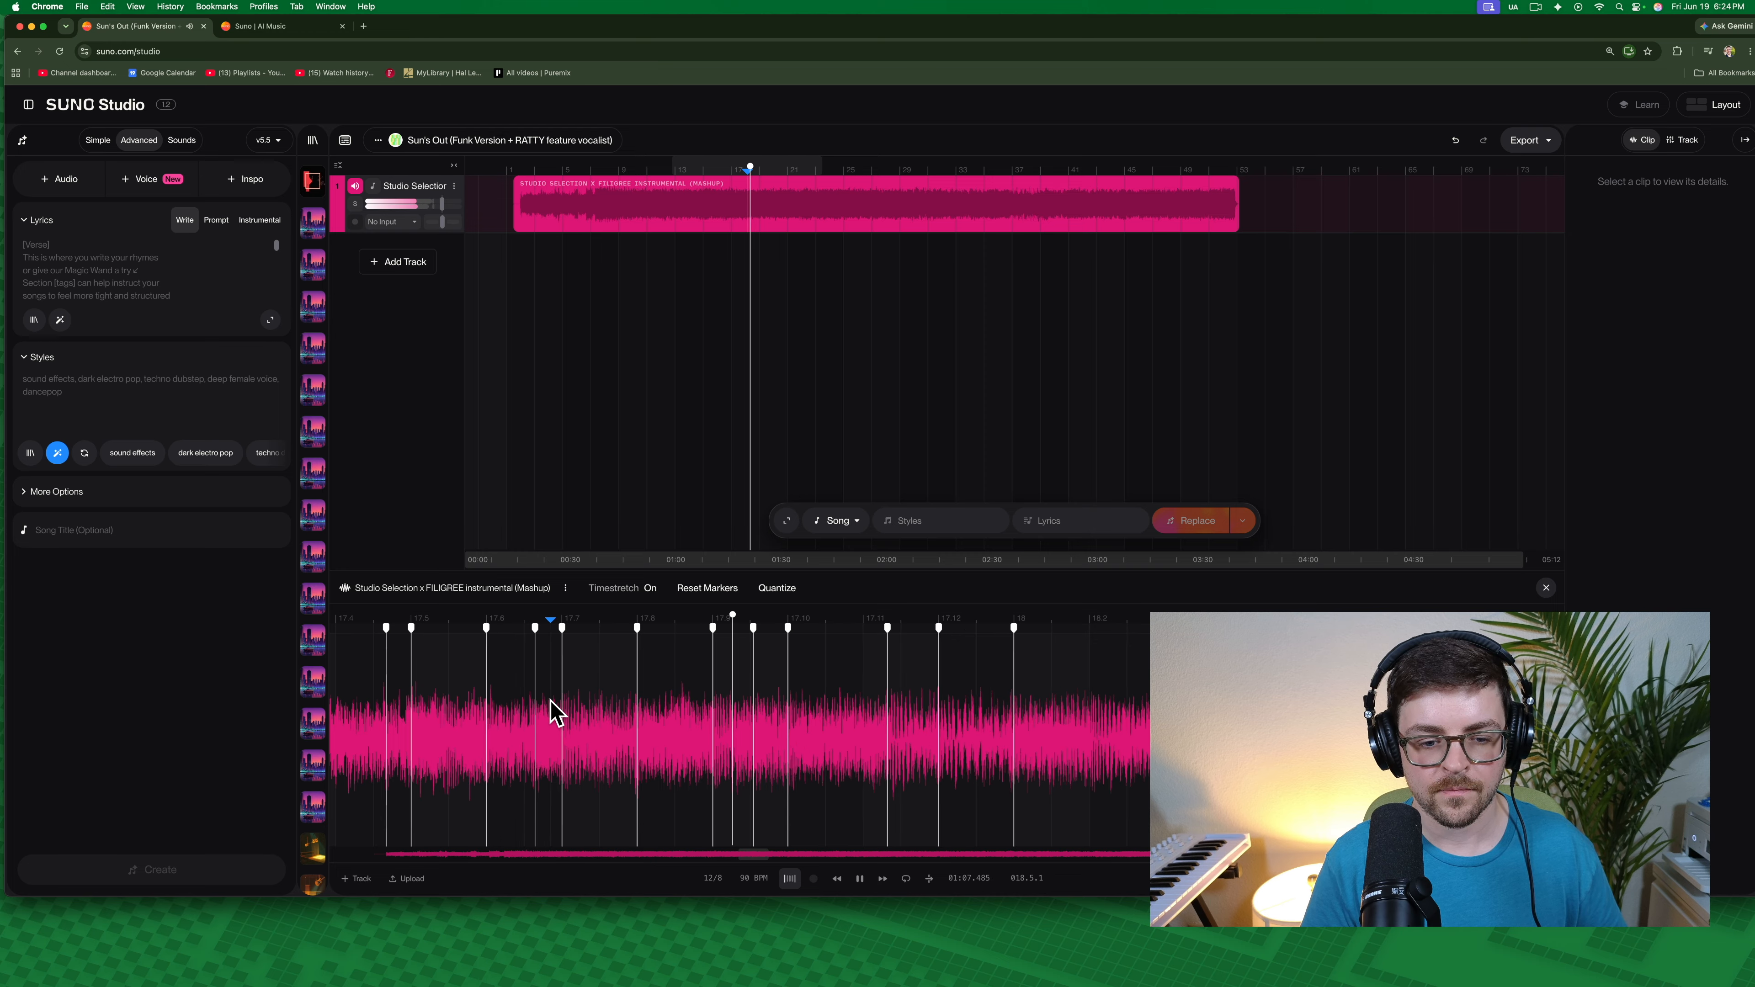
key("space")
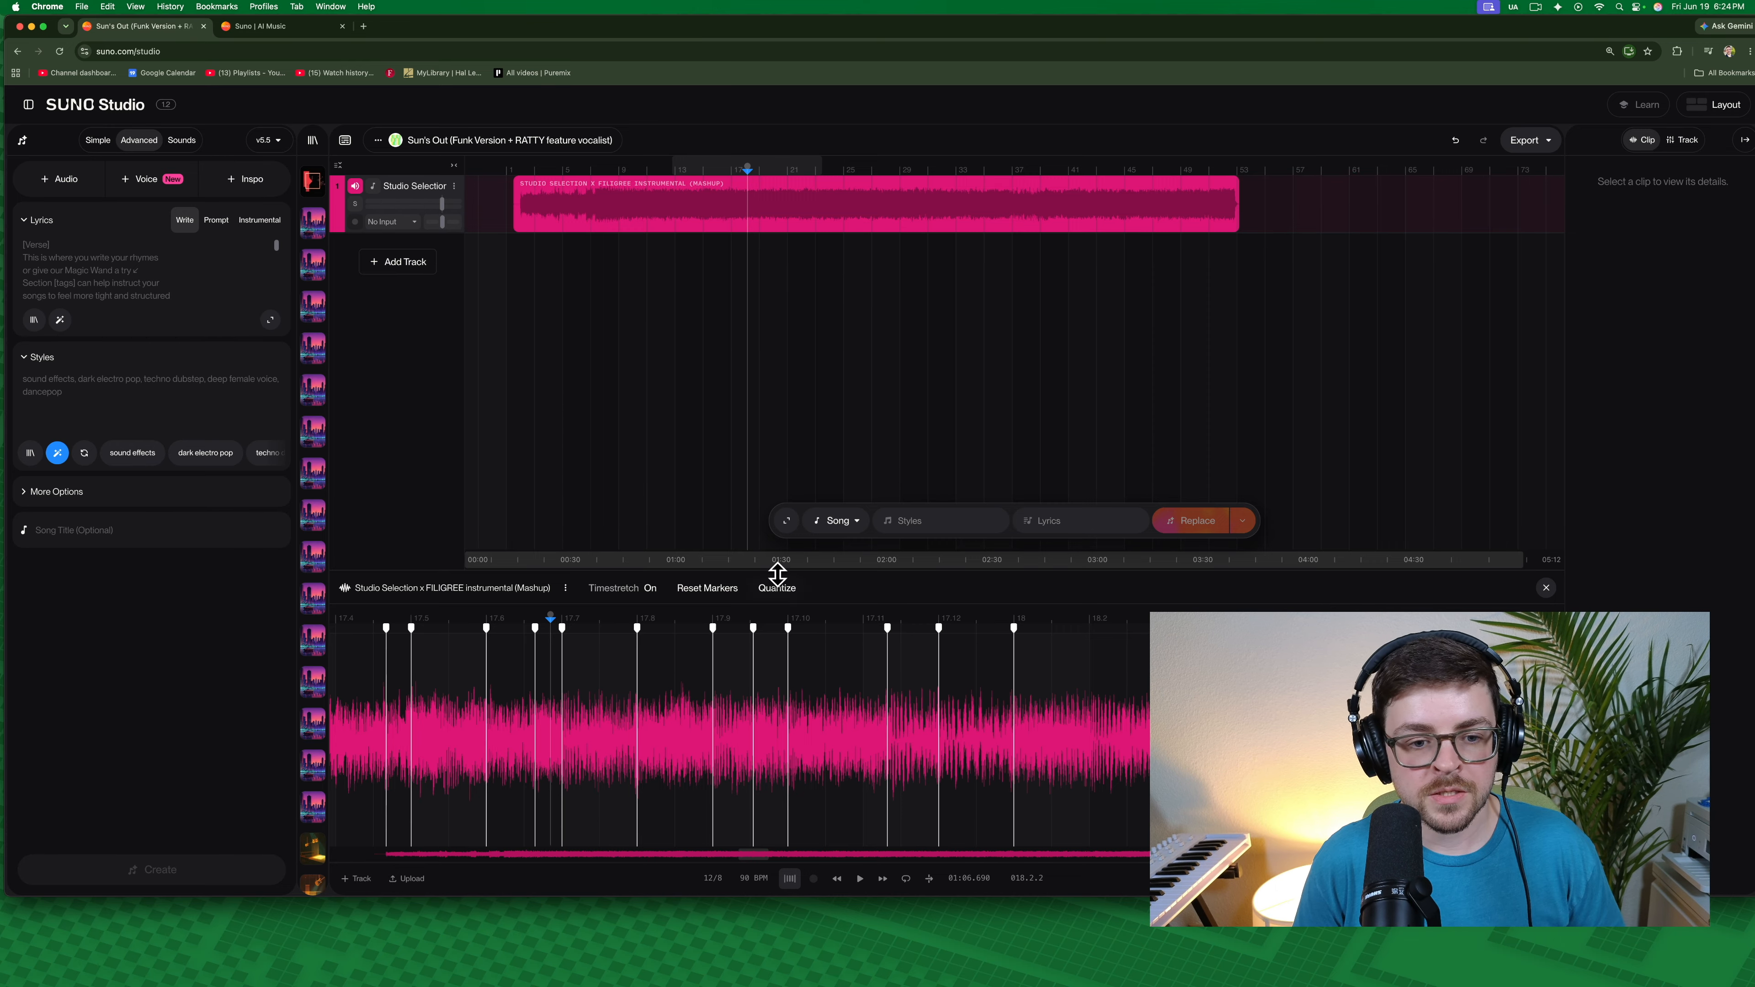
- Turn off the clip's timestretch and play it near its start and from about 0:34
left_click(608, 588)
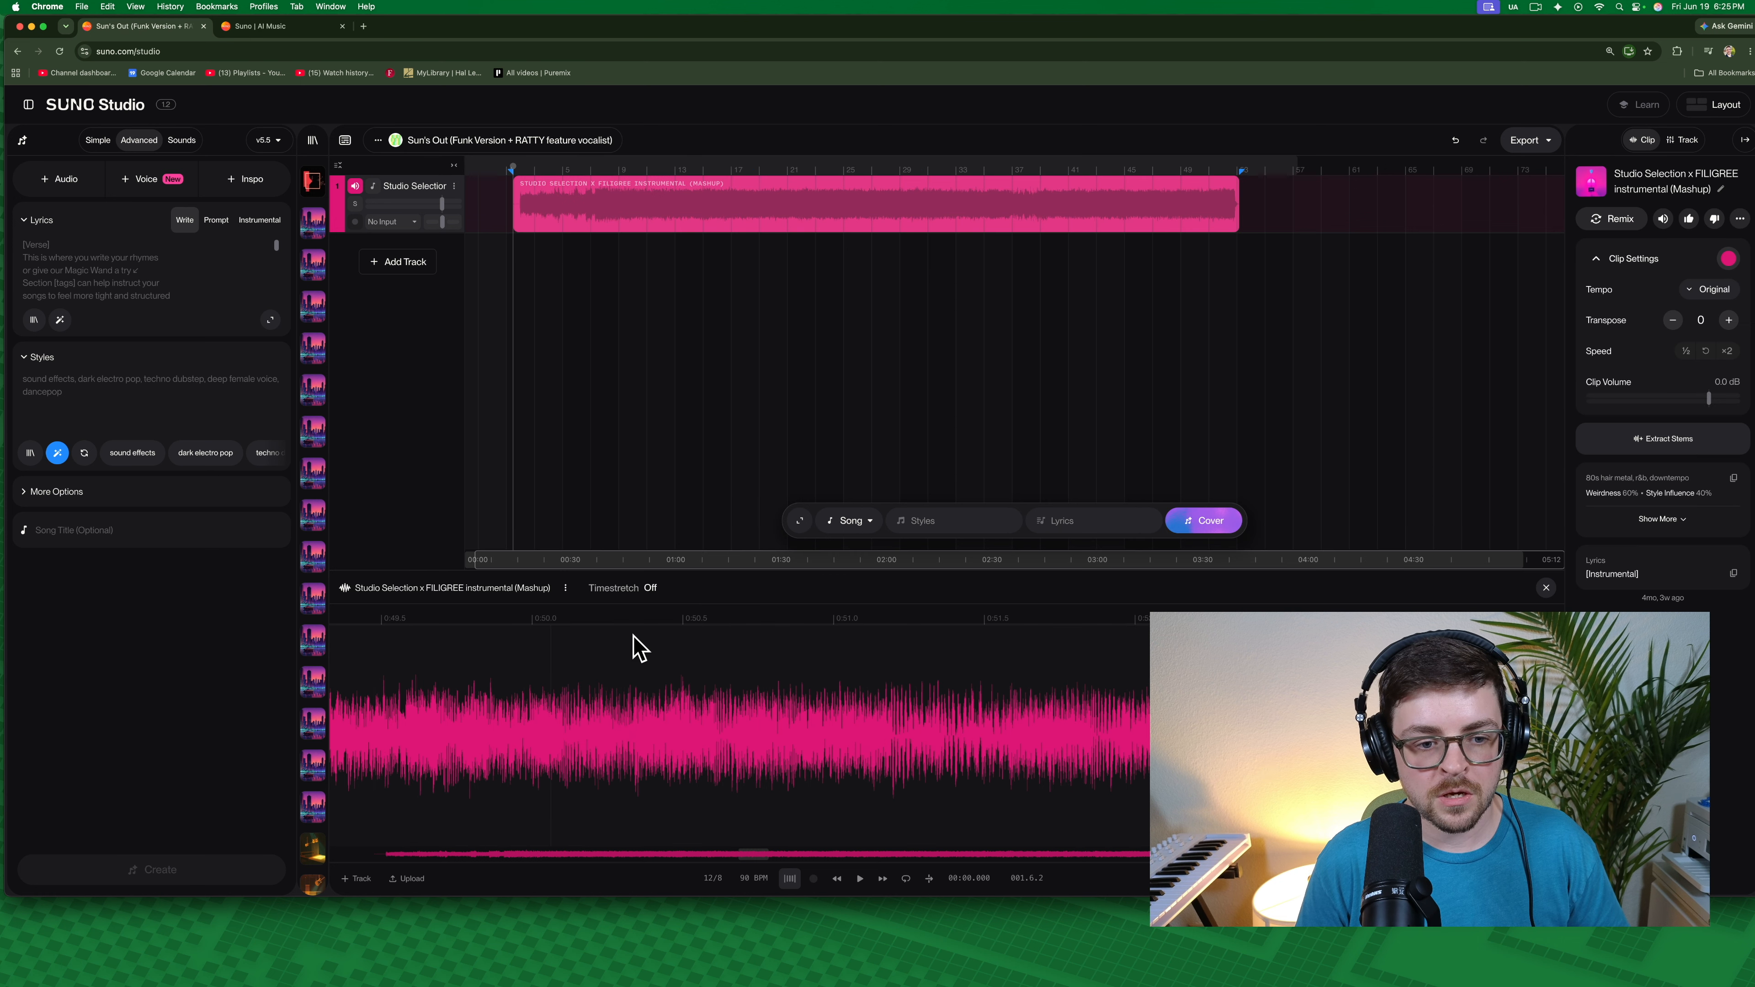
left_click(517, 240)
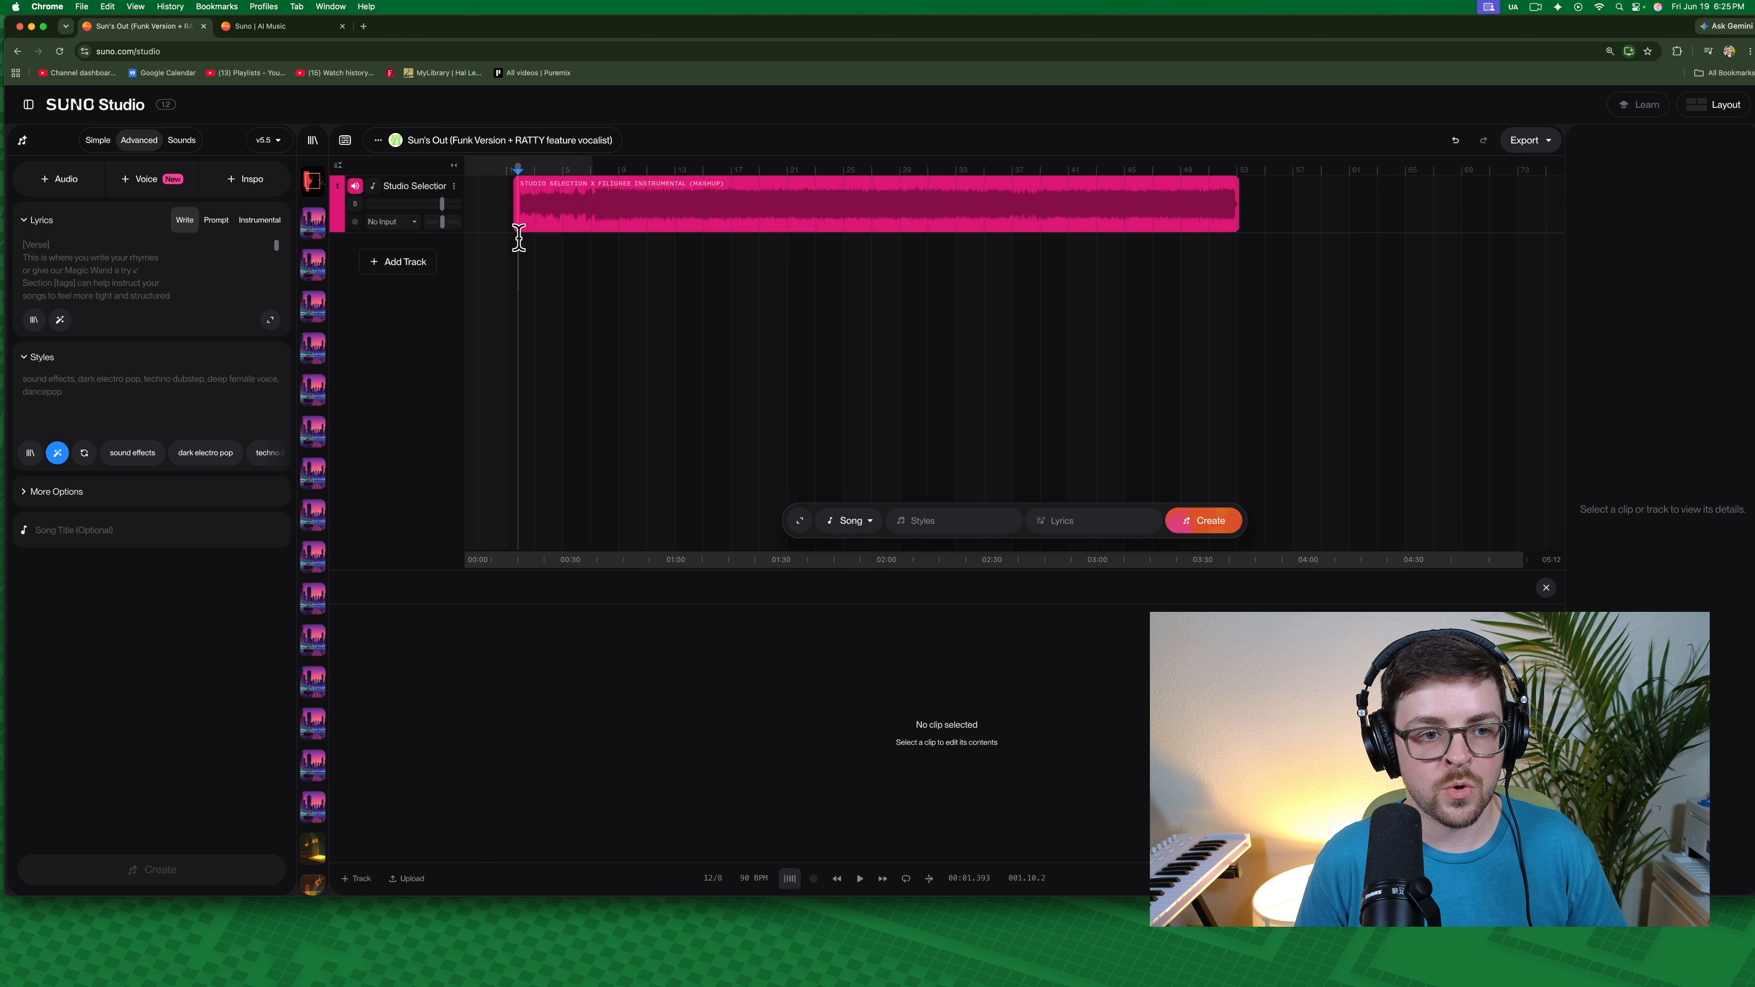
key("space")
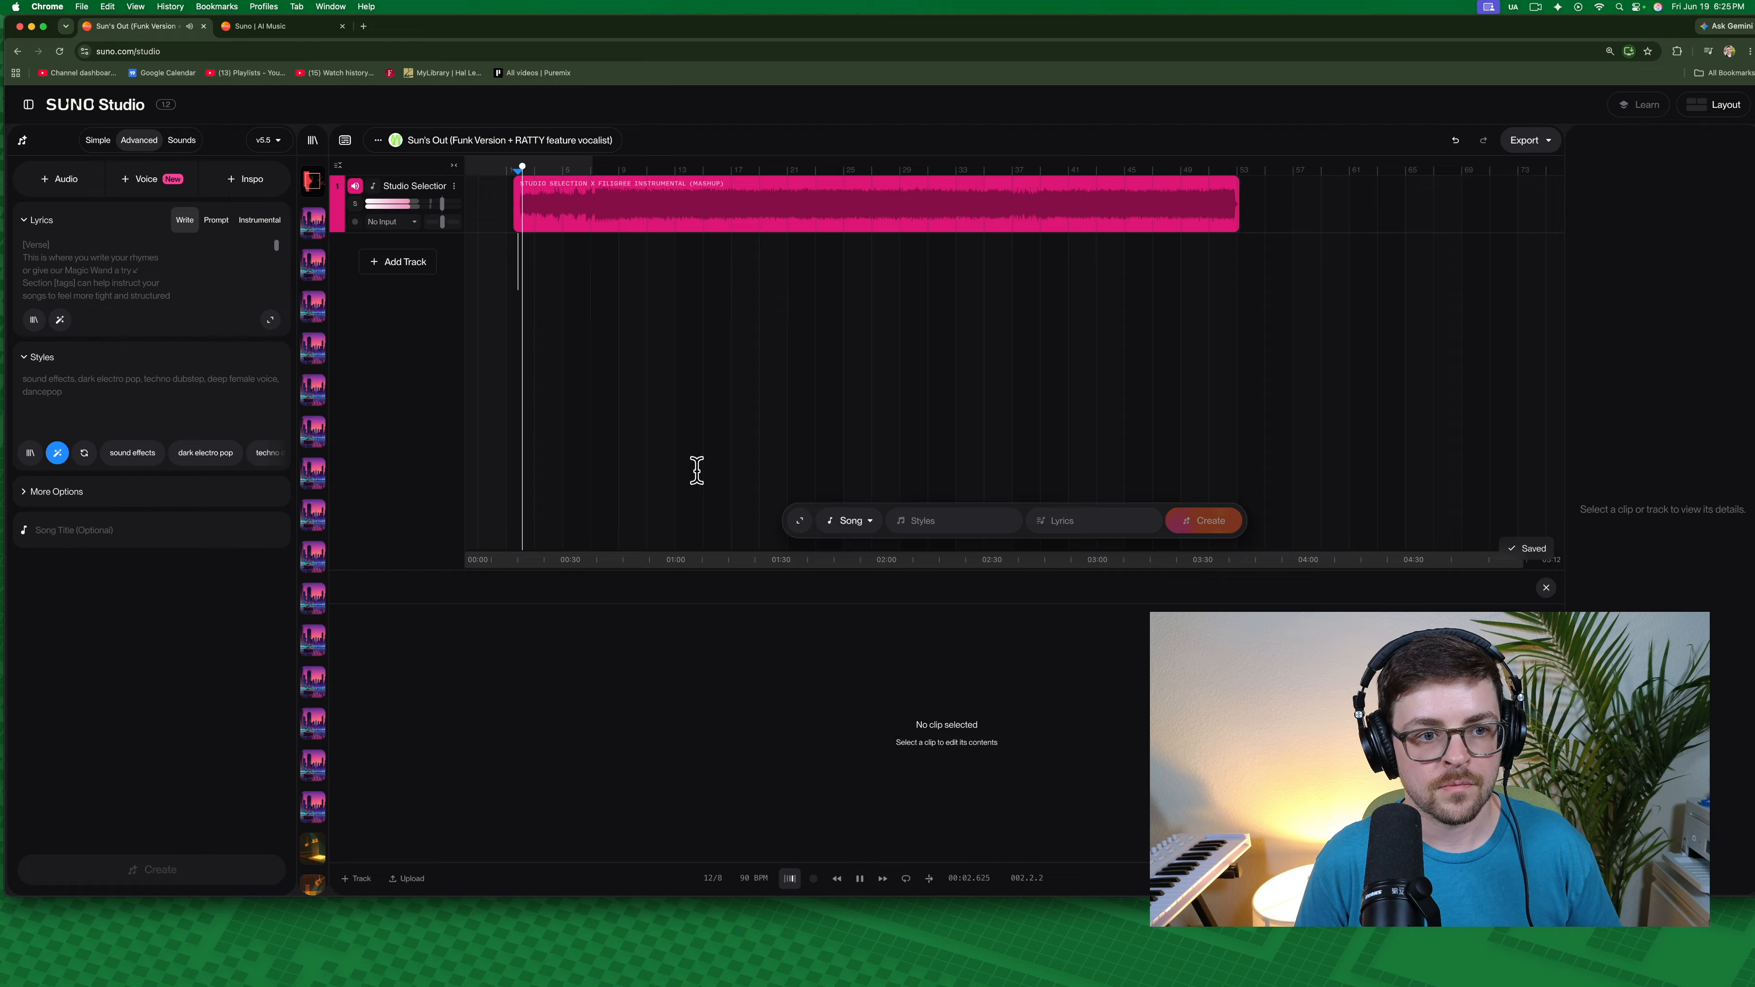
left_click(635, 251)
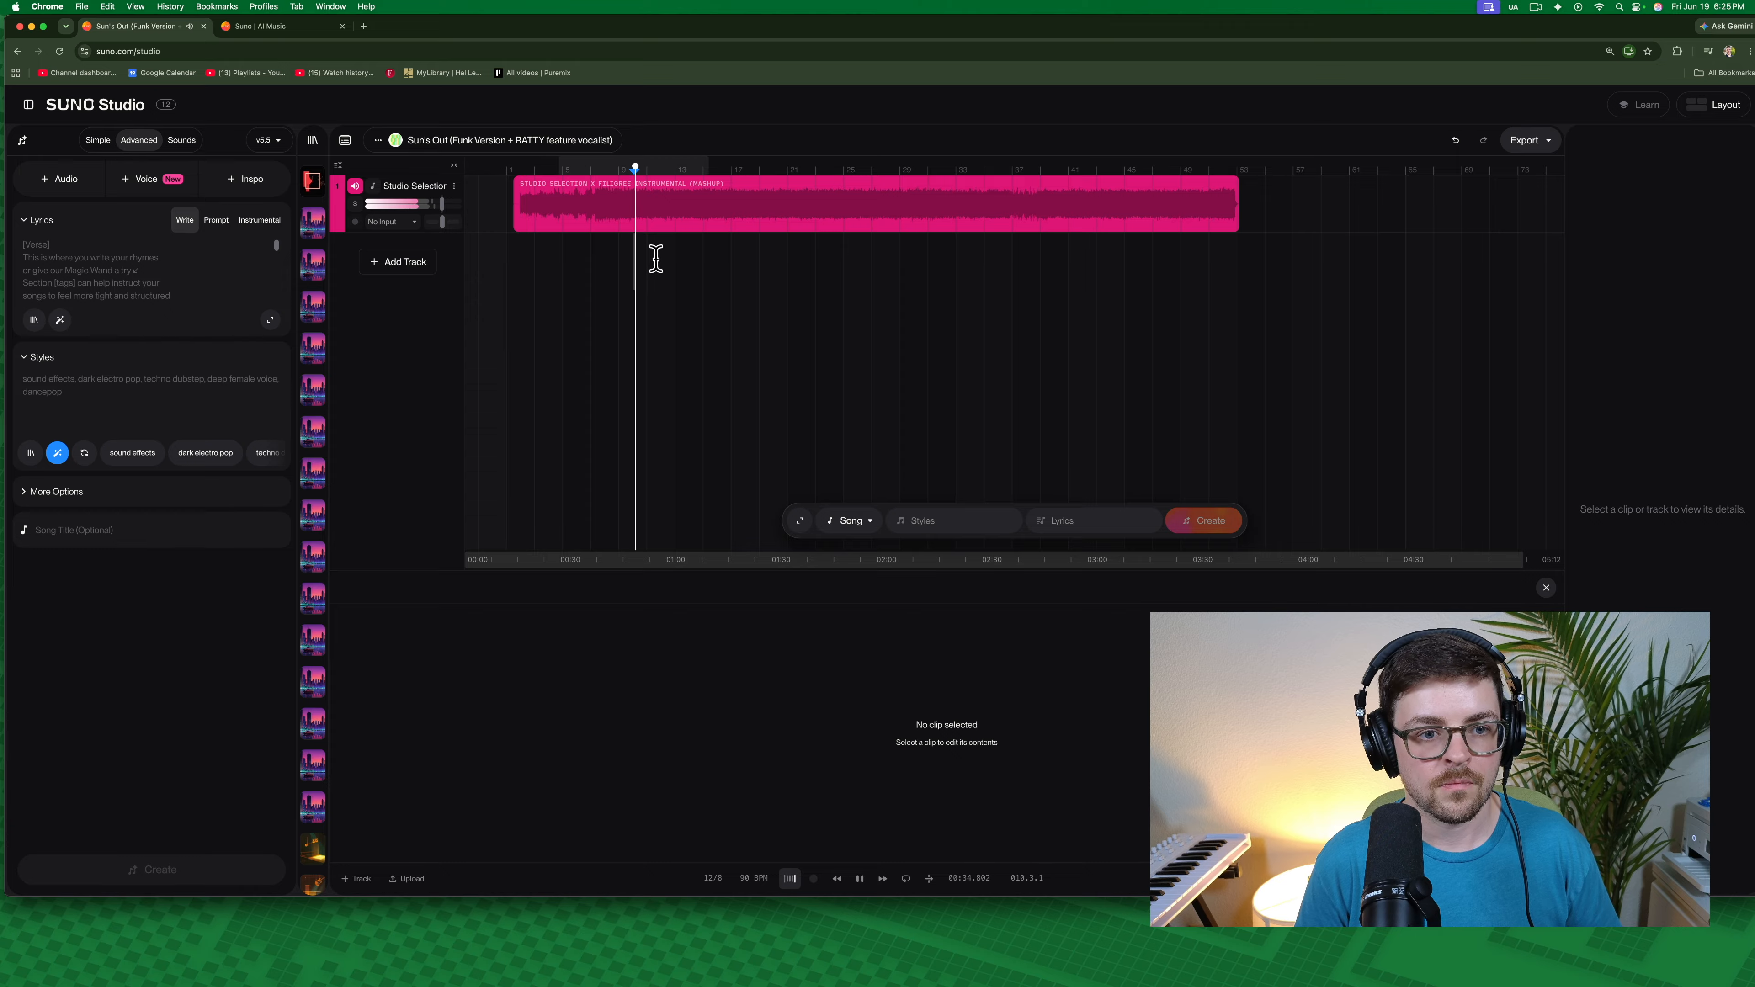
- Set the project tempo to Follow Track during playback, stop, and place the playhead at about 0:46
left_click(754, 879)
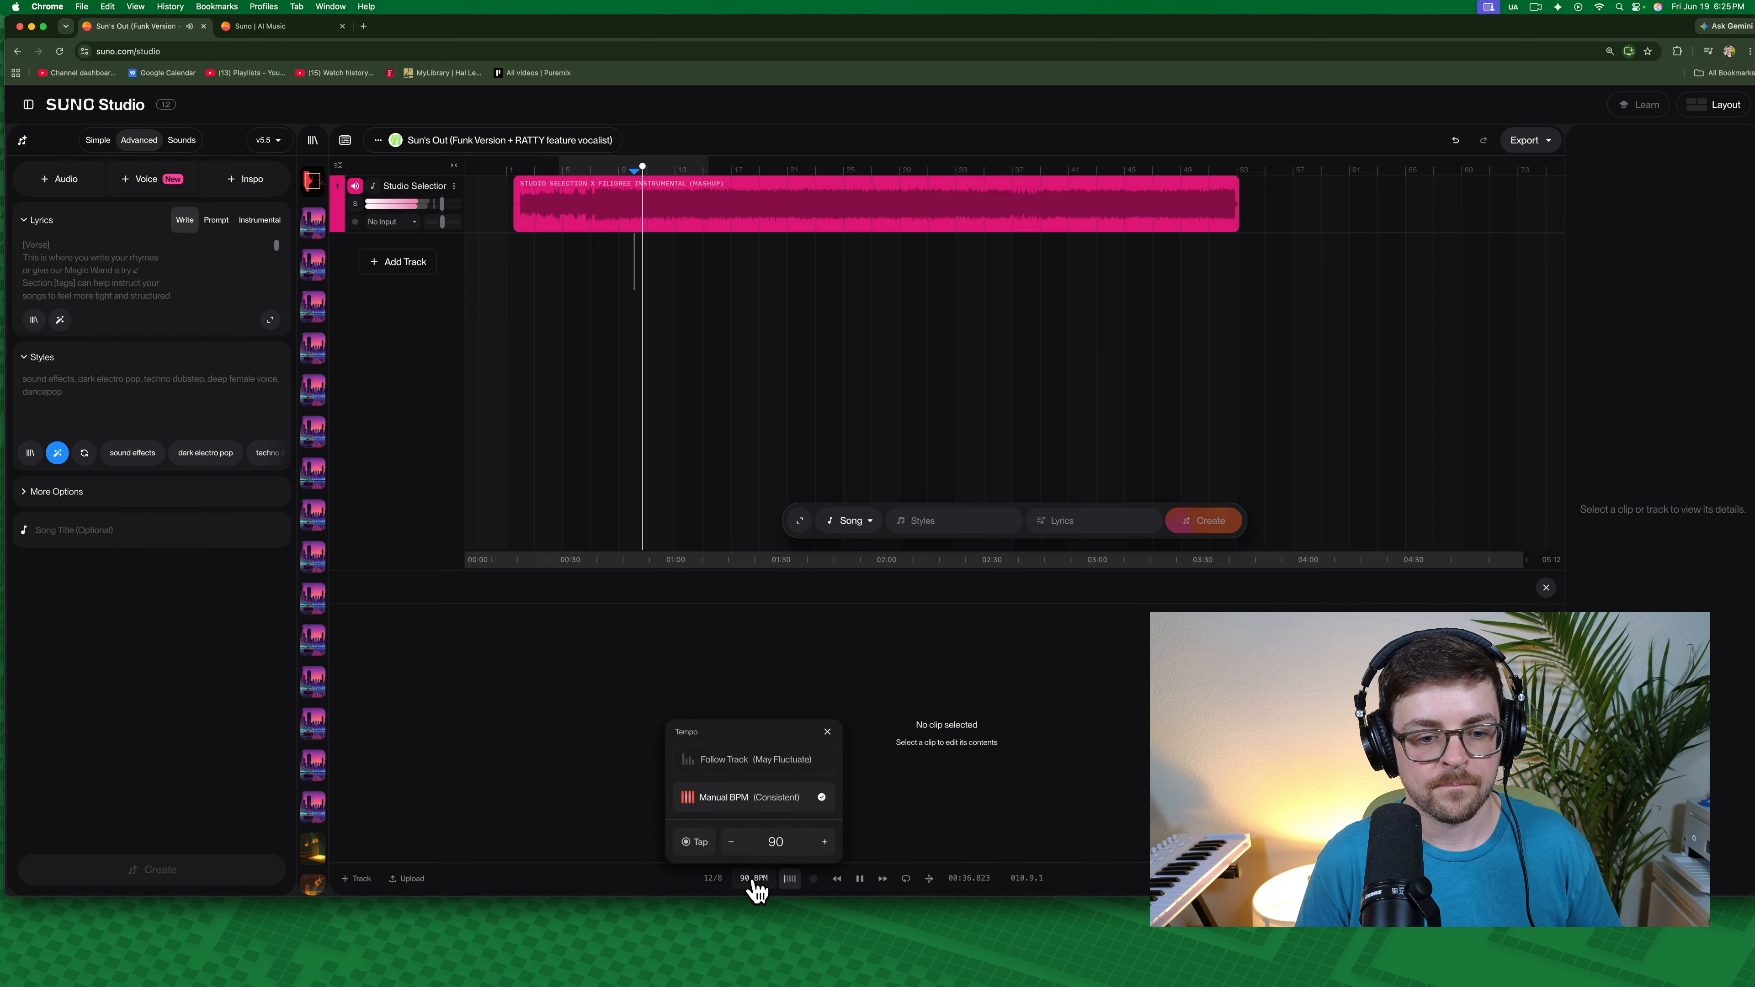
left_click(747, 761)
left_click(579, 697)
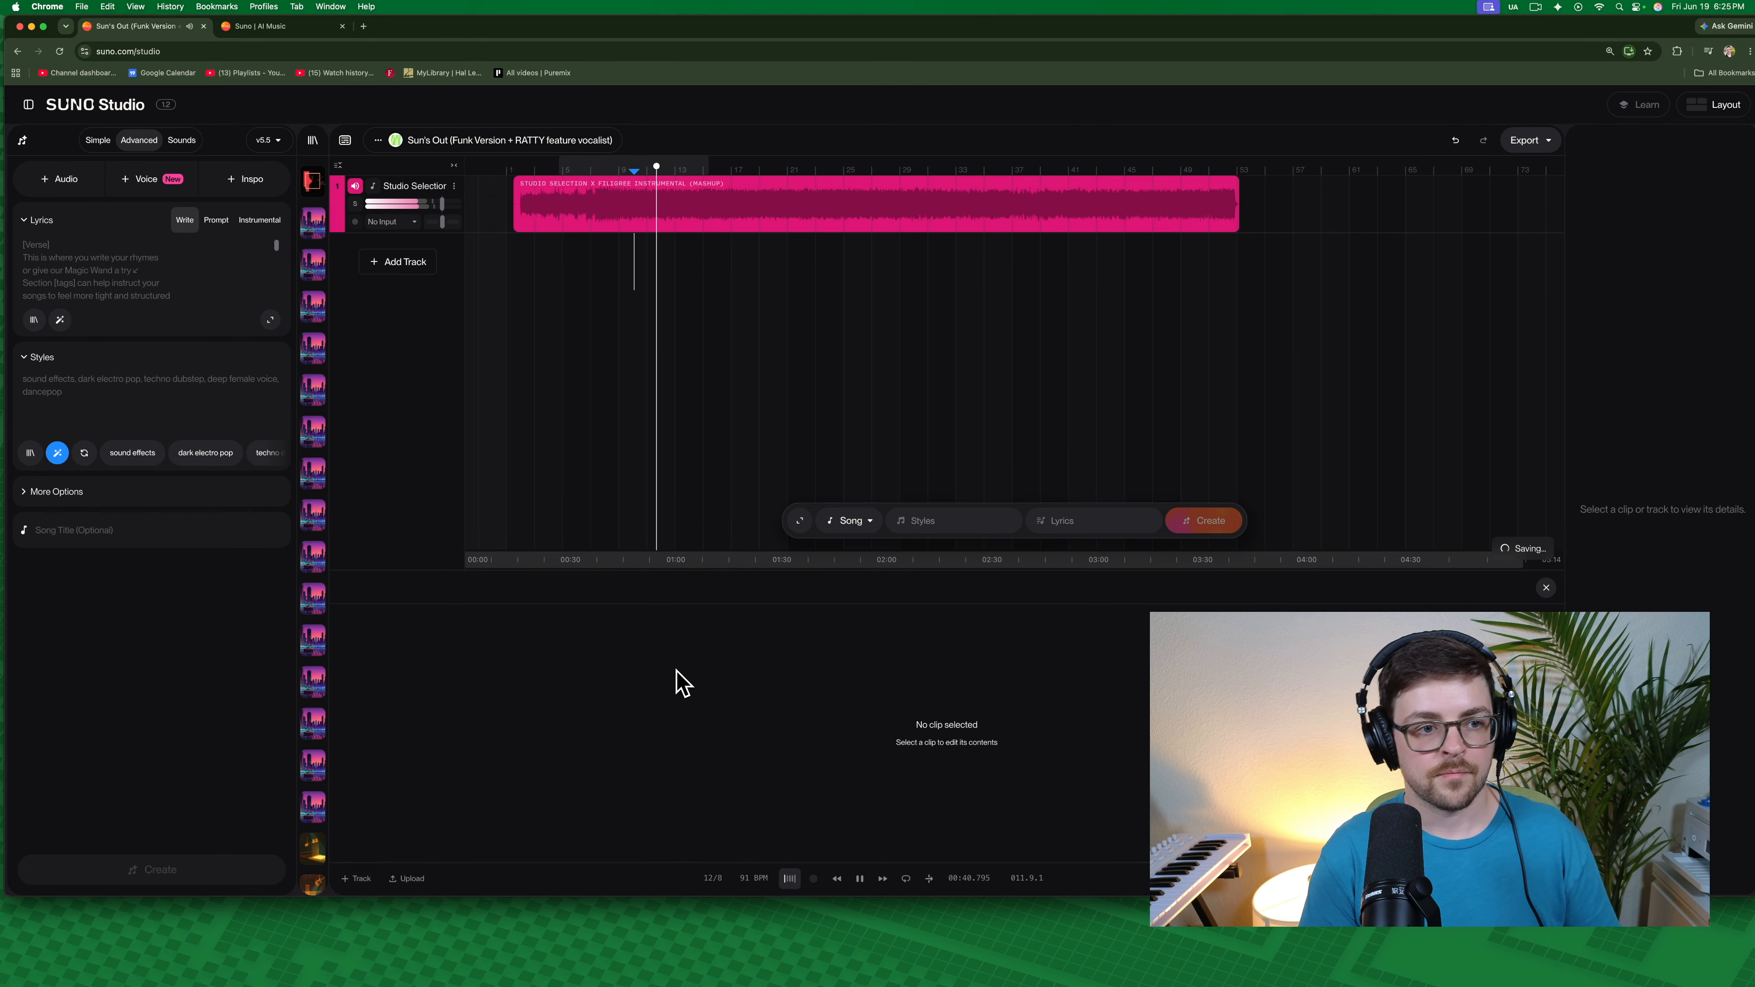
key("space")
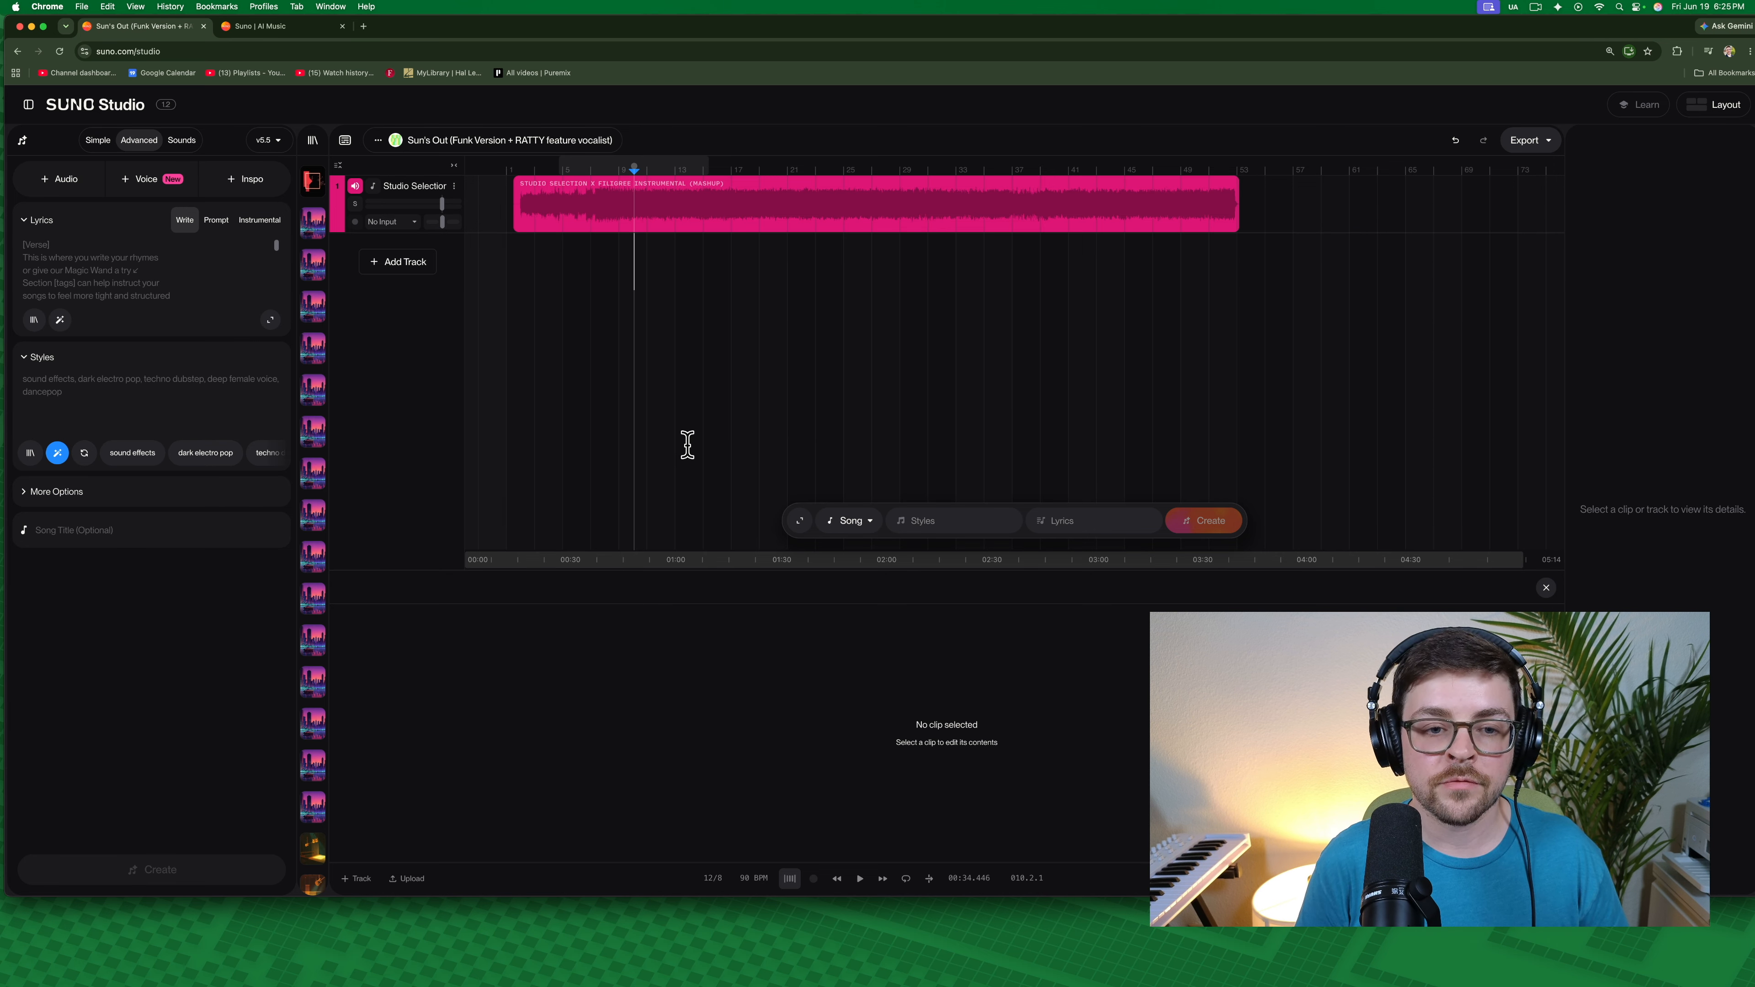
left_click(675, 278)
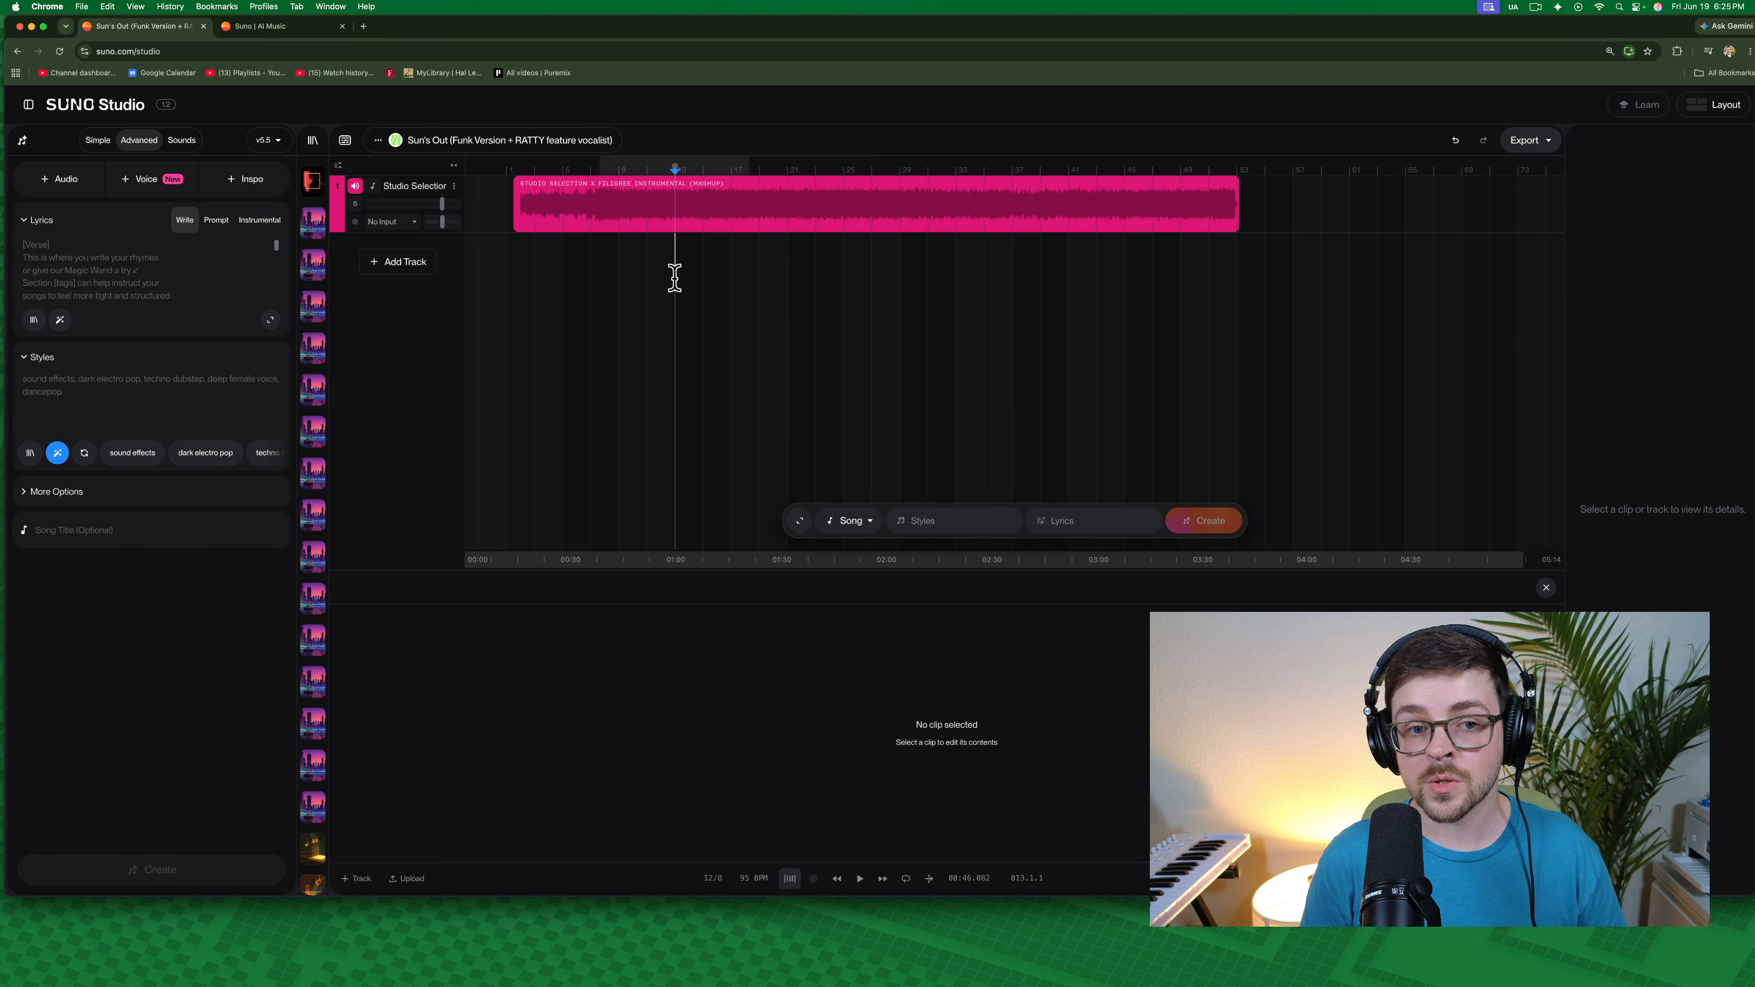